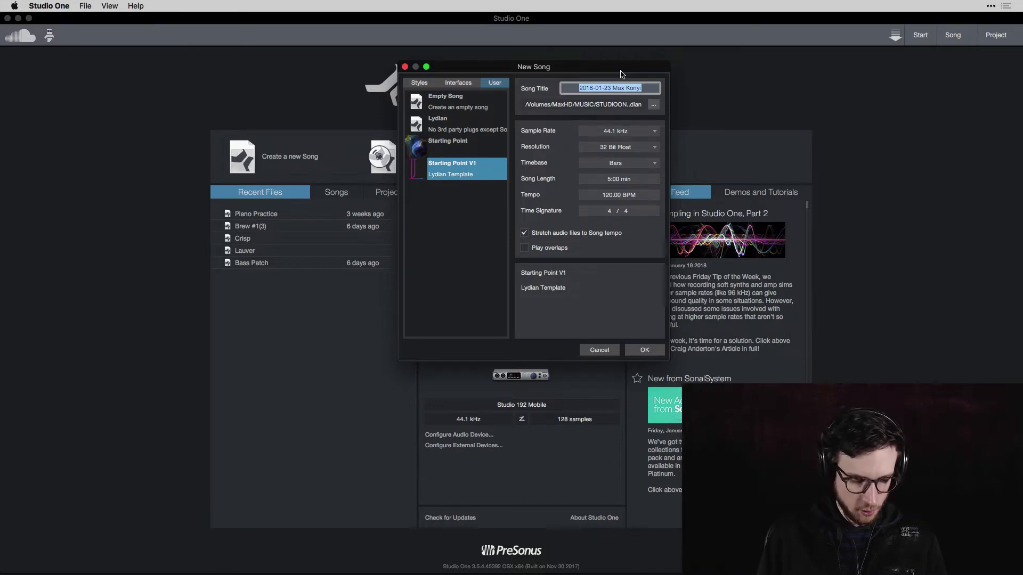
Create a new song titled Razor from the Starting Point V1 template
type("Raz")
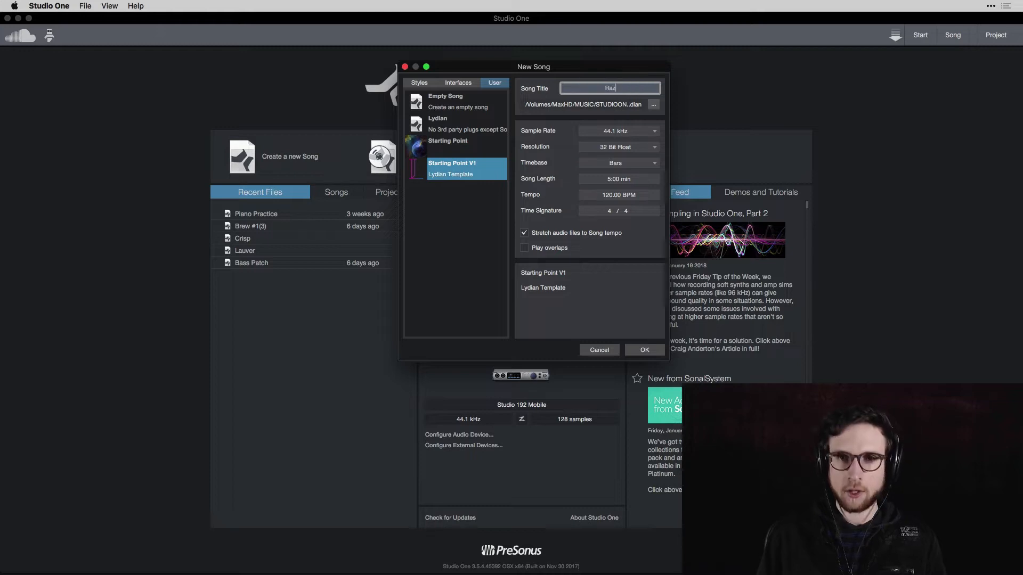
type("or")
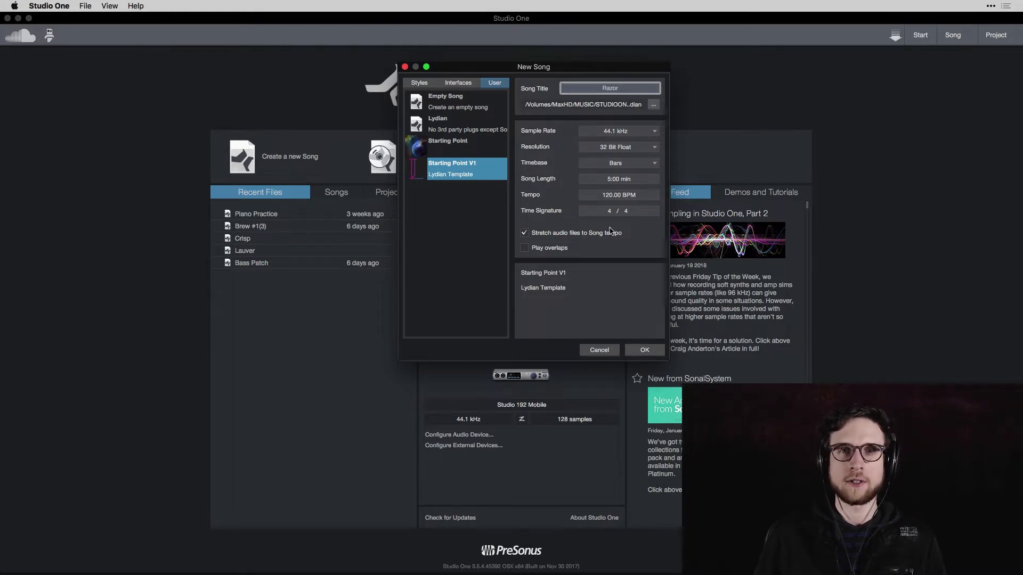
key("Return")
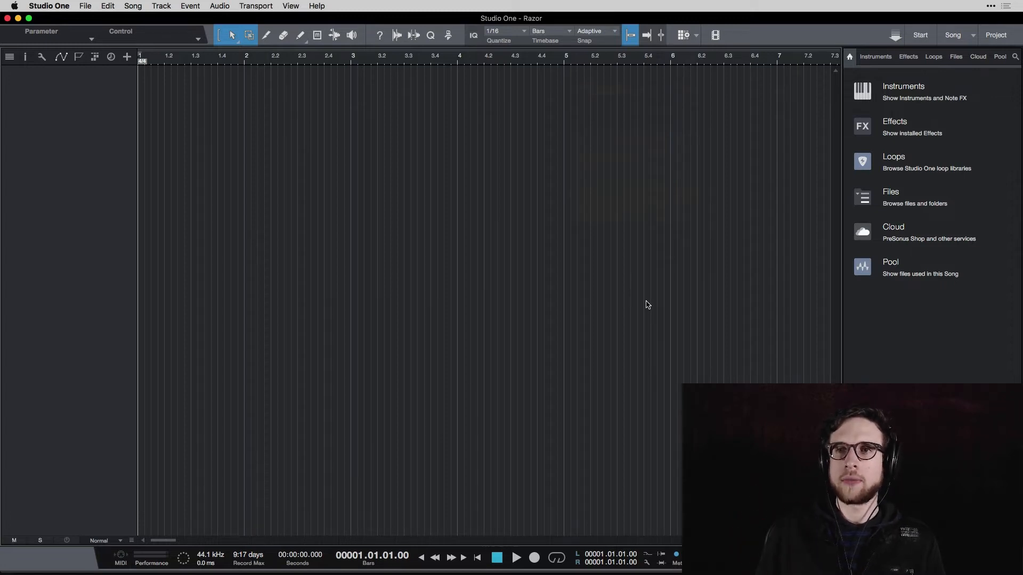
Browse the loop library to the Pop drum loops and select 100_City_Drums_Mix 1A
left_click(937, 63)
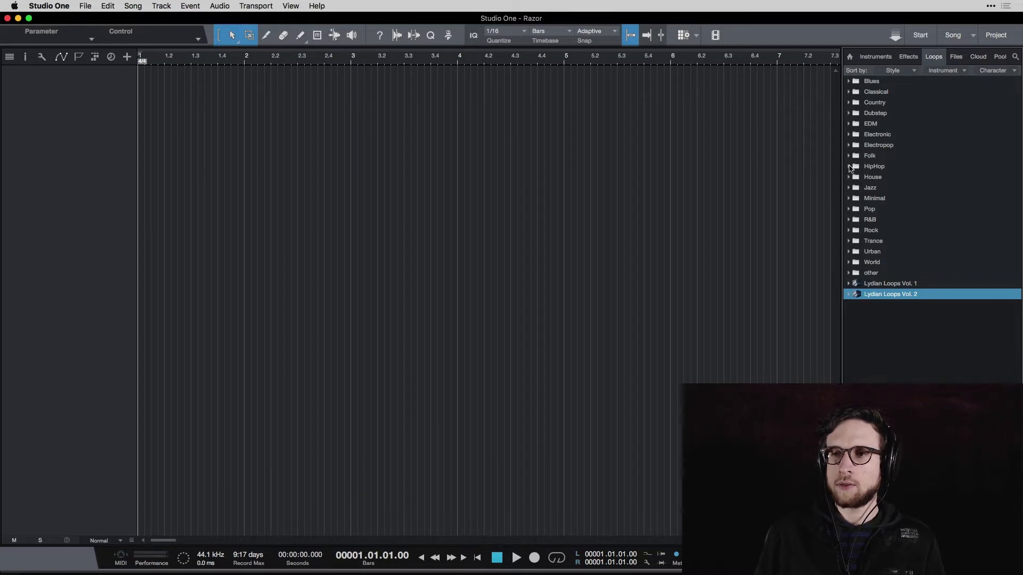
left_click(850, 209)
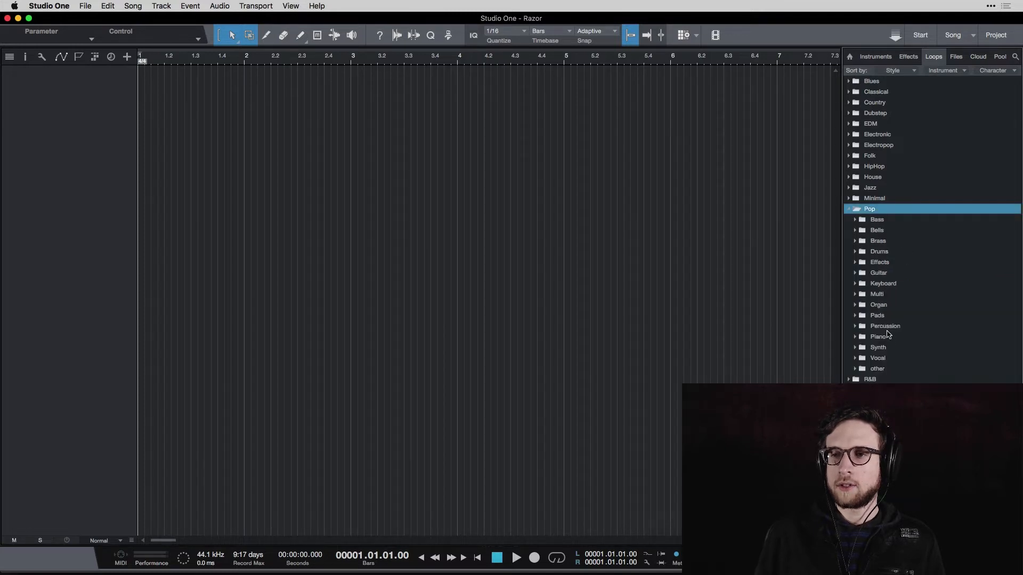
left_click(855, 251)
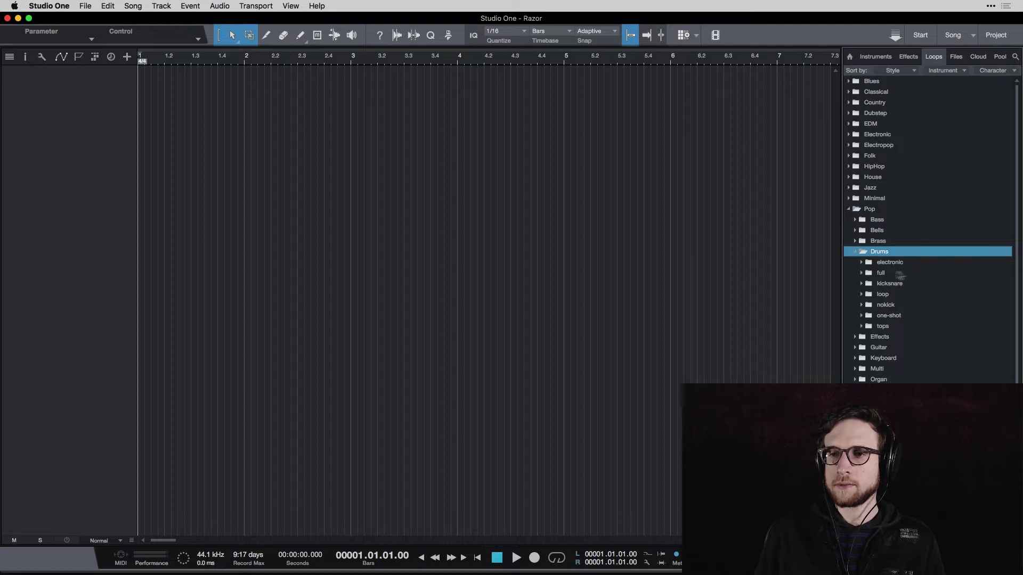
left_click(864, 295)
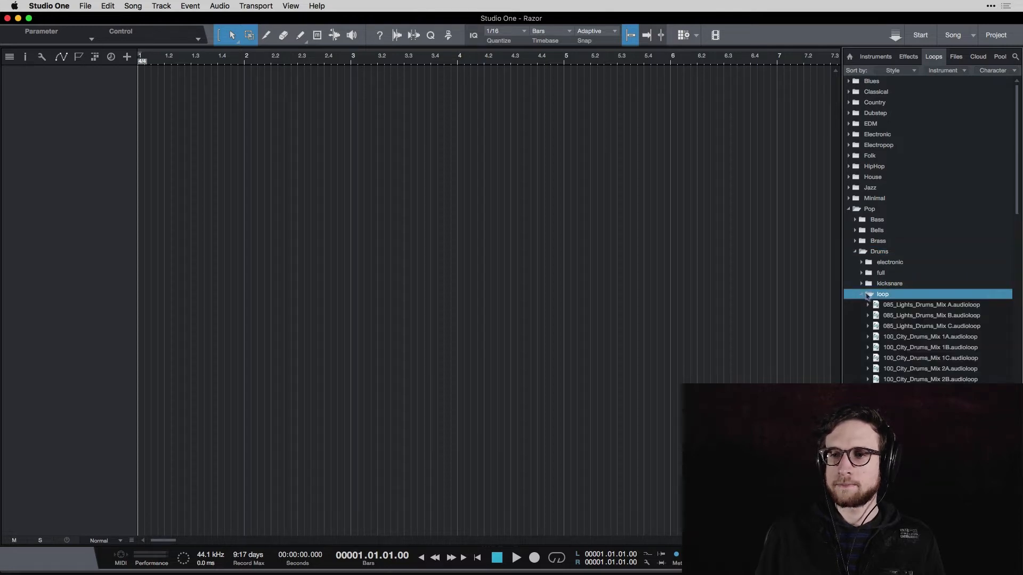
left_click(924, 308)
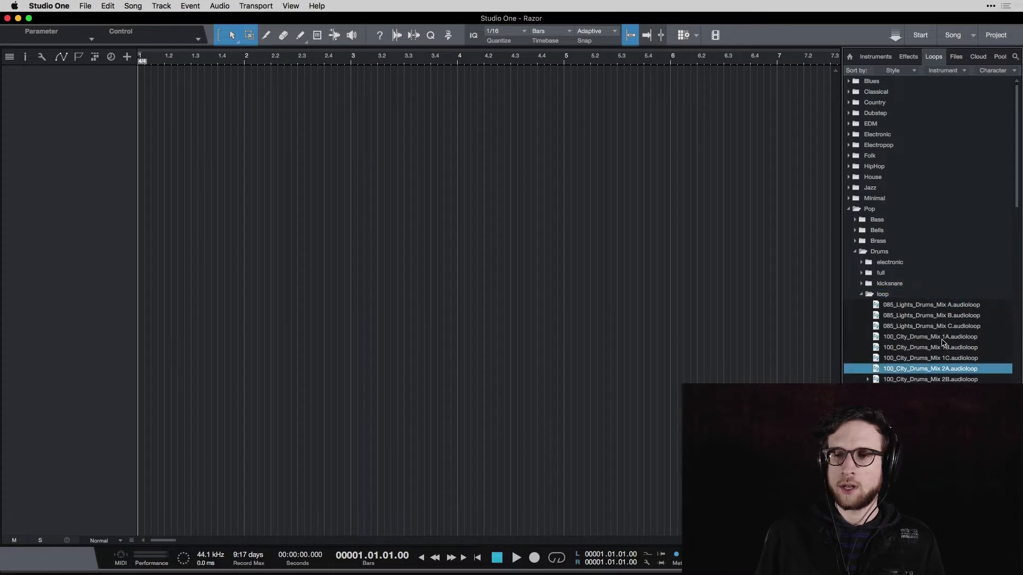
left_click(941, 338)
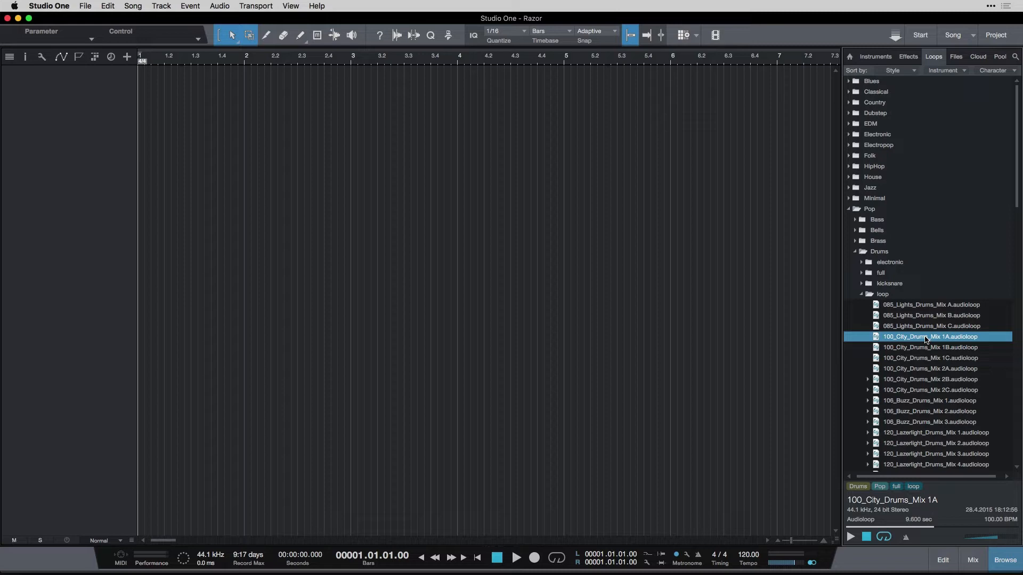
Preview the 100_City_Drums_Mix 1A loop, and preview it again with playback matched to the song tempo
left_click(927, 339)
key("space")
left_click(907, 538)
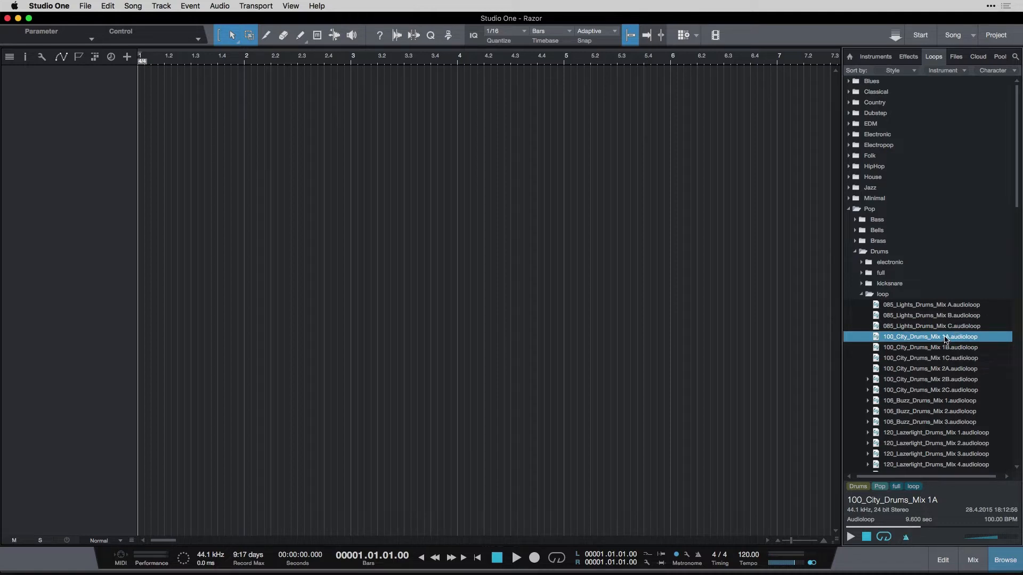
left_click(946, 340)
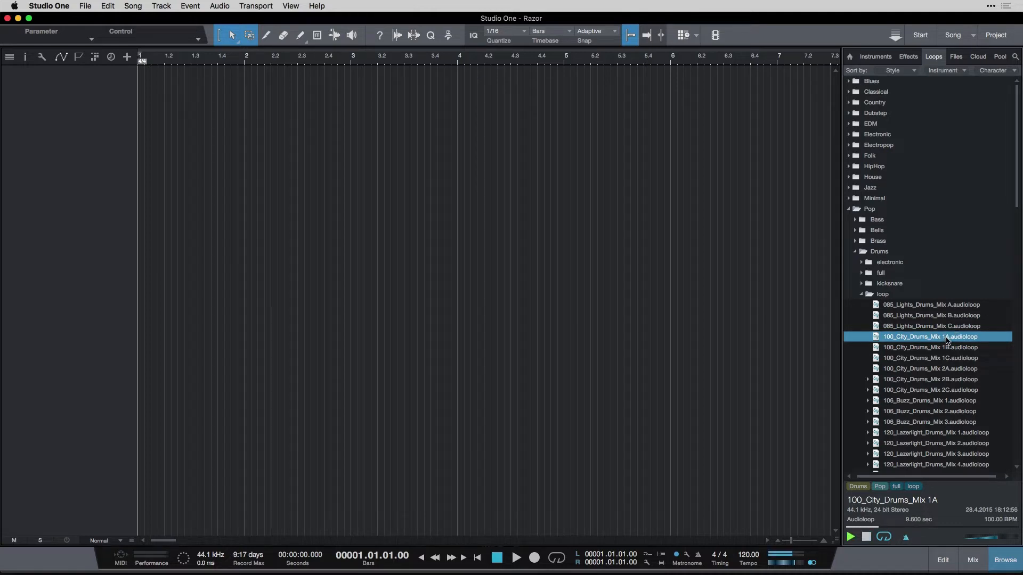
key("space")
Set the song tempo to 100 BPM
left_click(748, 555)
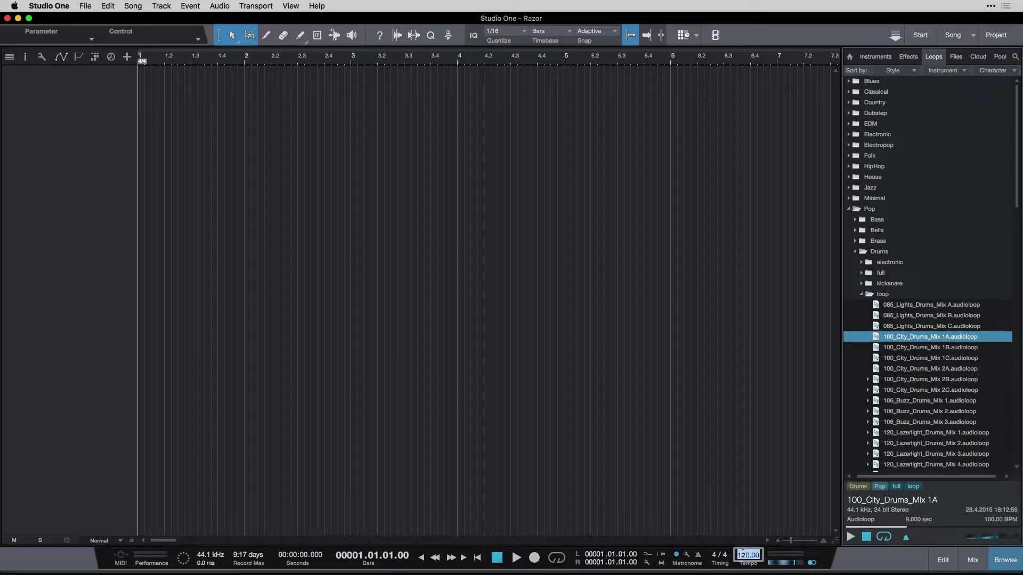
type("100")
key("Return")
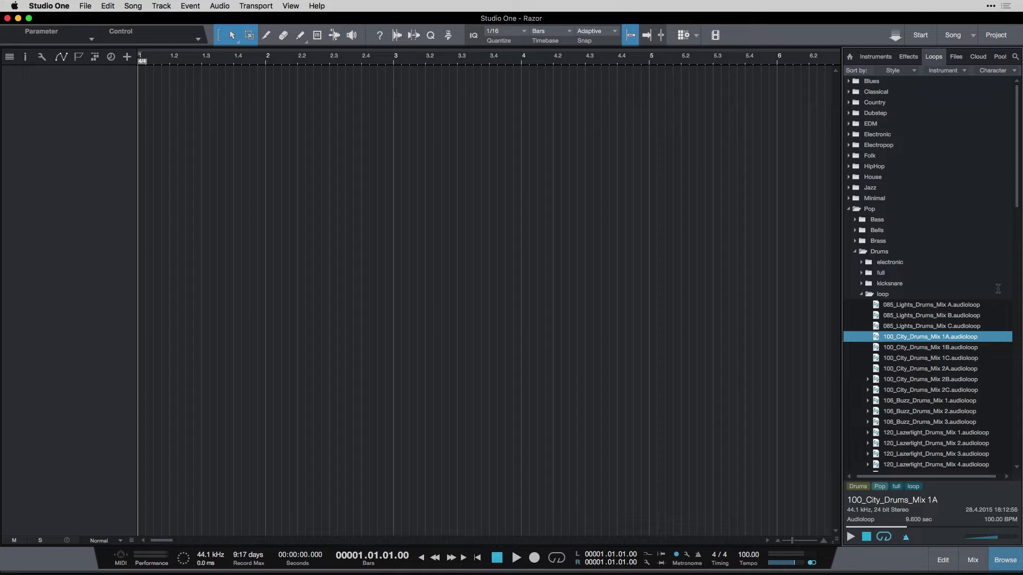
Place 100_City_Drums_Mix 1A on a new track at bar 1 and rename the track Drums
left_click(918, 337)
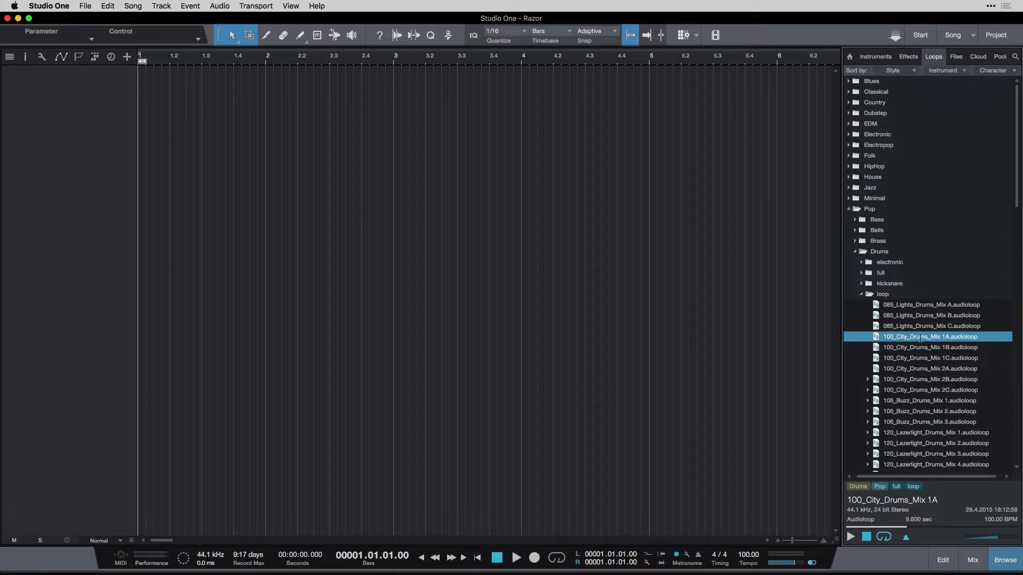
left_click_drag(920, 338, 143, 118)
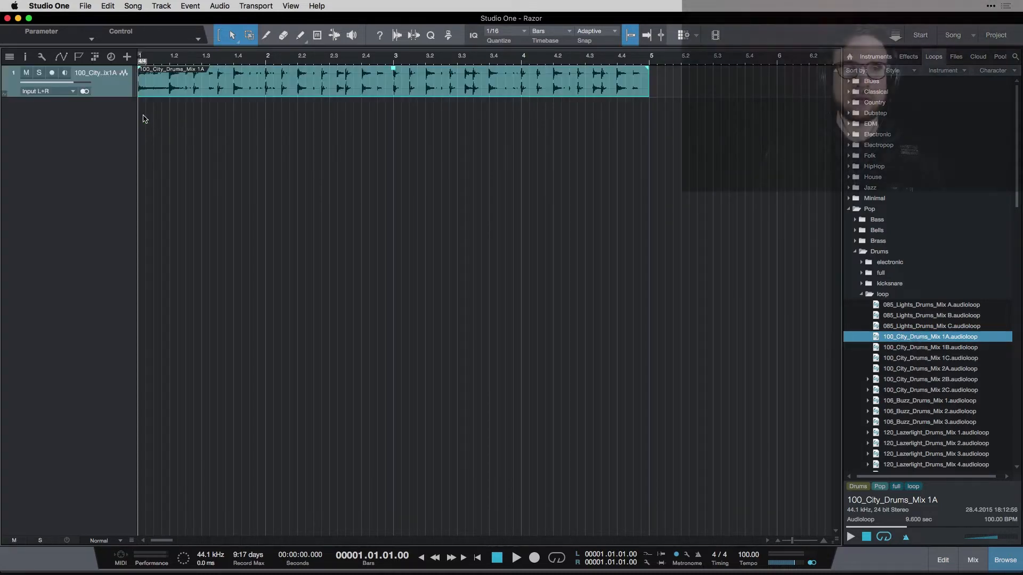
double_click(96, 73)
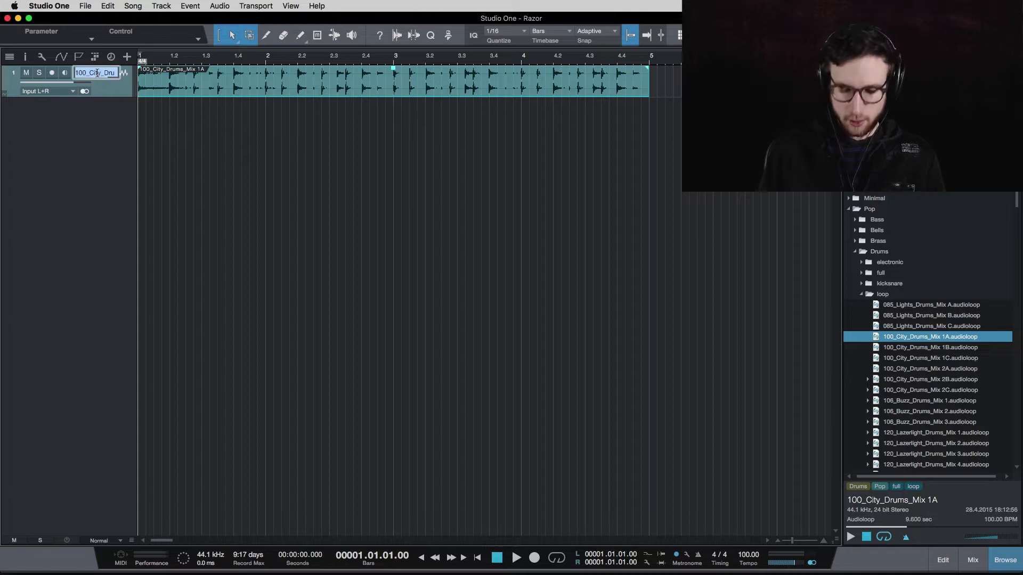
type("Drums")
key("Return")
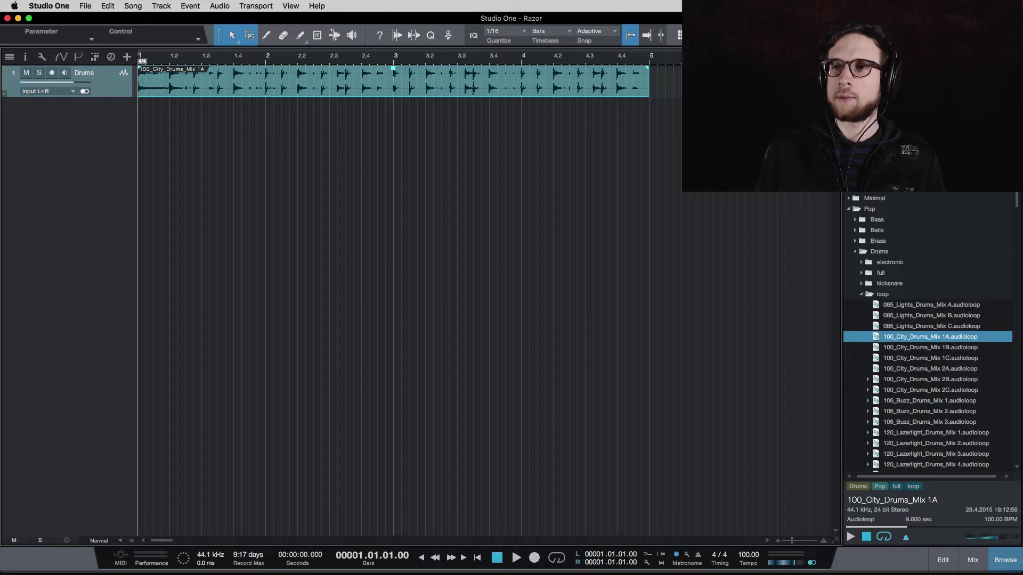
Add a Presence instrument track below the drums using the EP Suitcase preset from E-Pianos and Organs
key("F6")
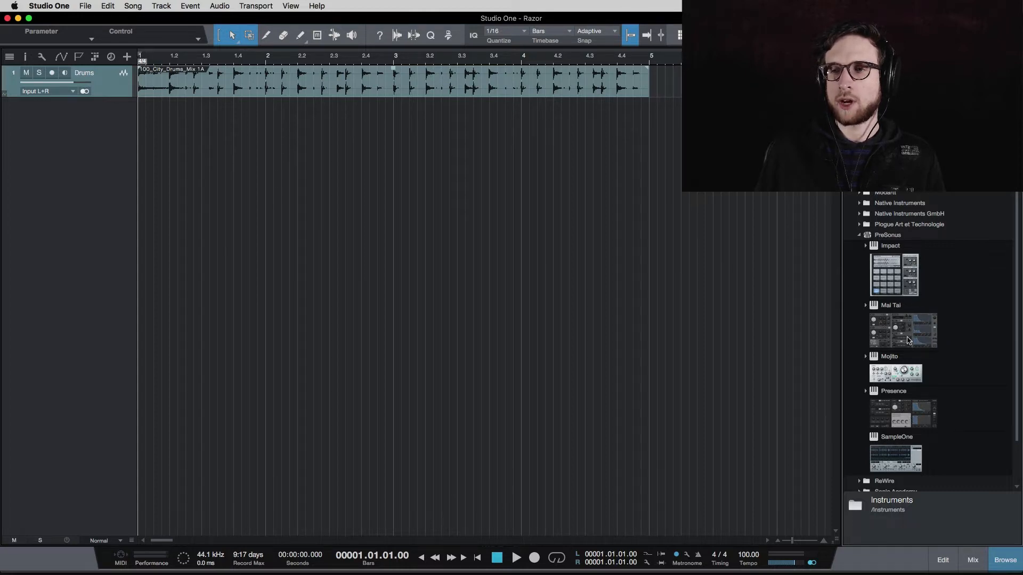
left_click(904, 418)
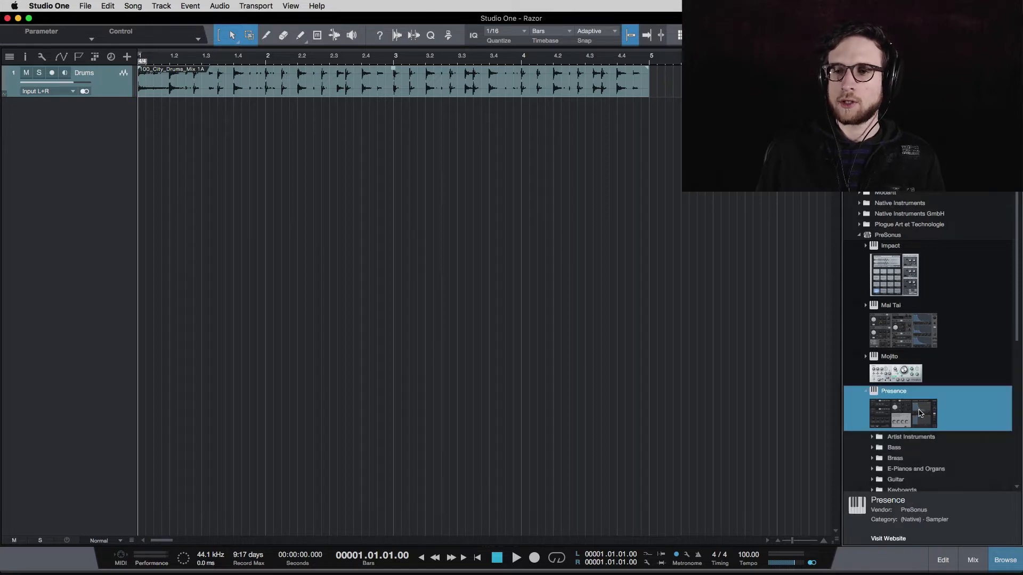
scroll(916, 401, "down", 2)
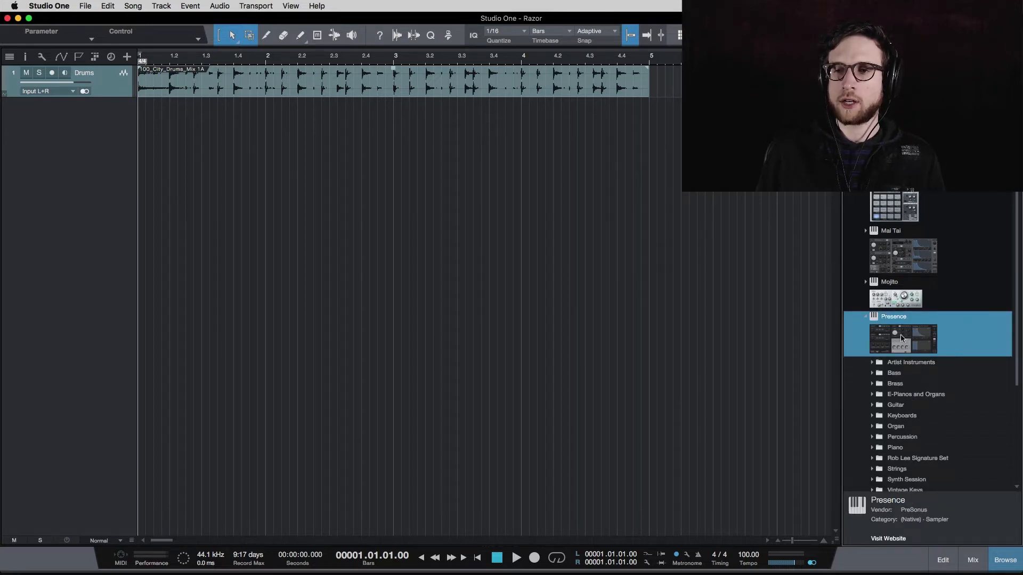
scroll(902, 333, "down", 3)
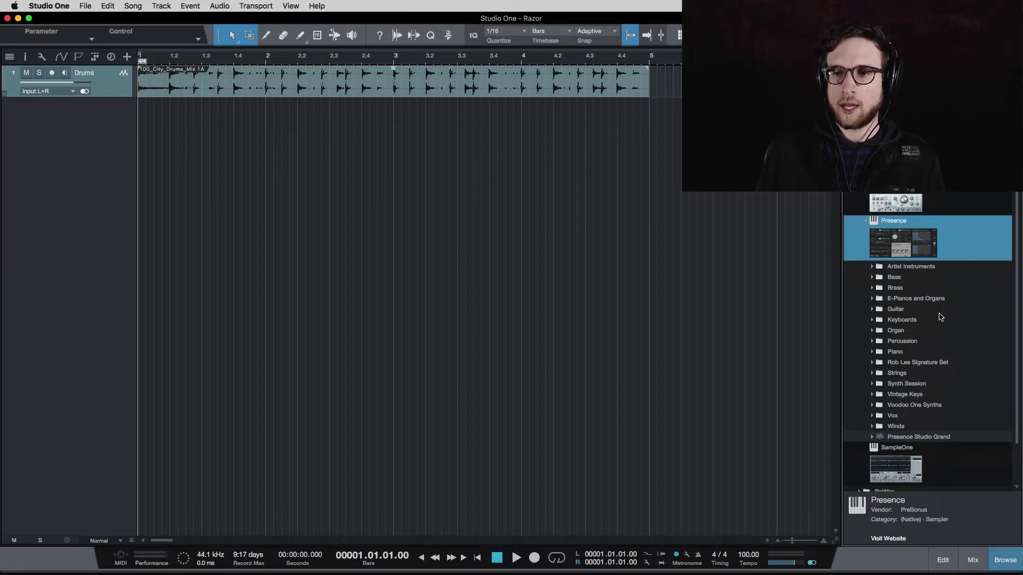
double_click(876, 299)
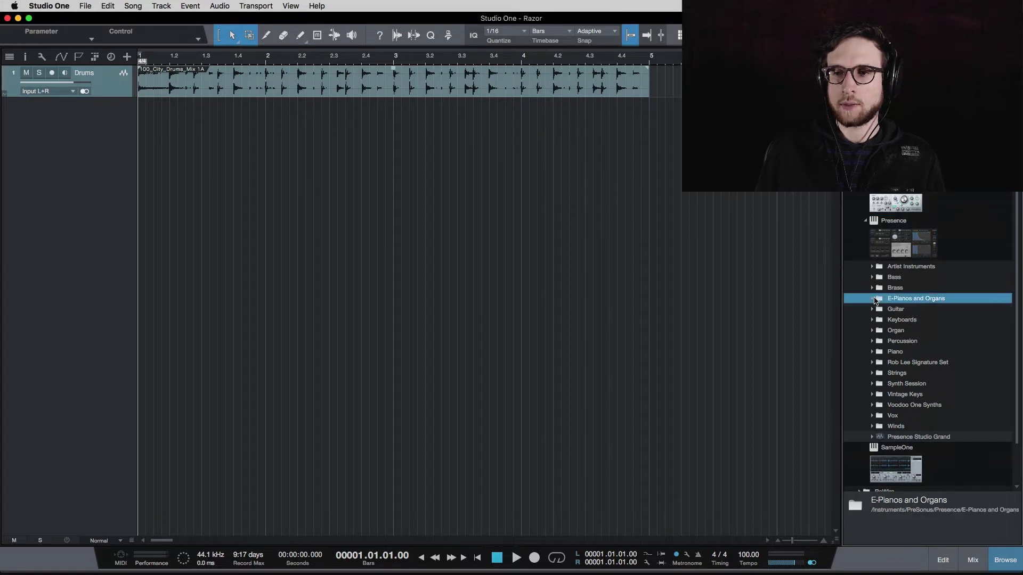
left_click(919, 312)
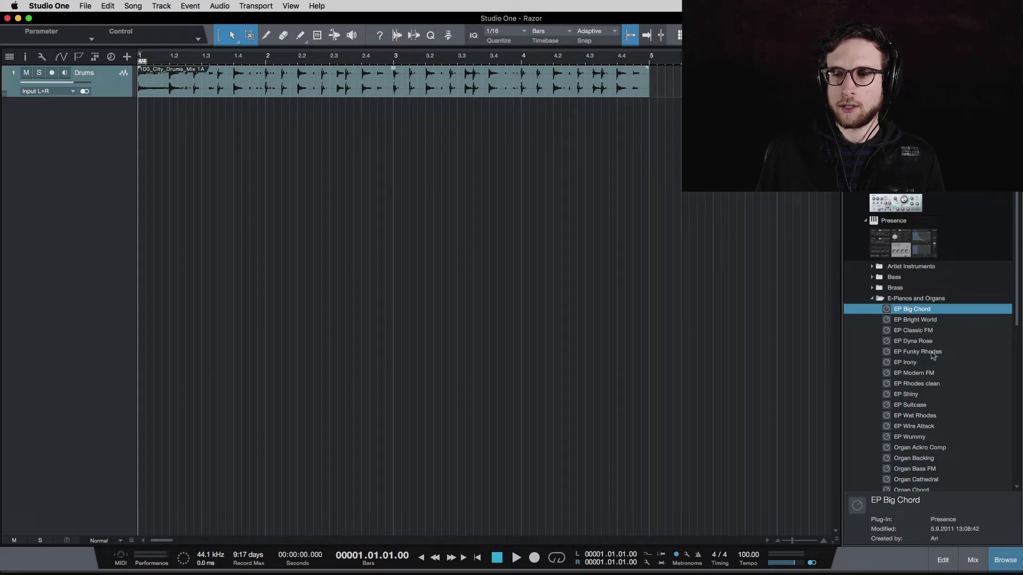
left_click(925, 407)
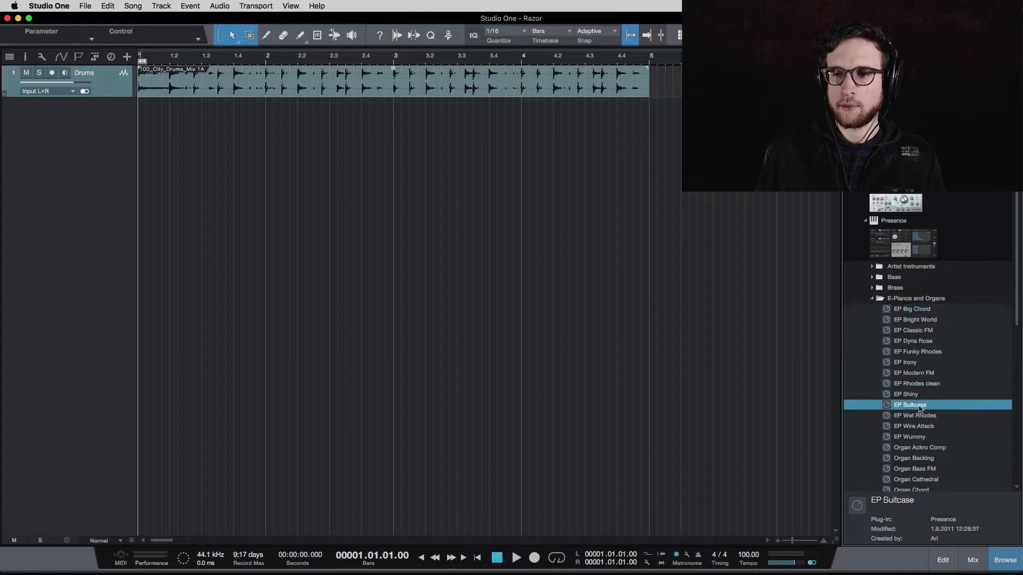
left_click_drag(925, 406, 151, 176)
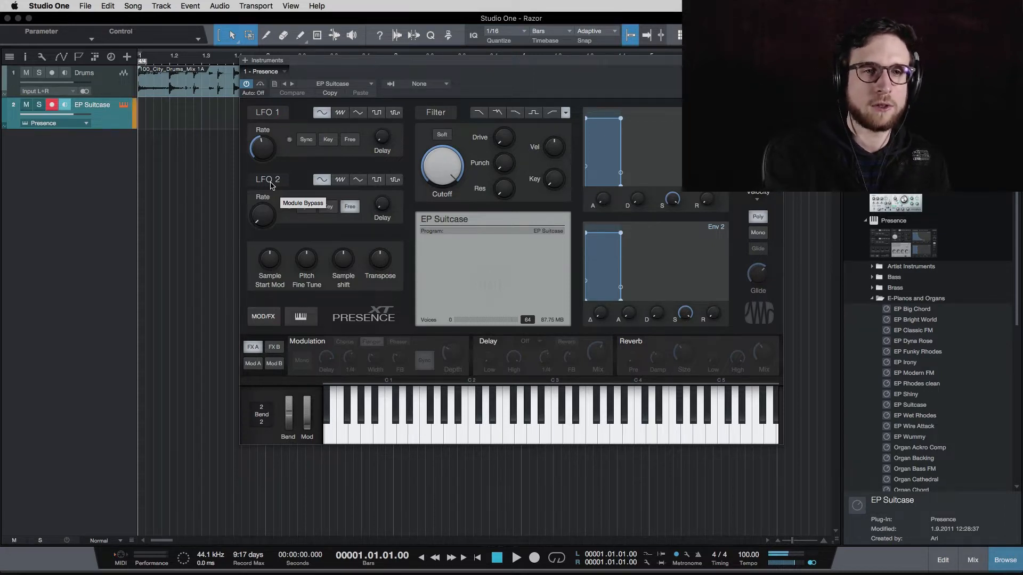
Change the Presence preset to EP Funky Rhodes and close the instrument window
left_click(367, 84)
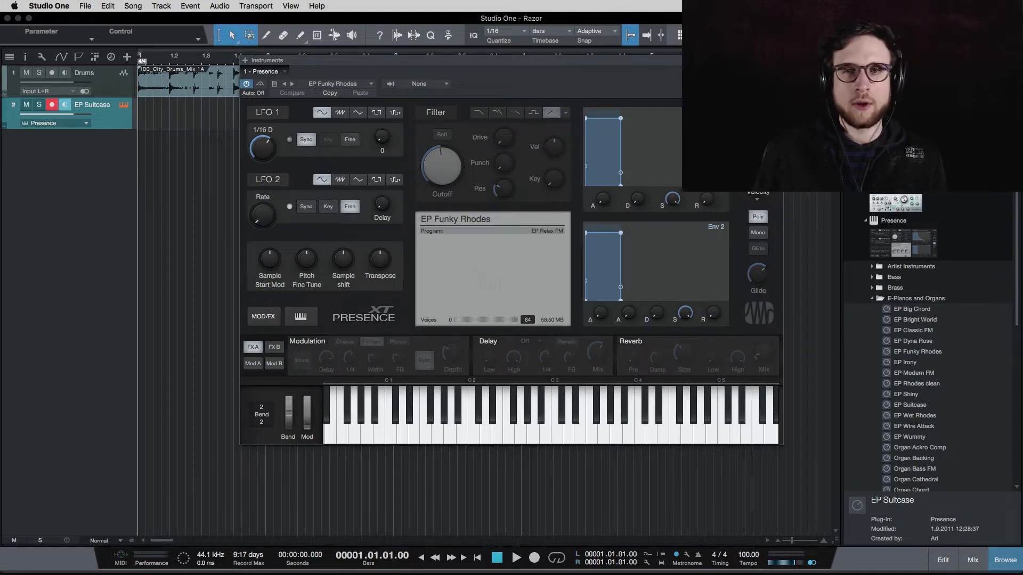
left_click(777, 60)
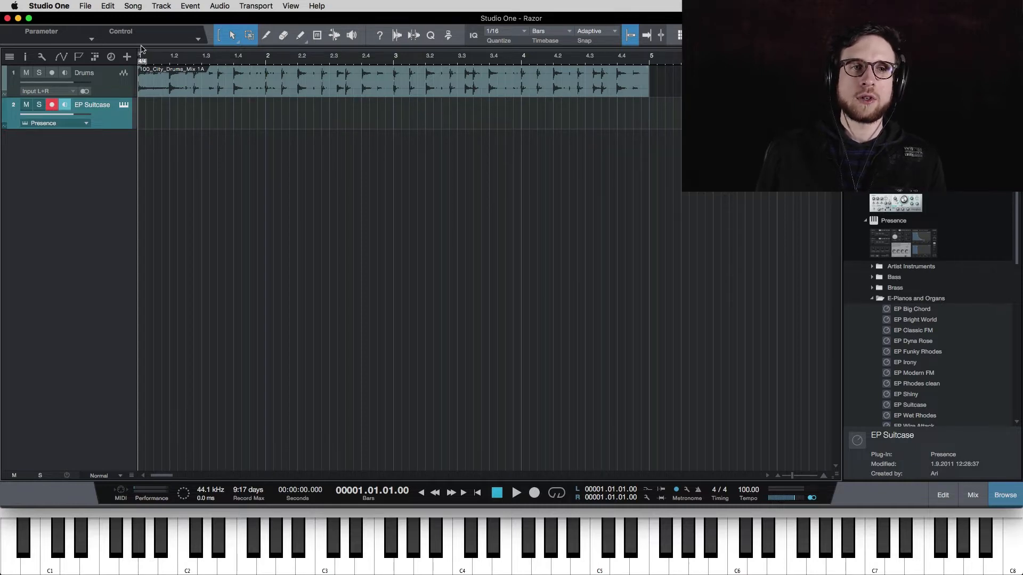
Set the loop range to the drum event, from bar 1 to bar 5, and play it with looping on
left_click(604, 88)
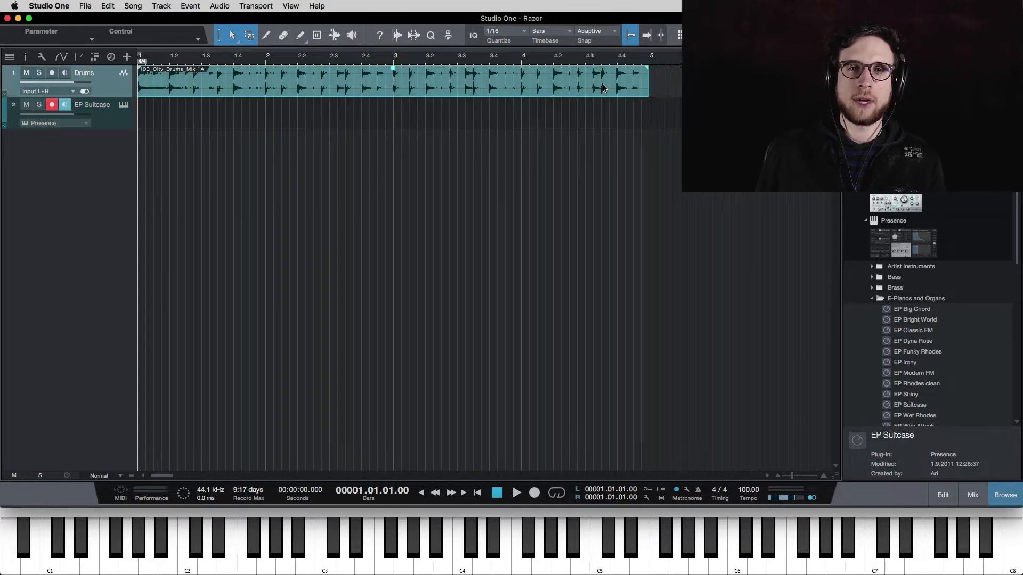
key("p")
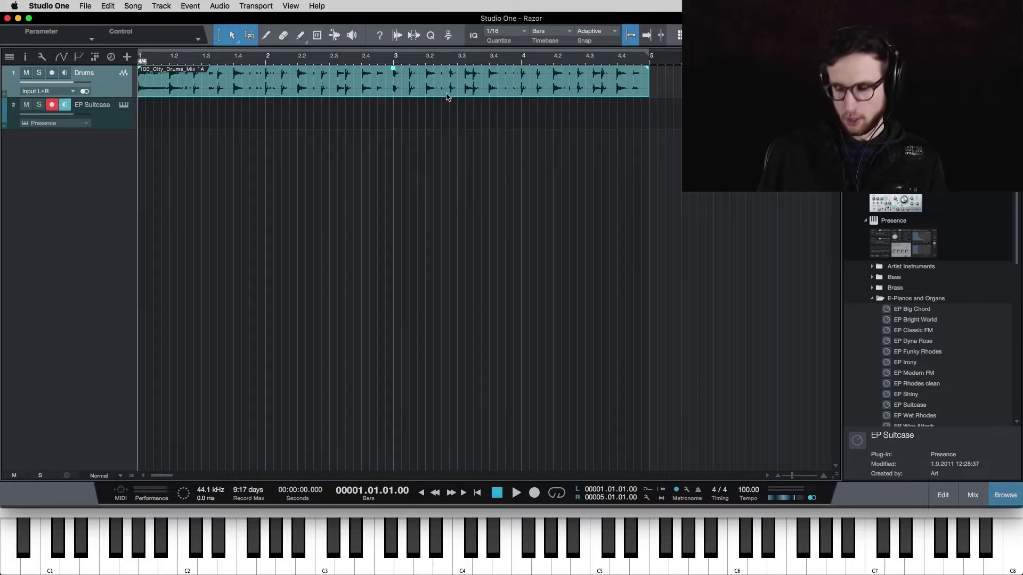
key("slash")
key("space")
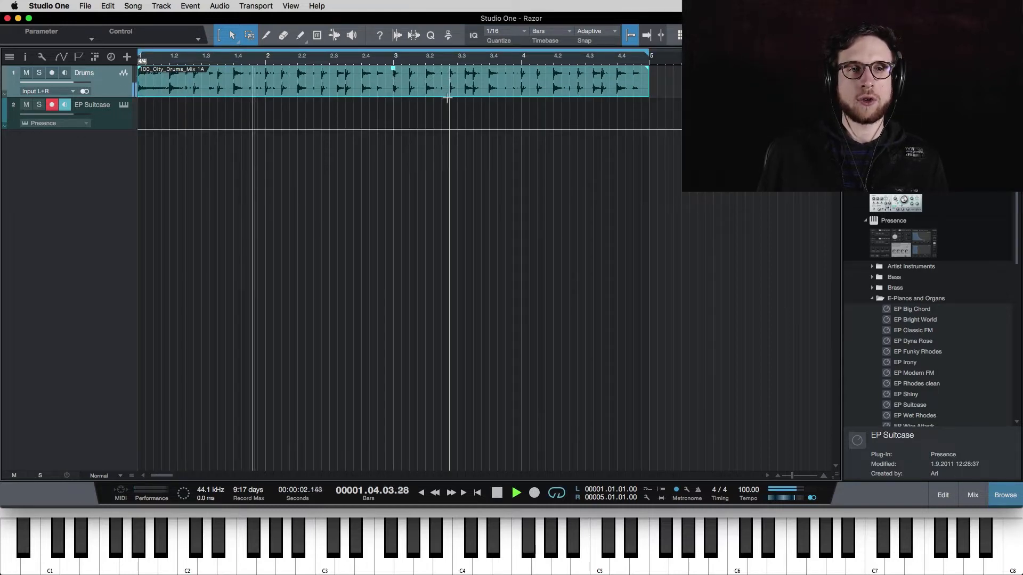
Record a four-bar progression of three-note chords, one per bar, on the EP Suitcase track over the looped drums
key("space")
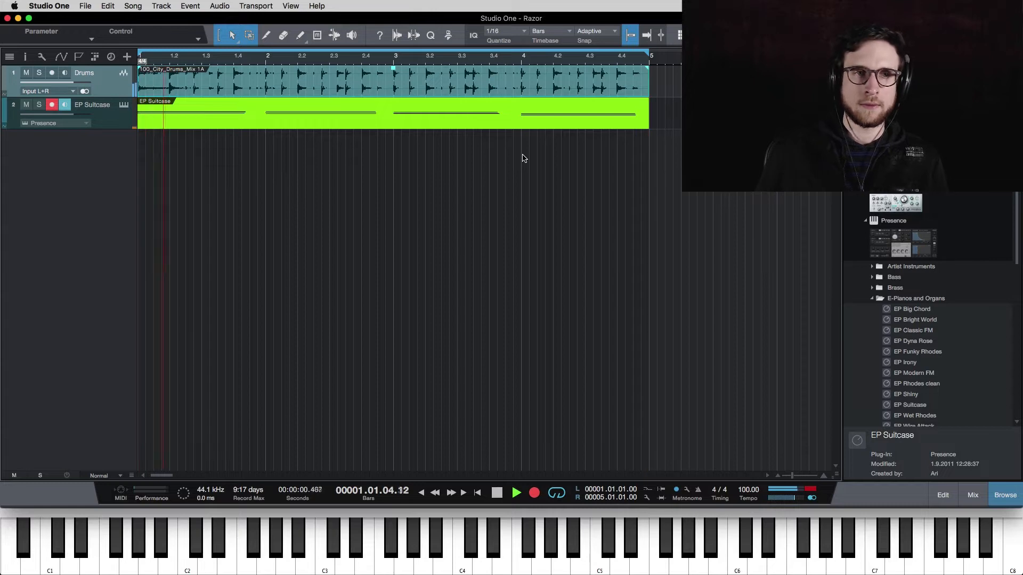
key("space")
Lengthen all notes in the recorded EP Suitcase part so each chord fills its bar, and play the result
double_click(304, 126)
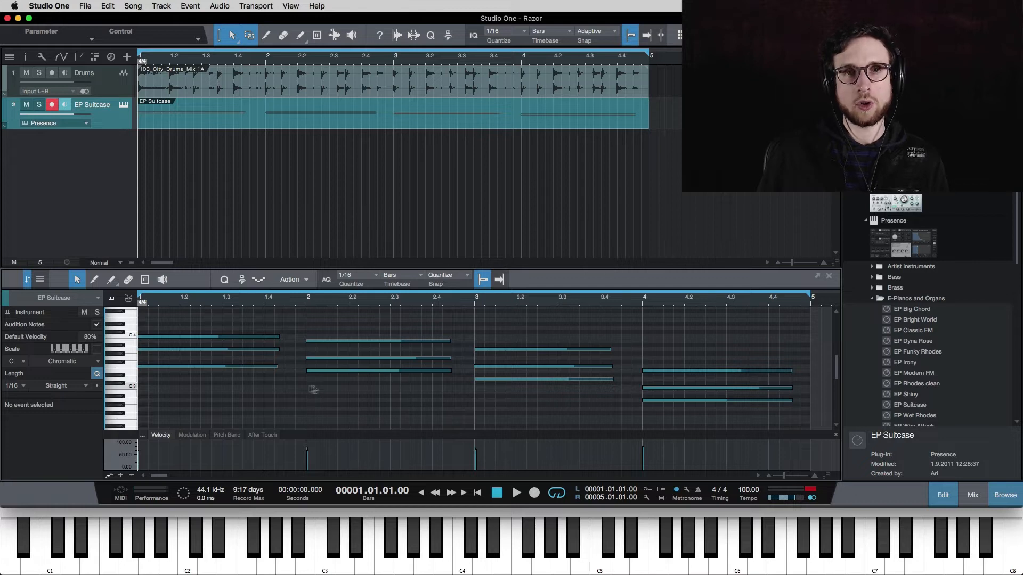
key("super+a")
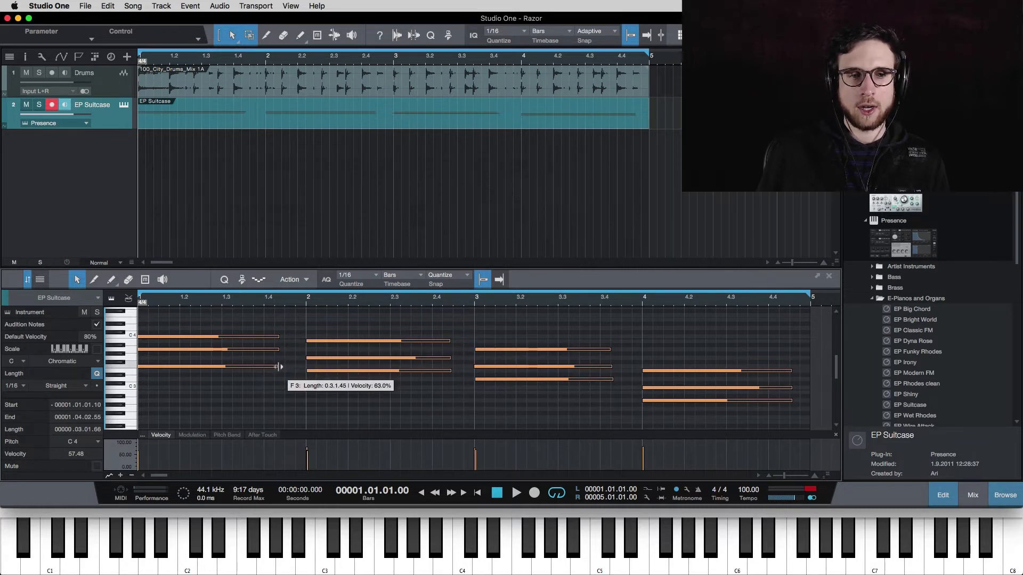
left_click_drag(278, 366, 307, 367)
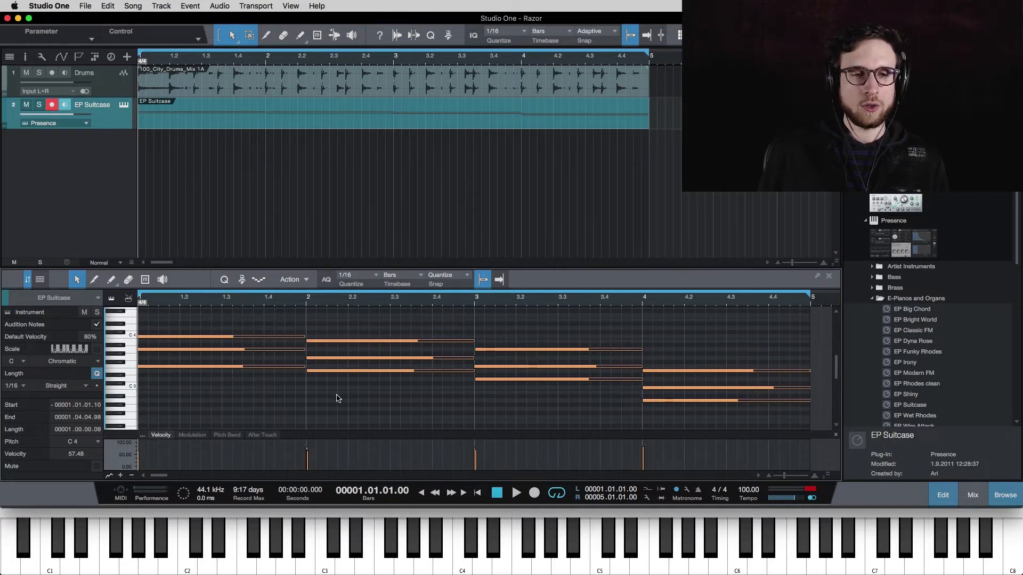
key("space")
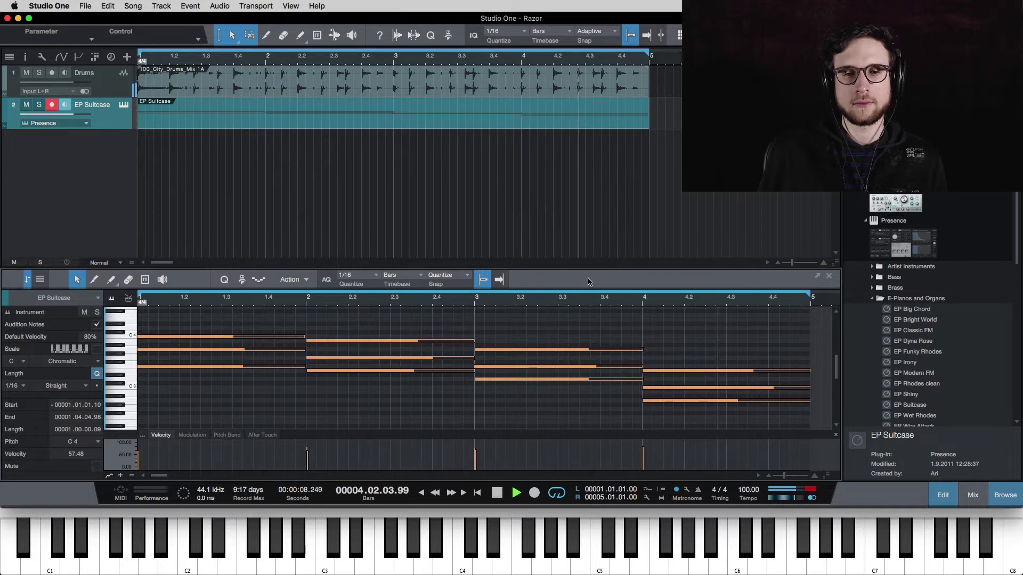
Shorten the bar 1 chord to about two sixteenths, copy it to the fourth sixteenth of beat 1, and play the start
key("space")
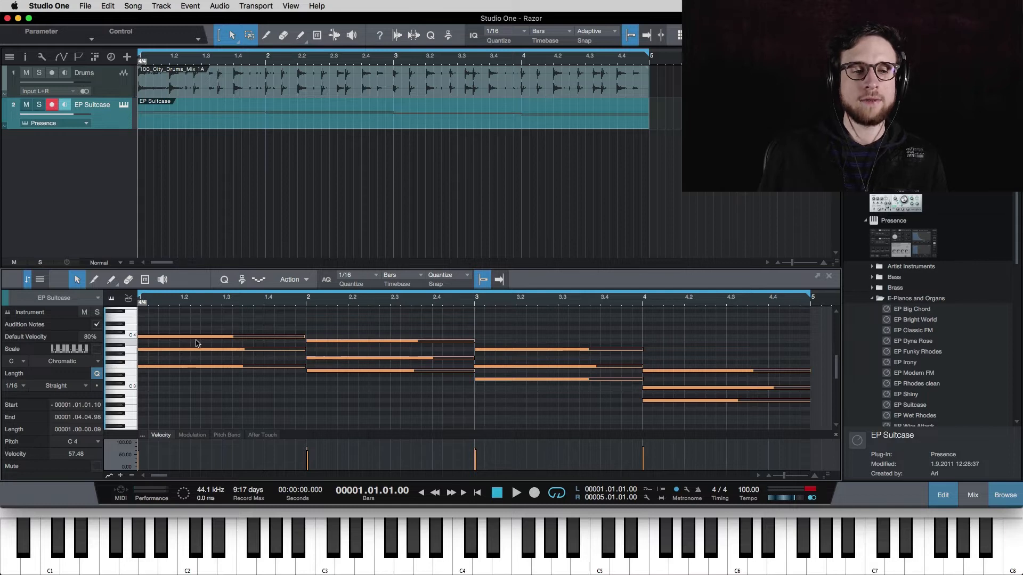
left_click(366, 327)
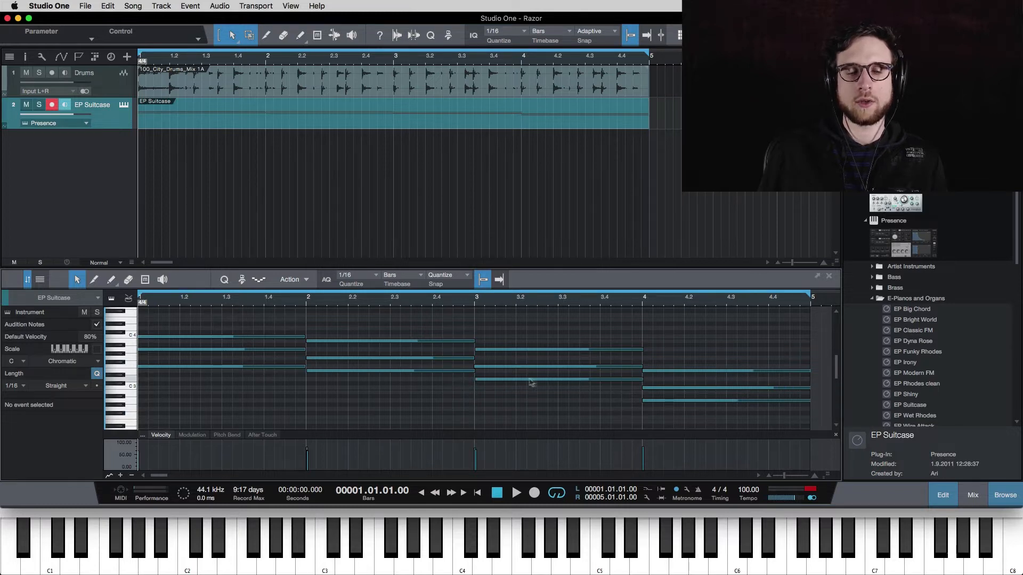
left_click_drag(265, 332, 261, 379)
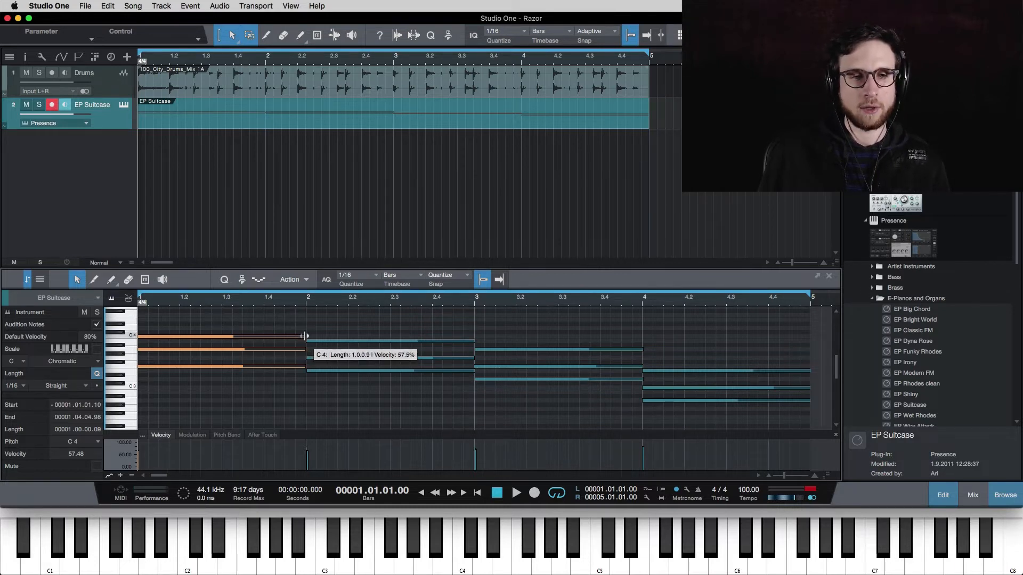
left_click_drag(305, 336, 186, 340)
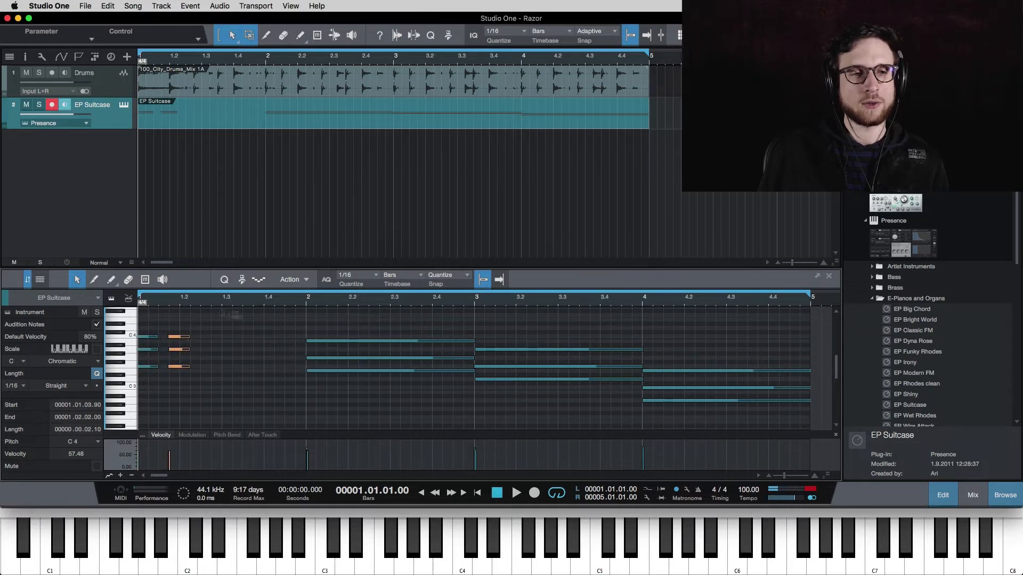
key("space")
key("space")
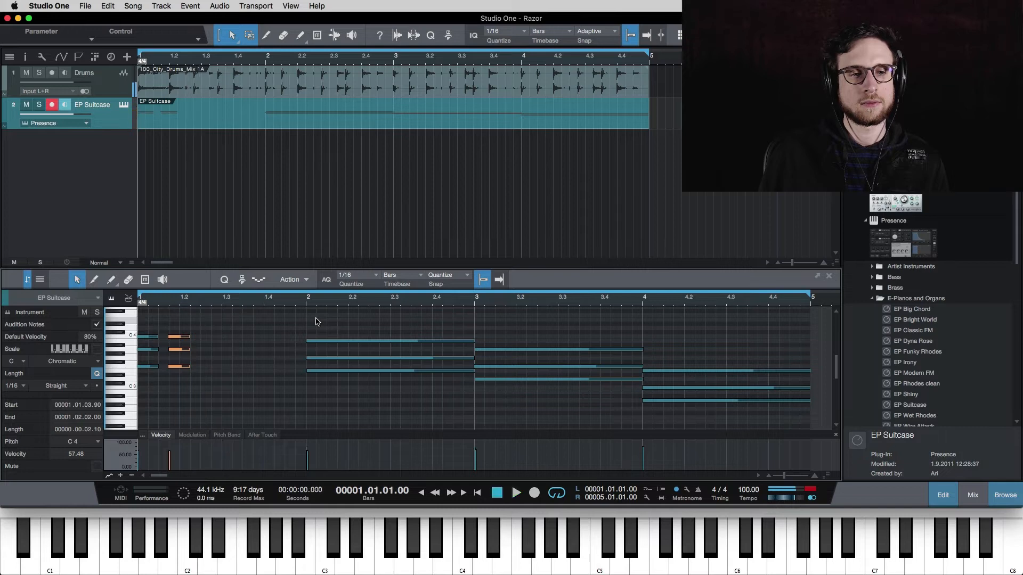
key("space")
key("space")
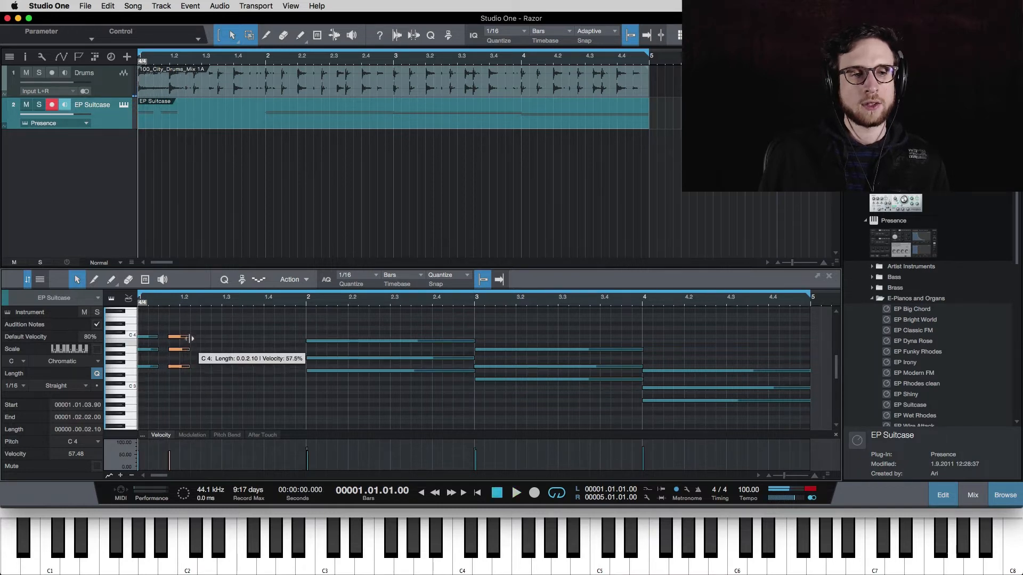
Shorten the second chord hit to about one sixteenth, add a one-beat copy at the third sixteenth of beat 2, and play bar 1
left_click_drag(190, 337, 241, 375)
key("space")
key("space")
key("space")
key("space")
key("space")
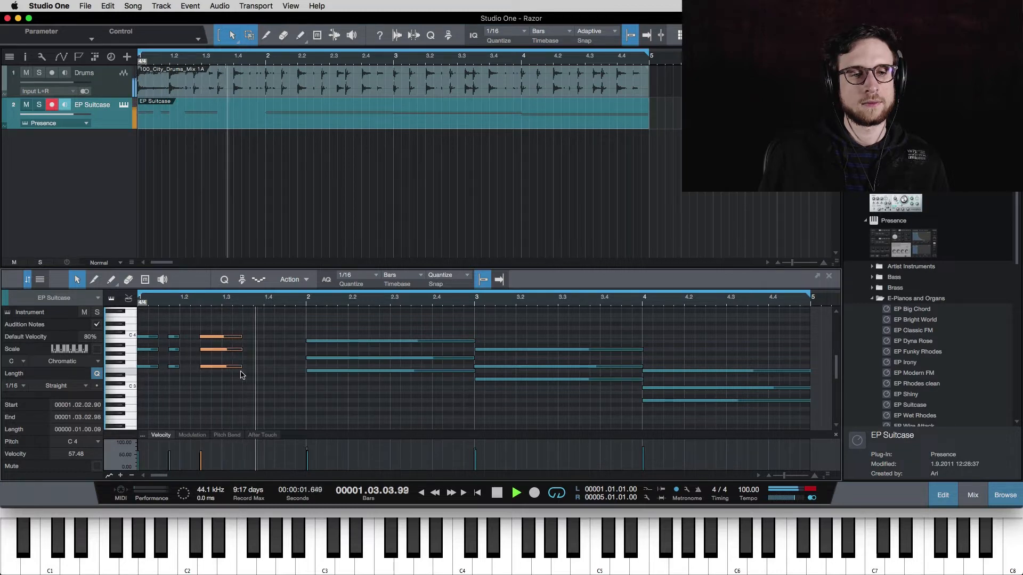
key("space")
key("space")
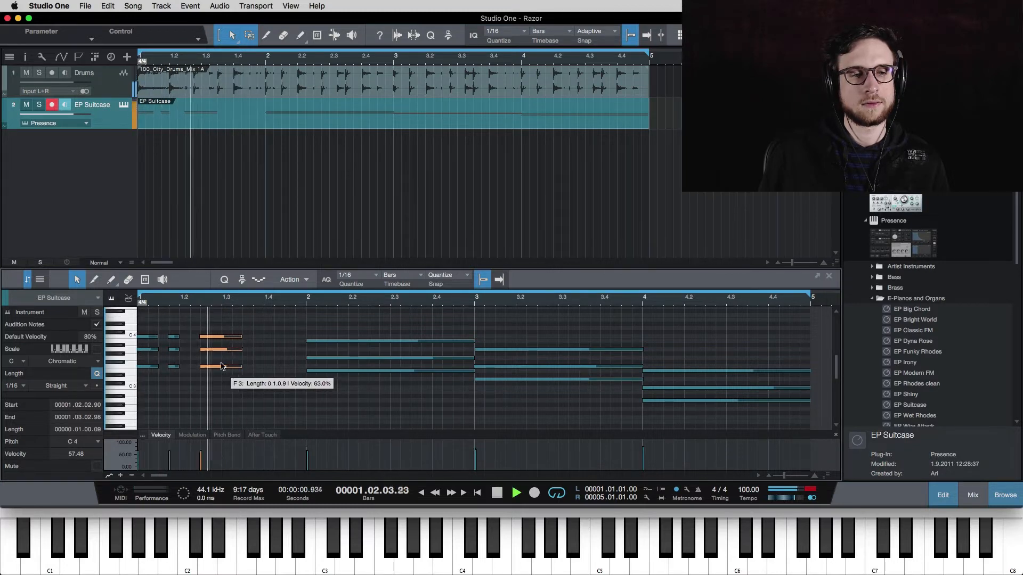
key("space")
Add a fourth chord hit about one sixteenth long, position it at the third sixteenth of beat 3, and play it
left_click_drag(171, 380, 261, 367)
key("space")
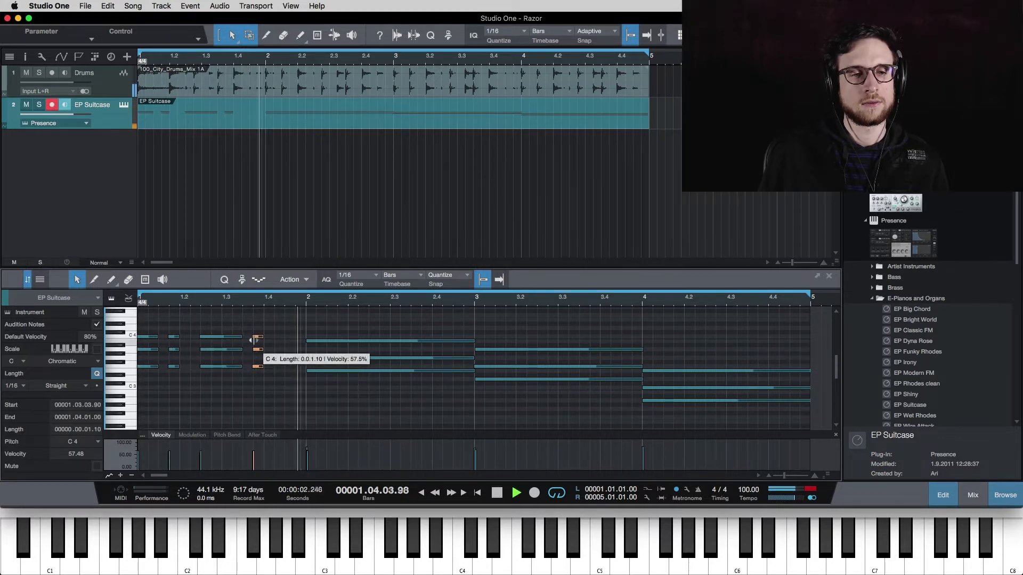
key("space")
left_click_drag(254, 318, 248, 368)
key("space")
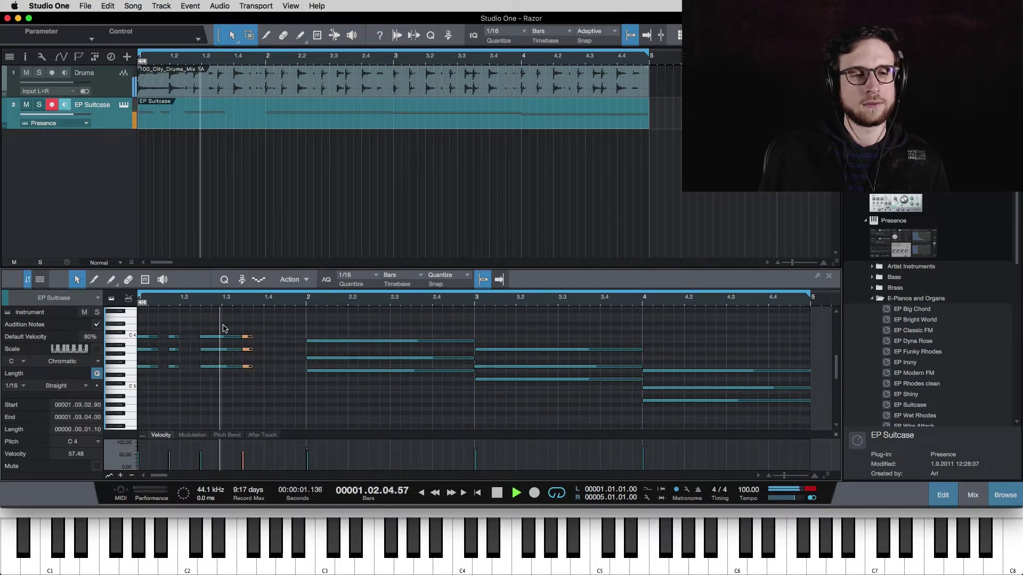
Shorten the third chord hit in bar 1 to 0.0.3.76 and play the rhythm with the drums
key("space")
left_click_drag(223, 326, 238, 367)
key("space")
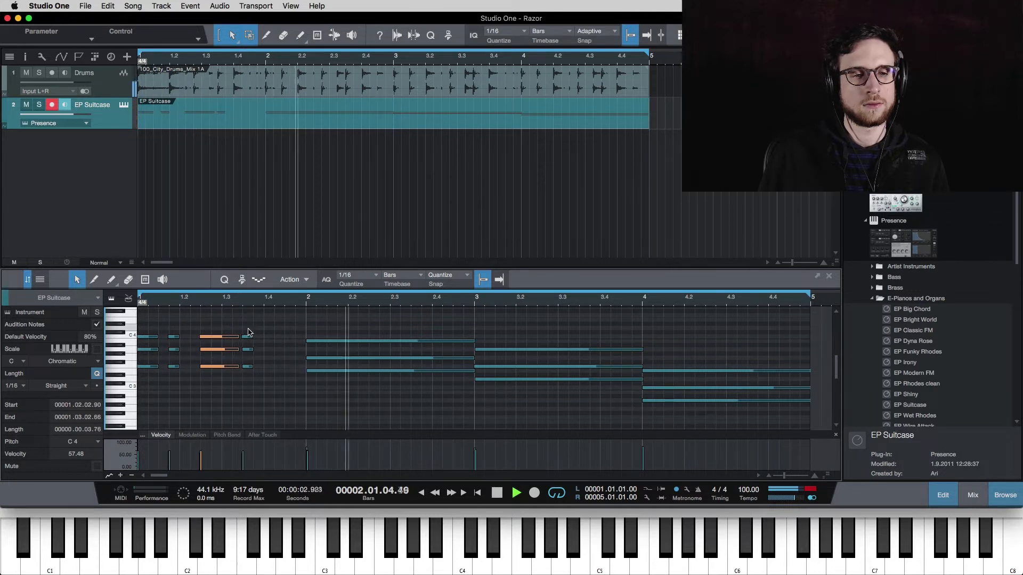
key("space")
key("space")
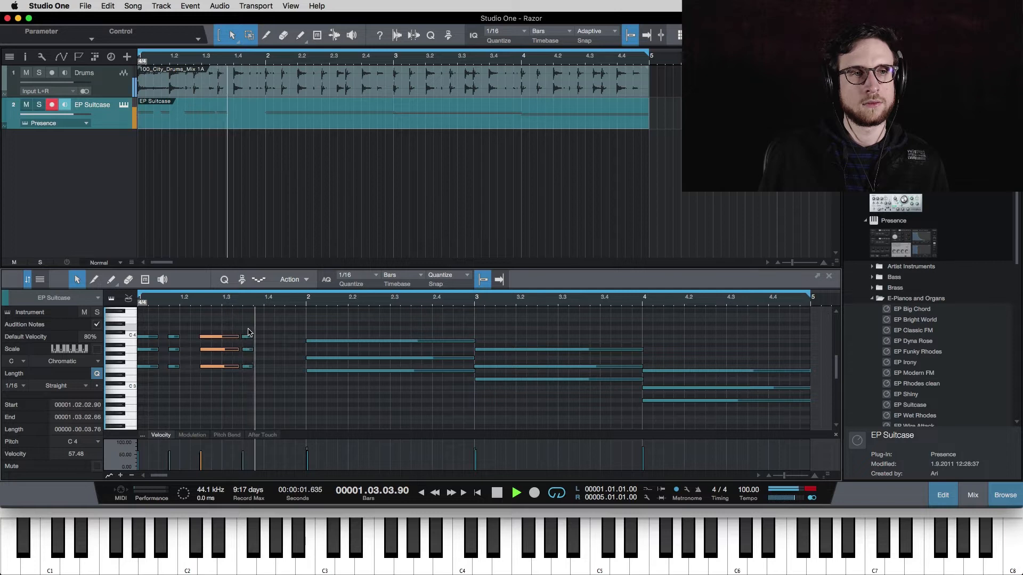
key("space")
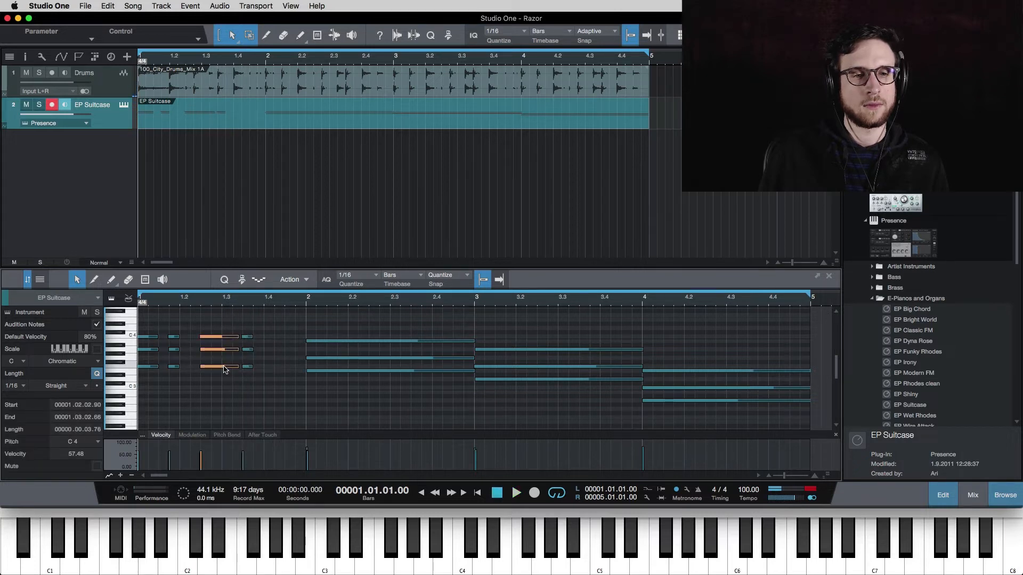
Copy the chord to the third sixteenth of beat 4 in bar 1, about two sixteenths long, and play the bar
left_click_drag(225, 367, 298, 367)
key("space")
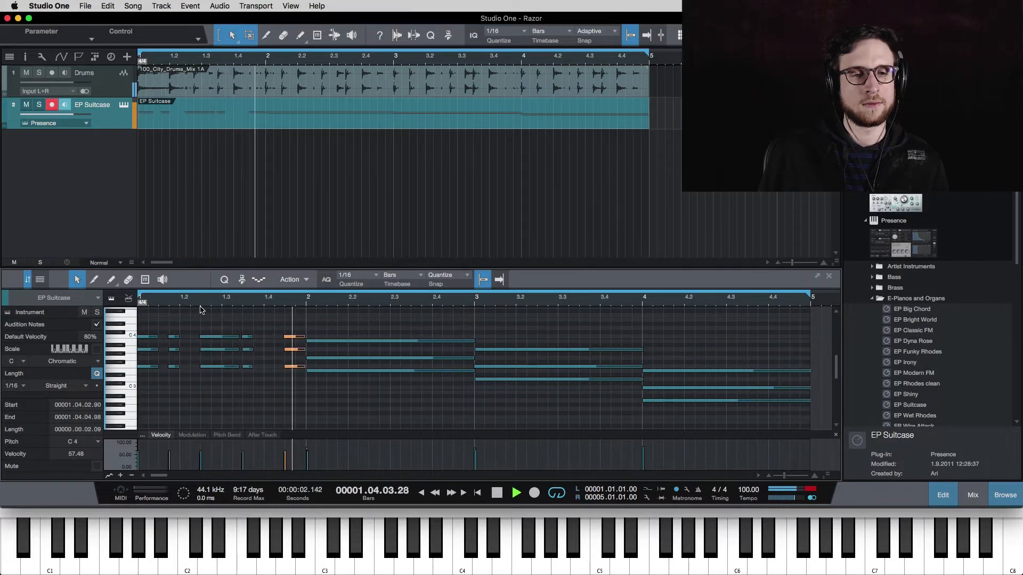
key("space")
key("space")
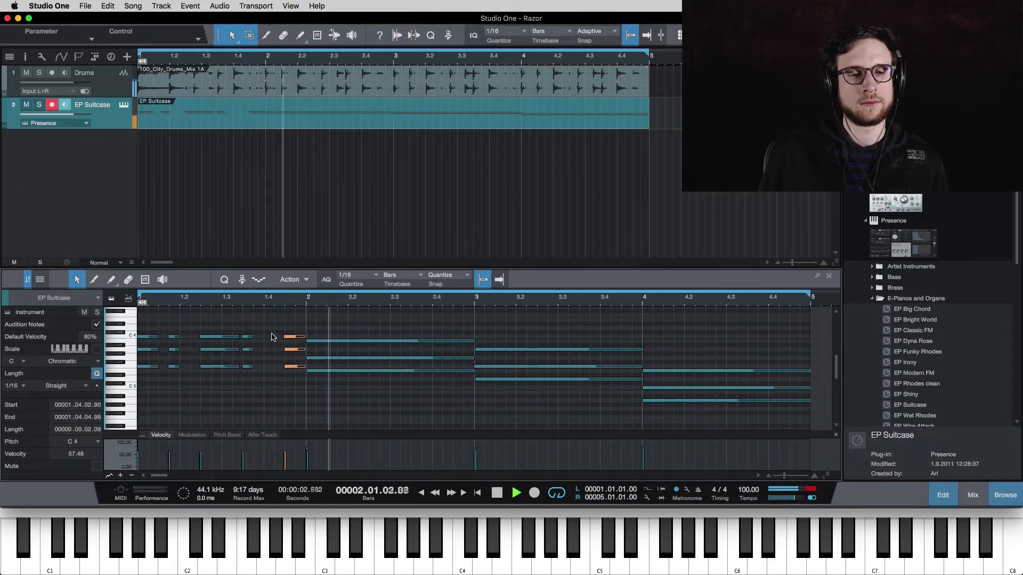
key("space")
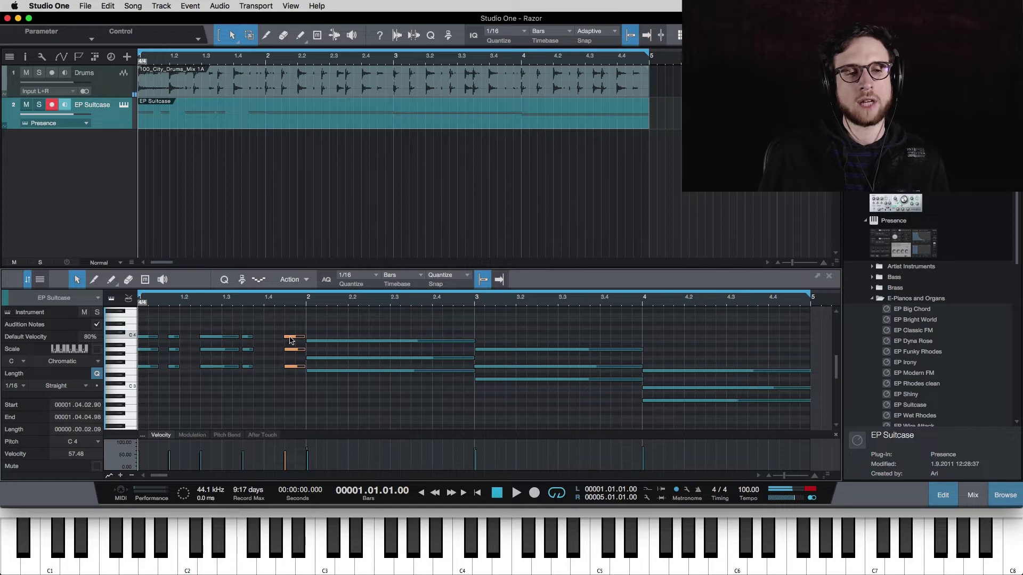
key("space")
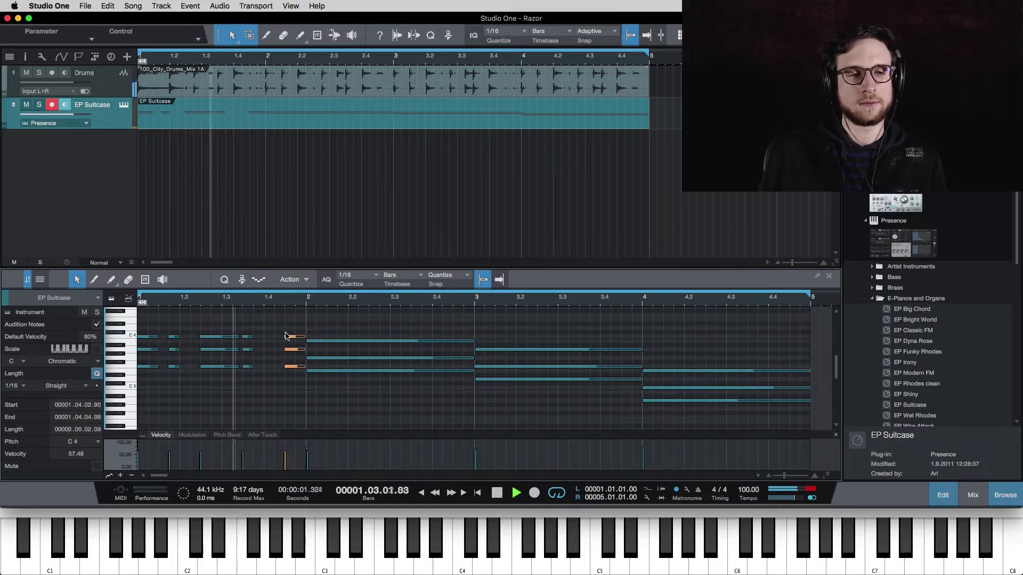
Split the bar 2 chord into one long and two shorter hits, the later two starting at 2.3.3 and 2.4.3, and play it
key("space")
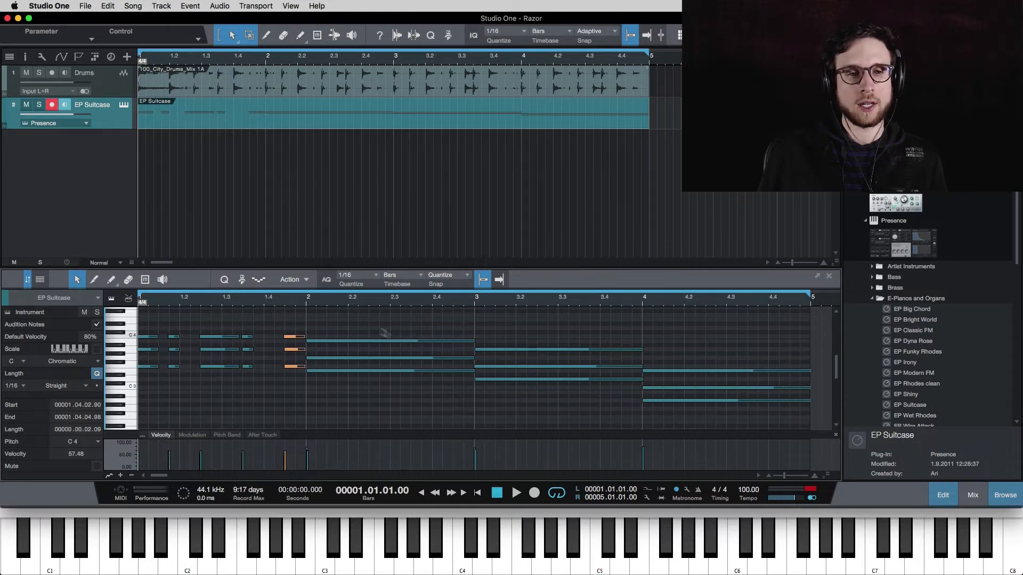
key("space")
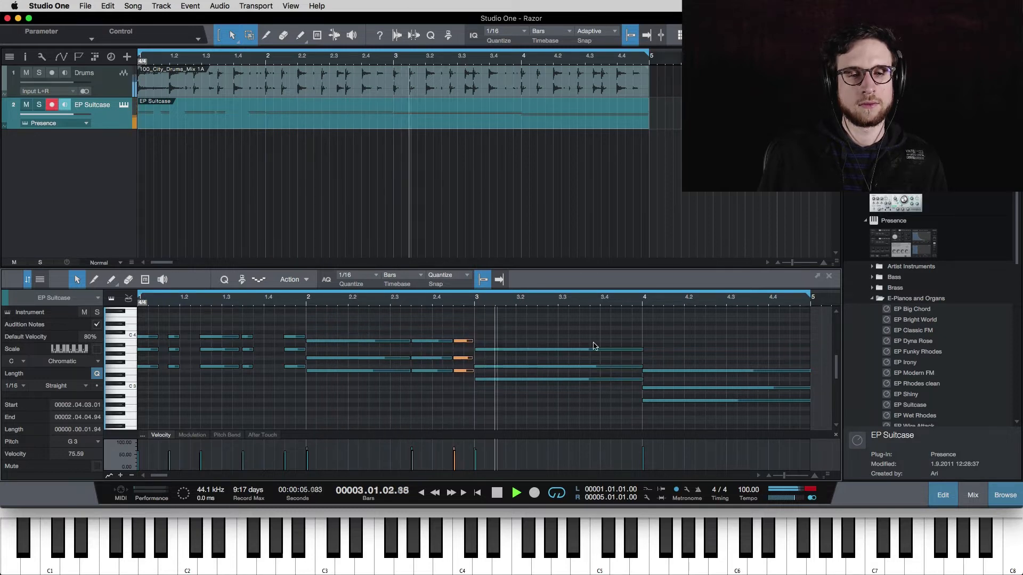
key("space")
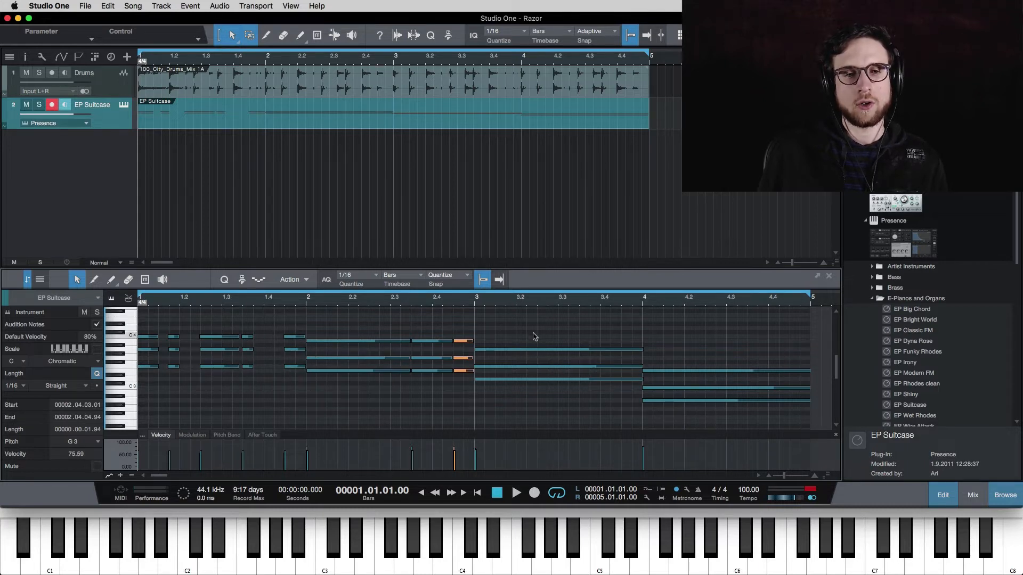
Replace the held bar 3 chord with a copy of bar 1's chord rhythm, transposed down so its lowest note is D3
left_click_drag(530, 334, 529, 418)
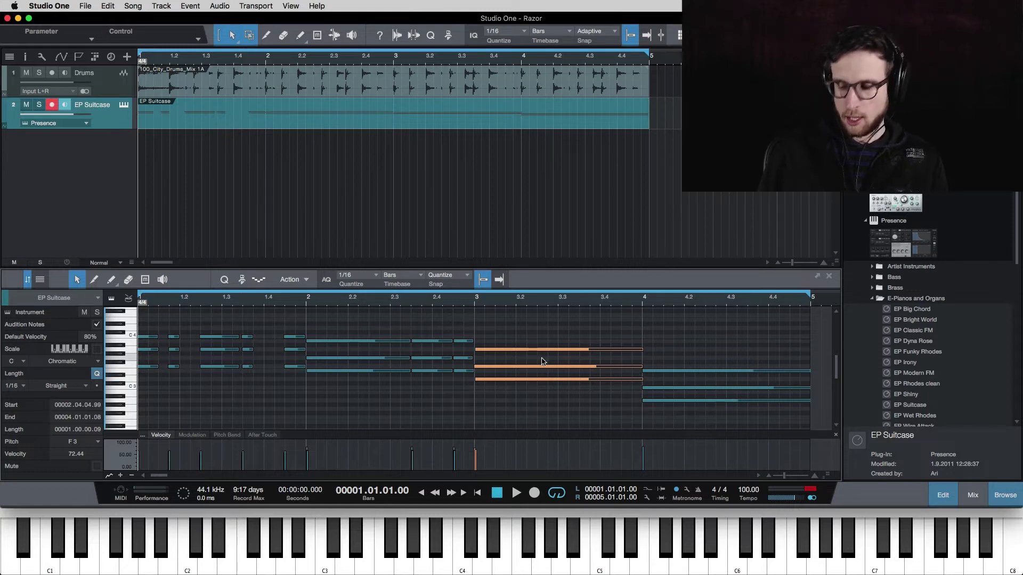
key("Delete")
left_click_drag(299, 318, 150, 373)
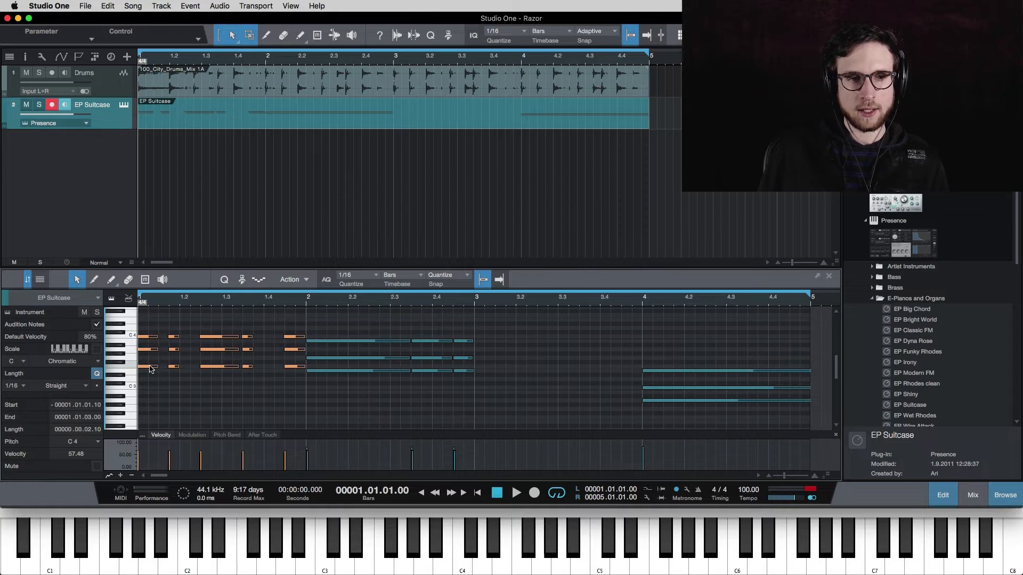
left_click_drag(150, 369, 488, 380)
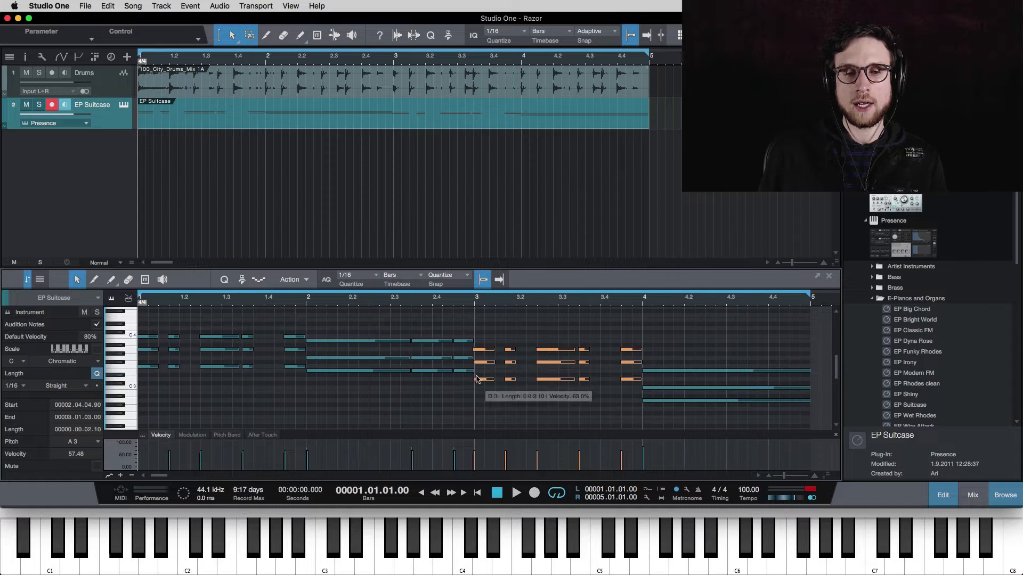
left_click(519, 374)
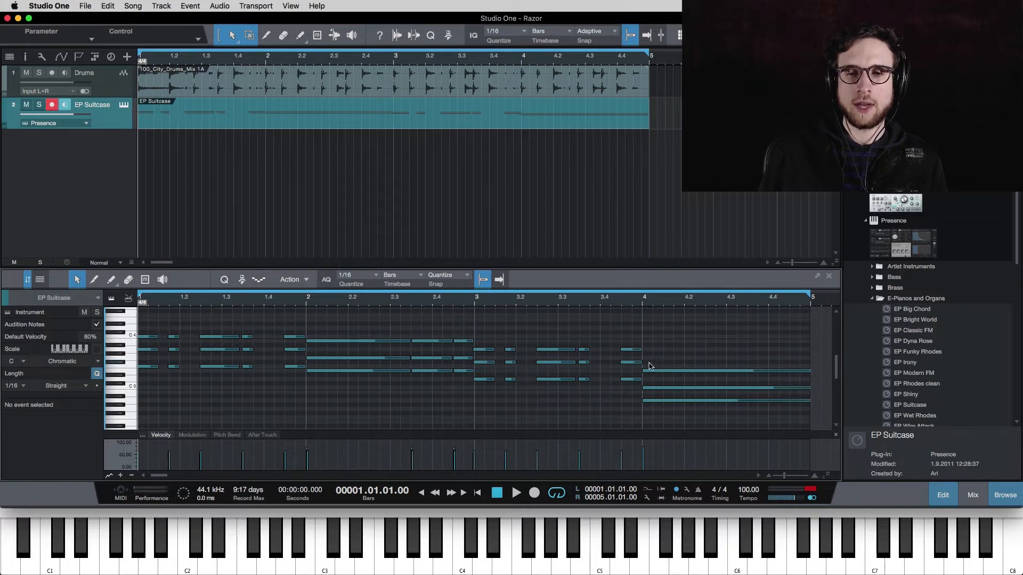
Lower the middle notes of the bar 3 chords one semitone to F3 and play the four bars
left_click_drag(649, 367, 487, 369)
left_click(517, 362)
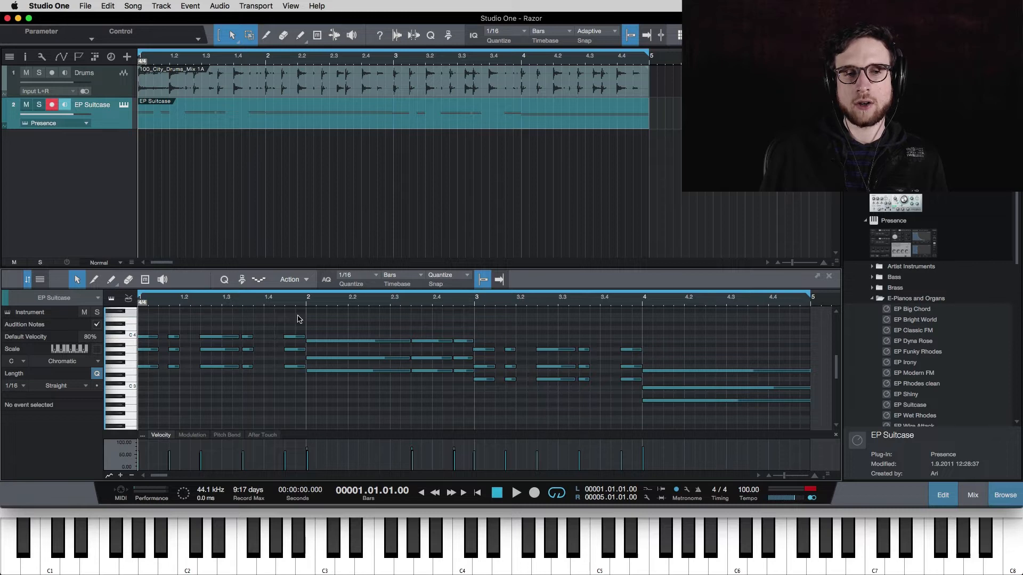
key("space")
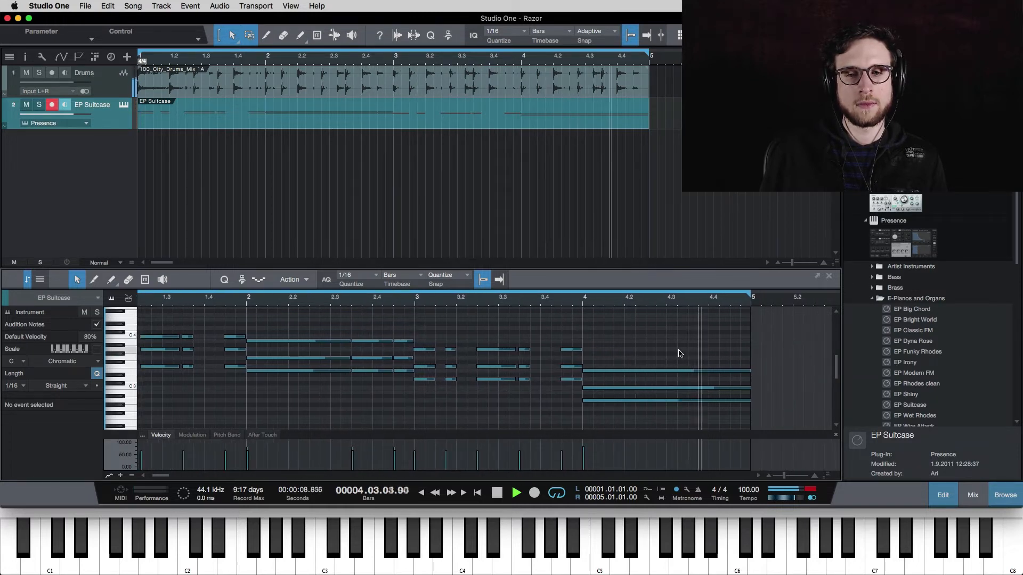
key("space")
Replace the held bar 4 chord with bar 2's three-hit rhythm, transposed down to the original bar 4 pitches, and play it
left_click_drag(650, 351, 700, 351)
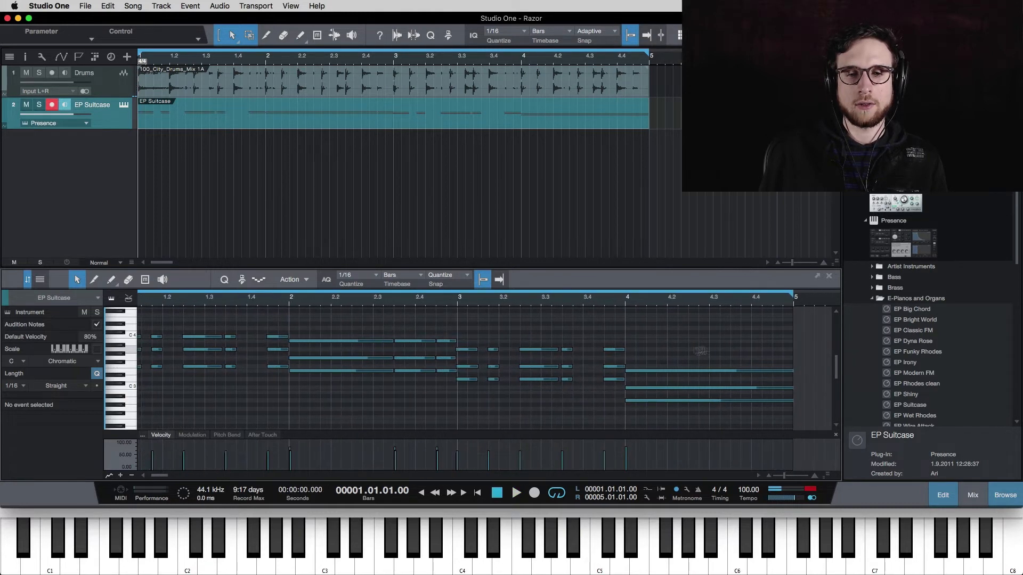
left_click_drag(711, 415, 713, 417)
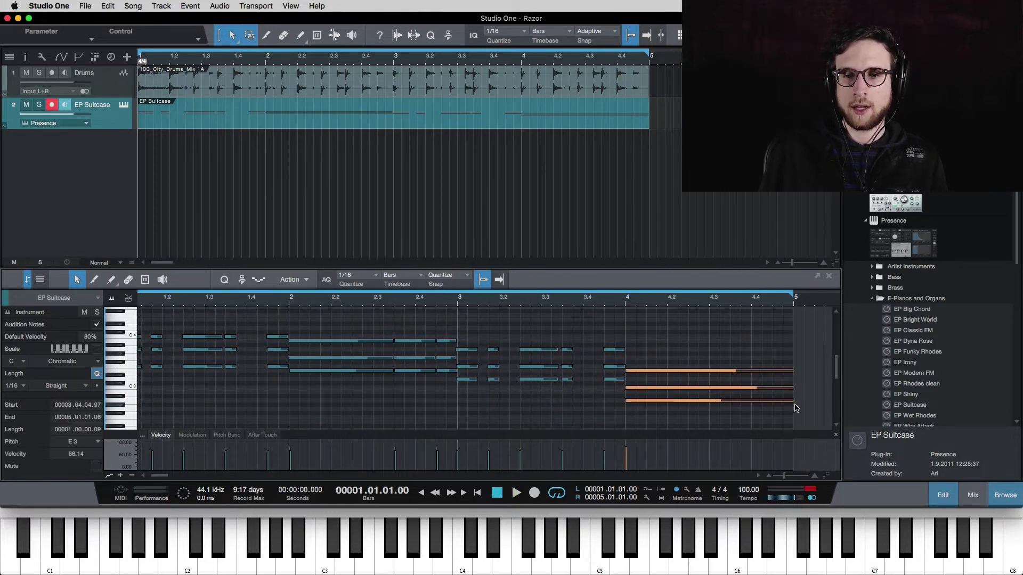
key("Delete")
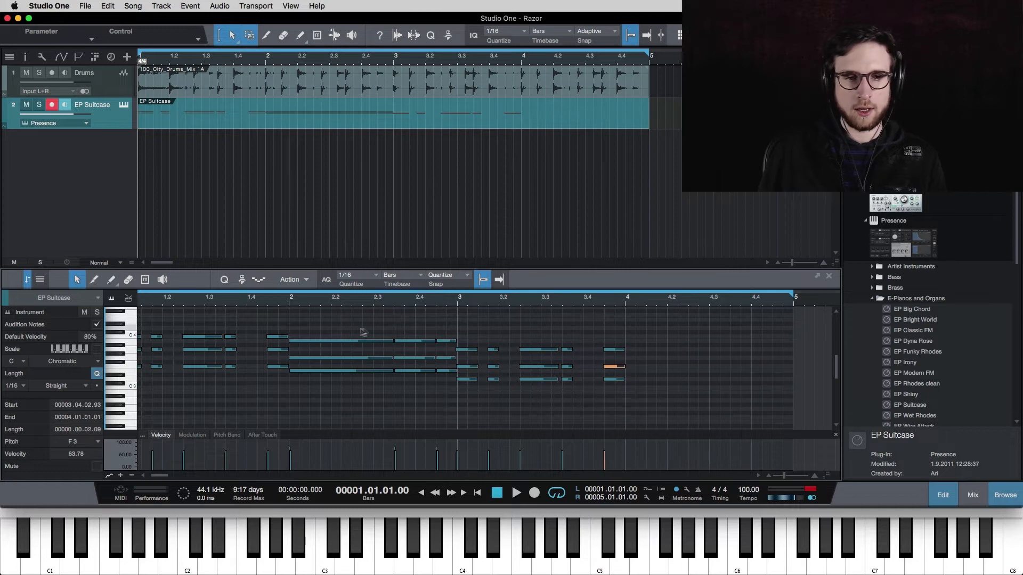
left_click_drag(331, 326, 451, 389)
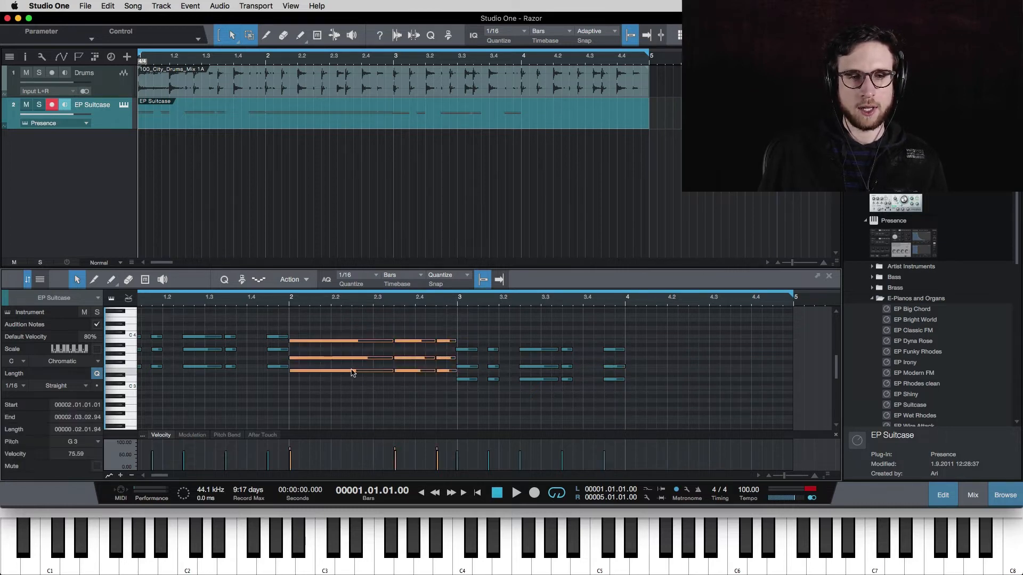
left_click_drag(351, 371, 691, 405)
key("space")
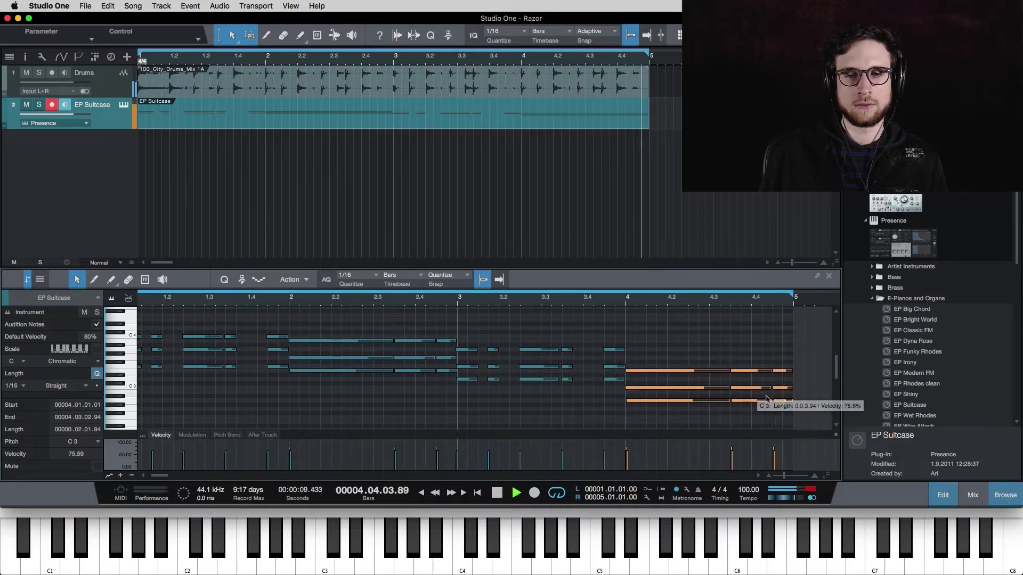
key("space")
Quantize all the EP Suitcase notes to the 1/16 grid and play the loop
left_click_drag(782, 420, 80, 322)
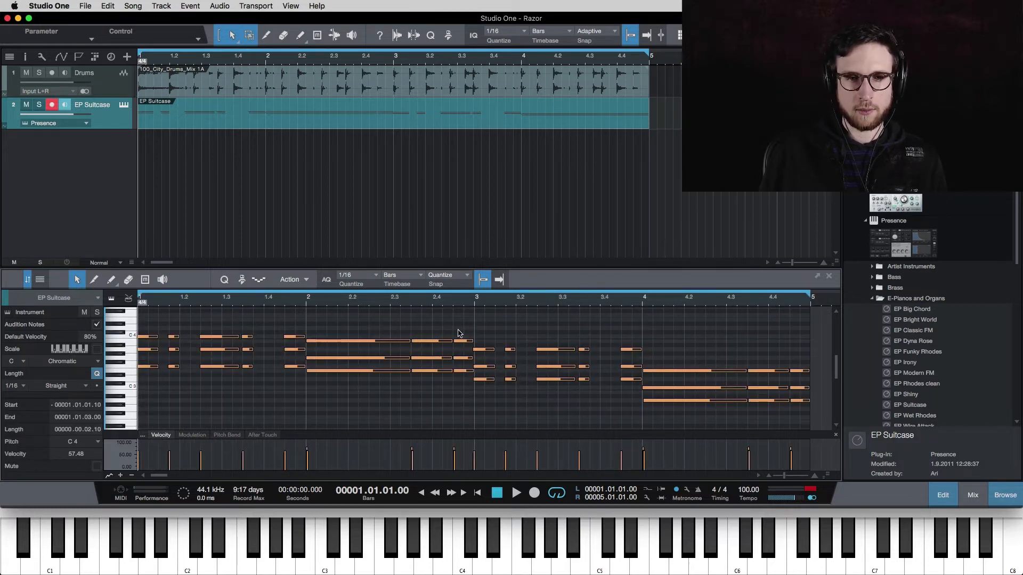
key("q")
key("space")
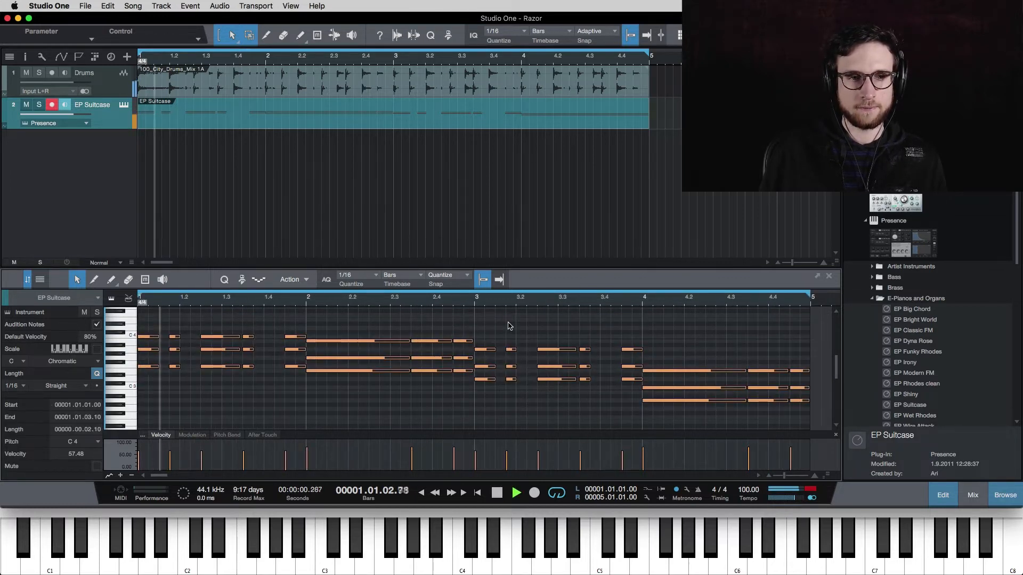
left_click(509, 326)
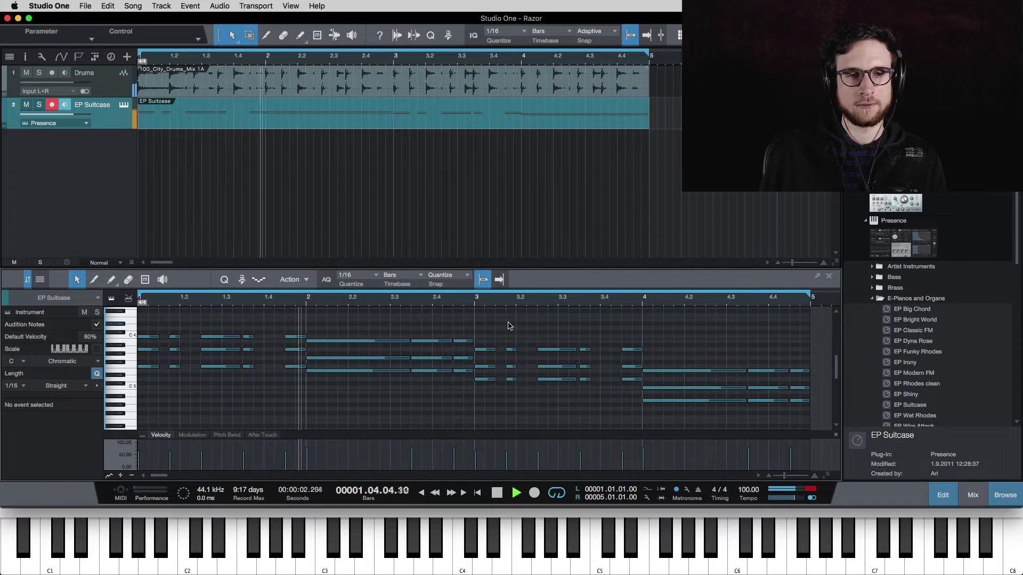
key("space")
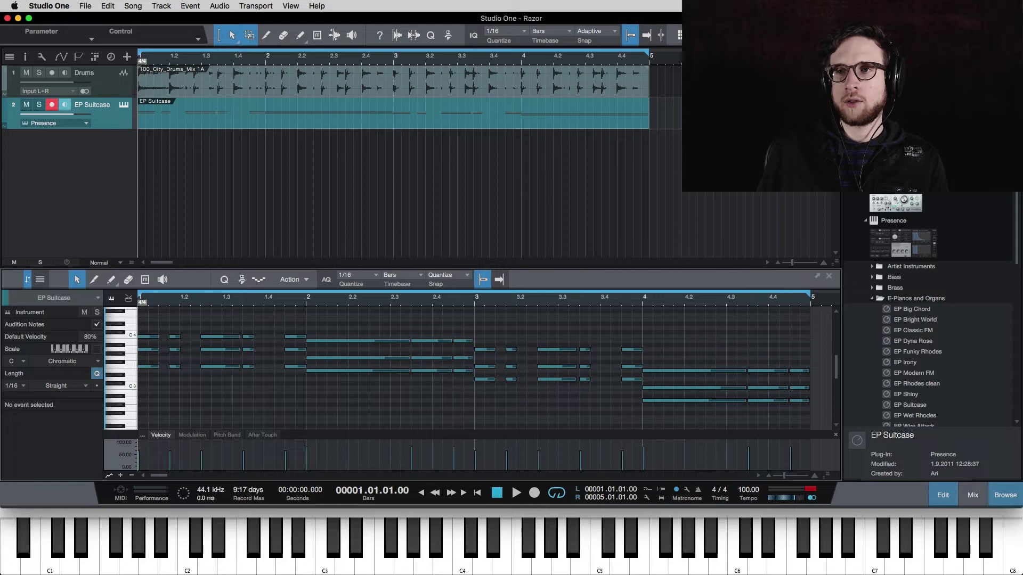
Add a Mai Tai synth track below the EP Suitcase track and load the Bass 1 preset from the Max folder
scroll(916, 274, "up", 5)
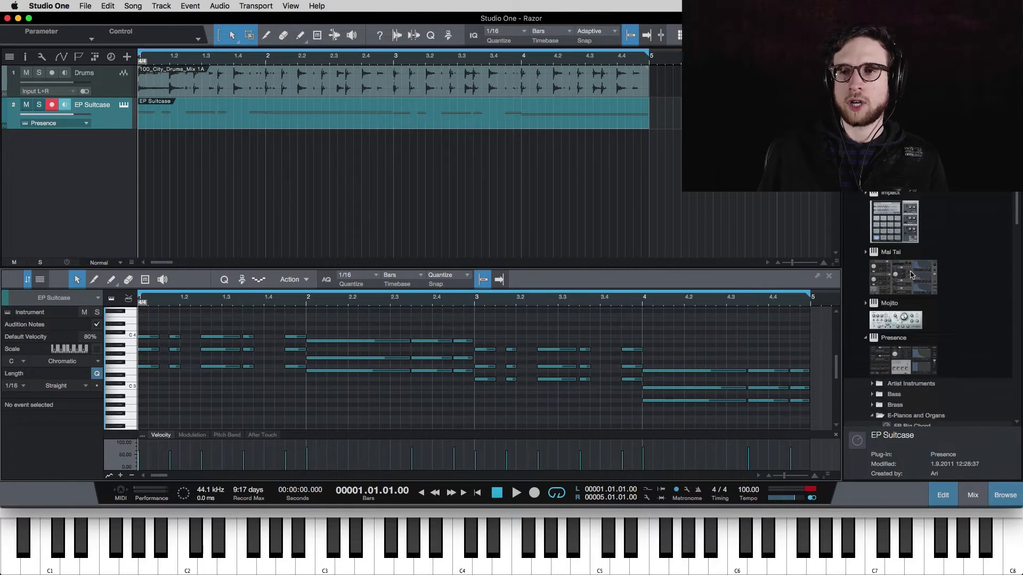
left_click_drag(911, 275, 164, 161)
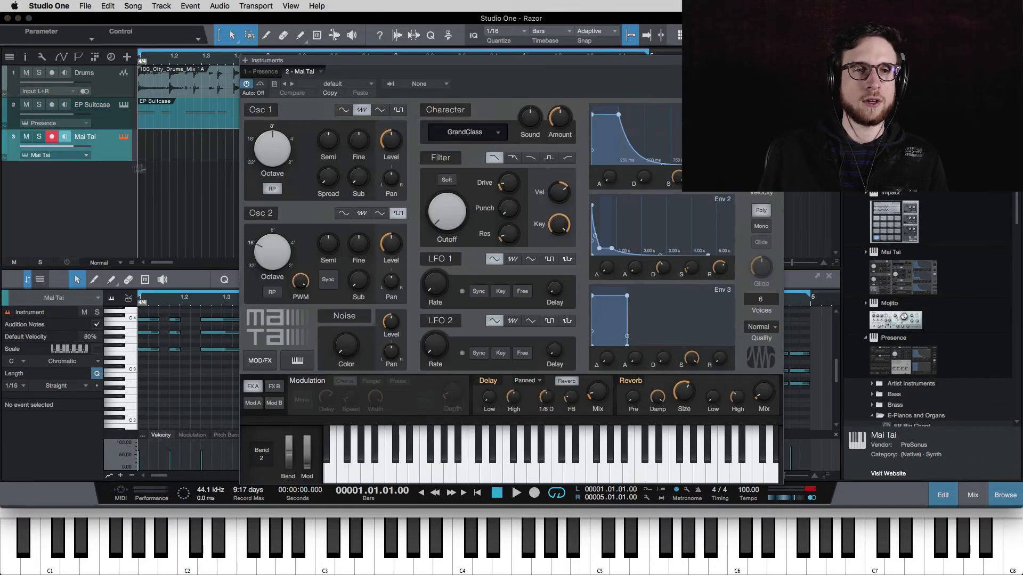
left_click(343, 85)
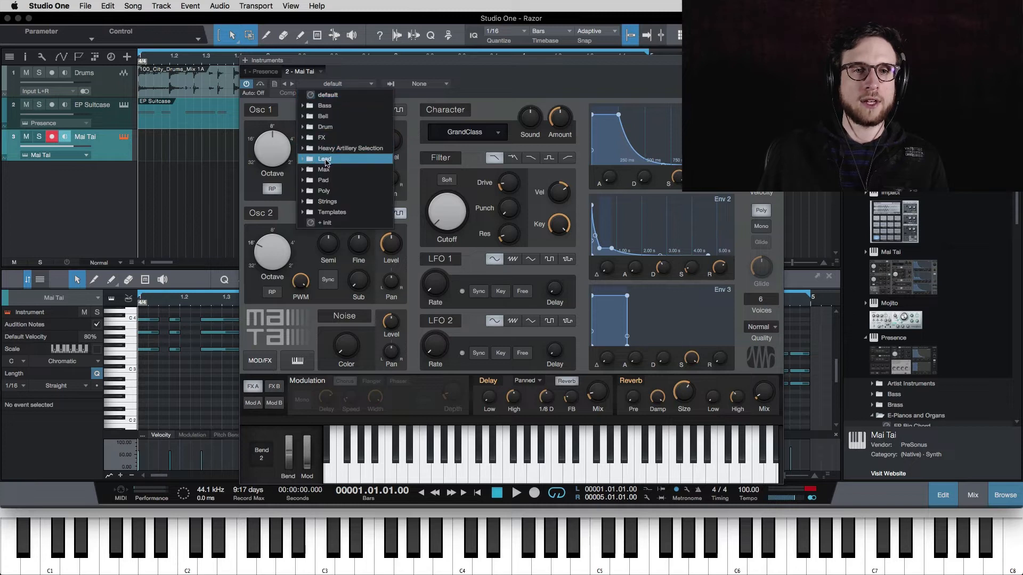
left_click(326, 169)
left_click(333, 180)
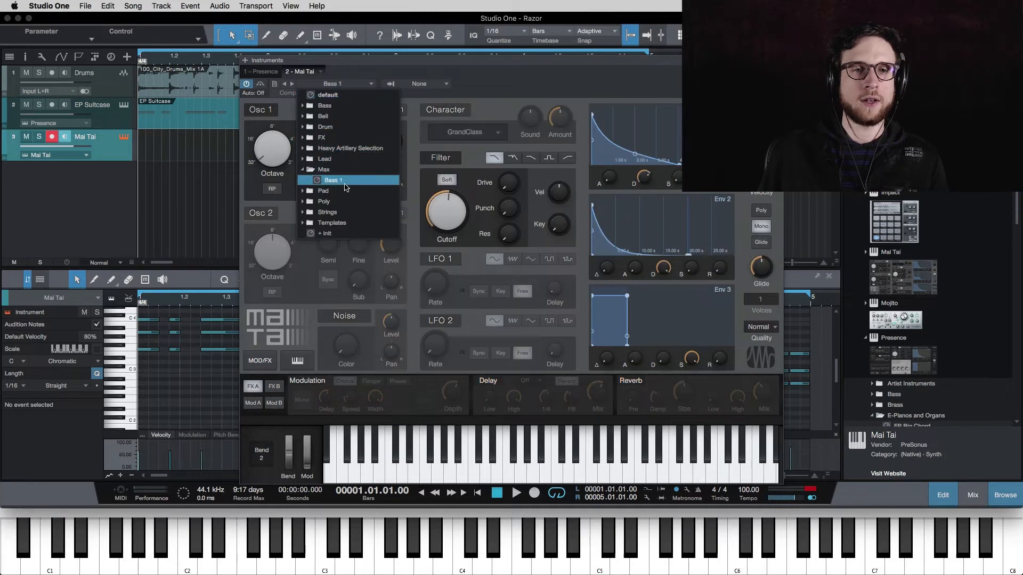
left_click(504, 86)
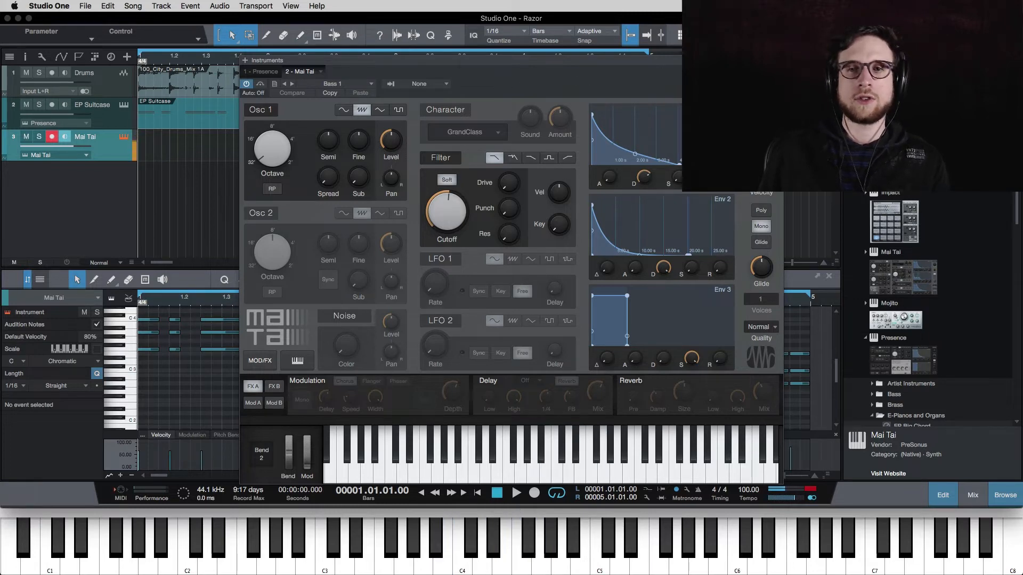
left_click(777, 60)
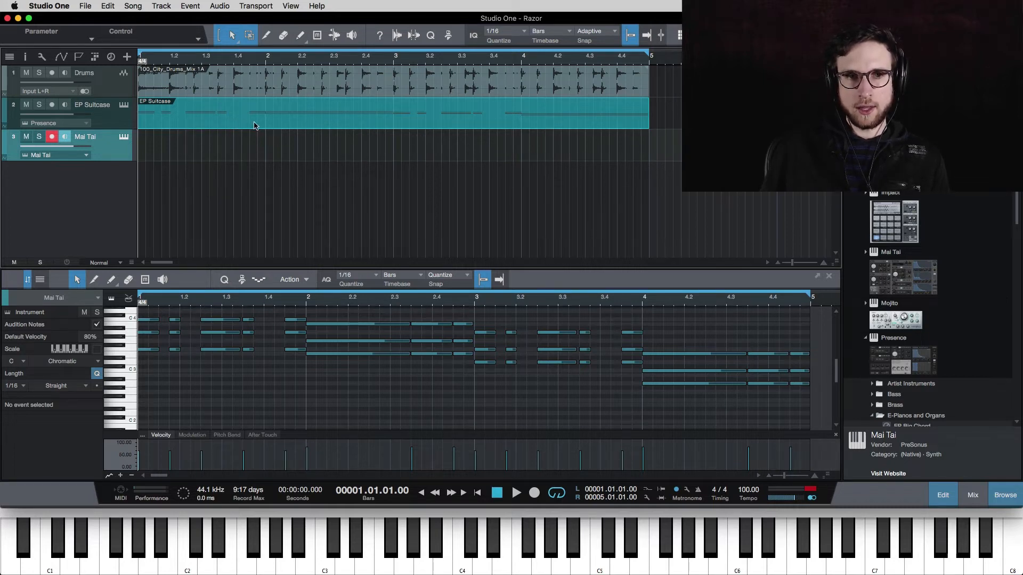
Create an empty four-bar part on the Mai Tai track and rename the track Bass
double_click(161, 156)
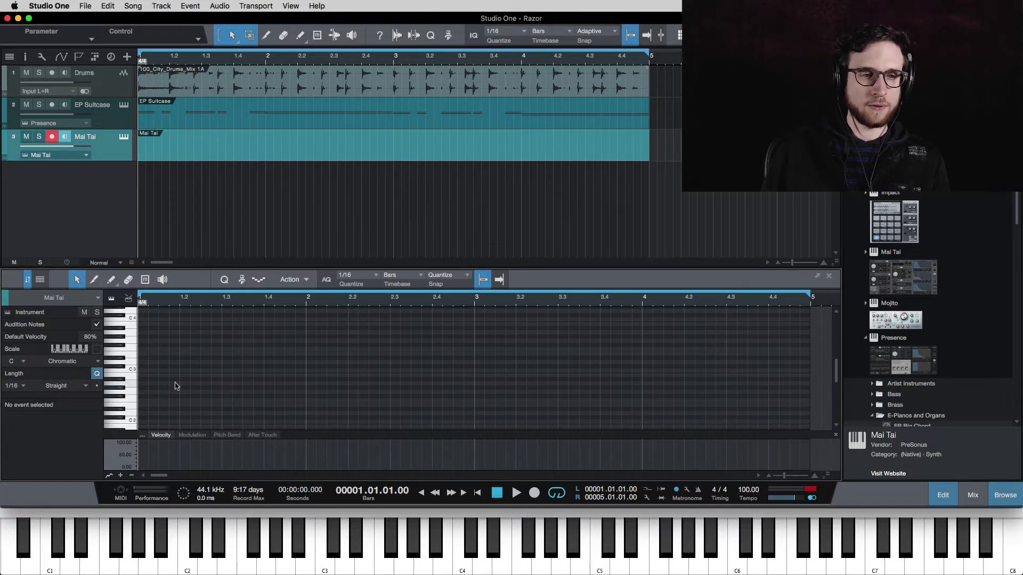
scroll(176, 382, "down", 1)
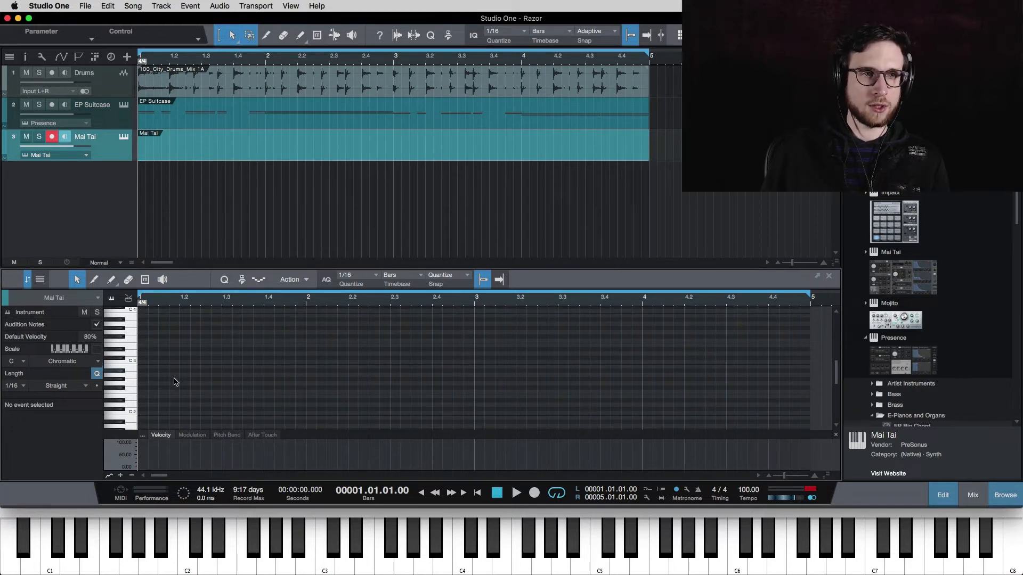
double_click(87, 137)
type("Bass")
key("Return")
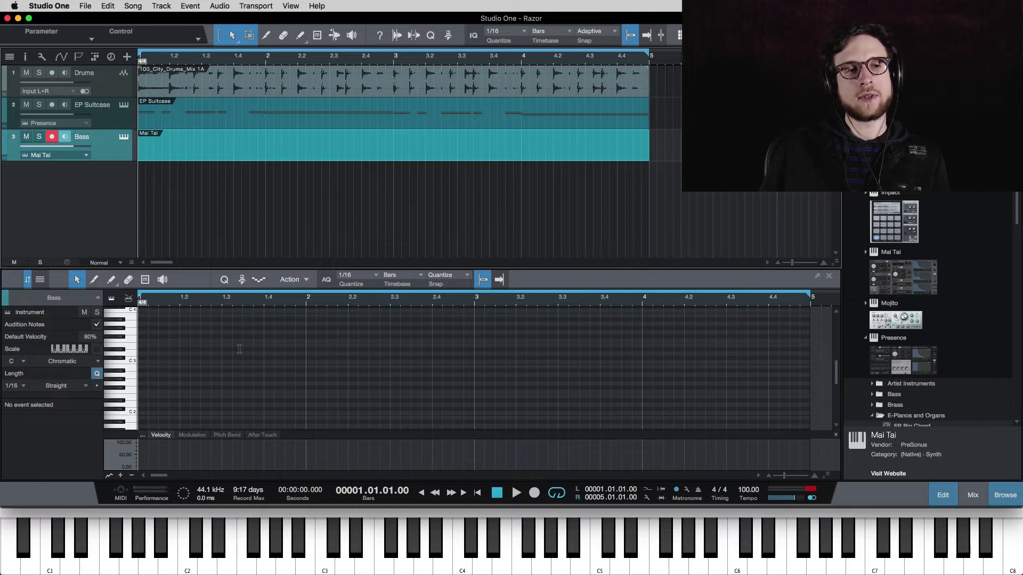
Audition the bass sound on F in several octaves, including F1 and F2
left_click(132, 394)
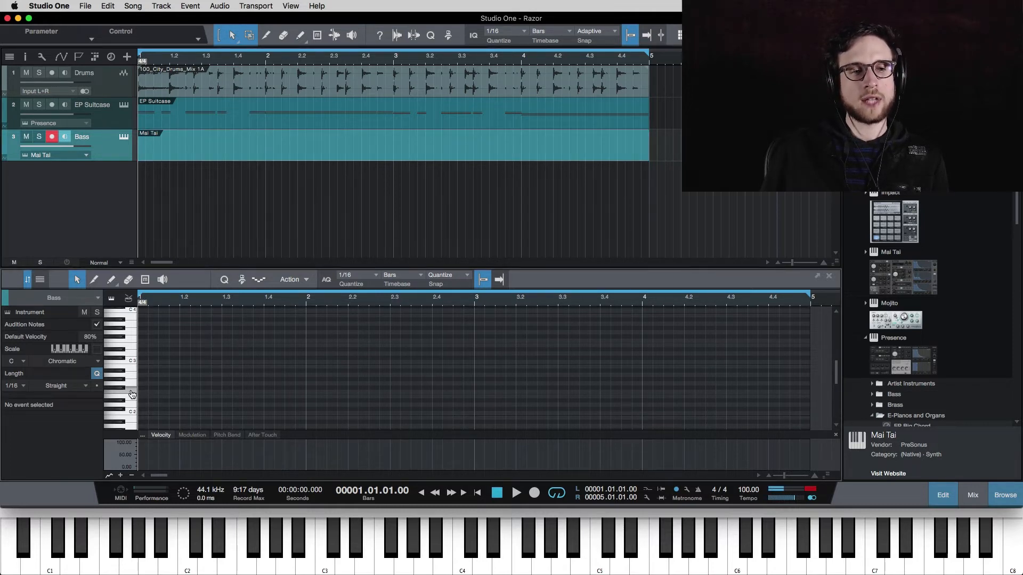
left_click(133, 343)
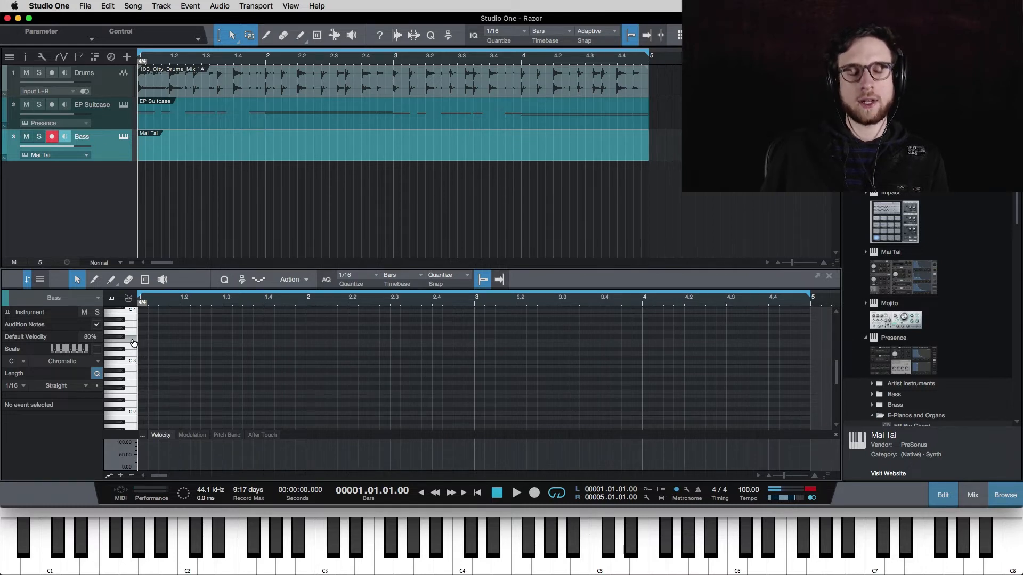
left_click(131, 401)
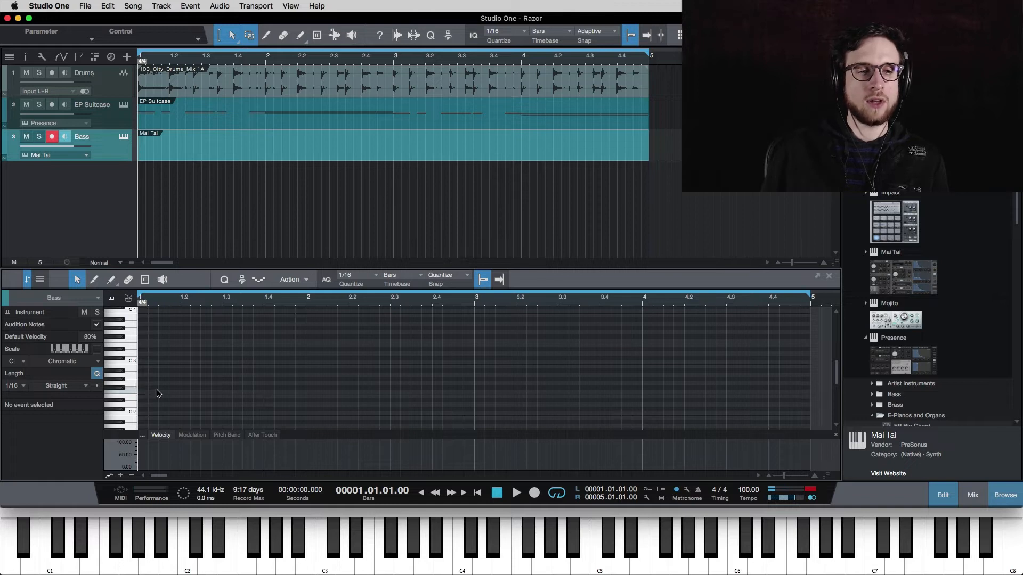
scroll(134, 389, "down", 3)
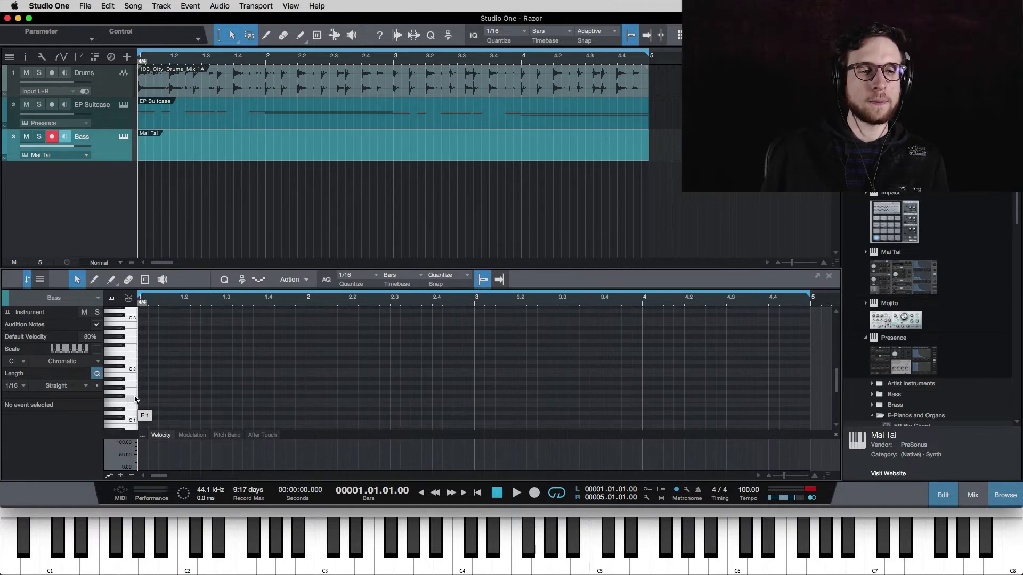
left_click(134, 401)
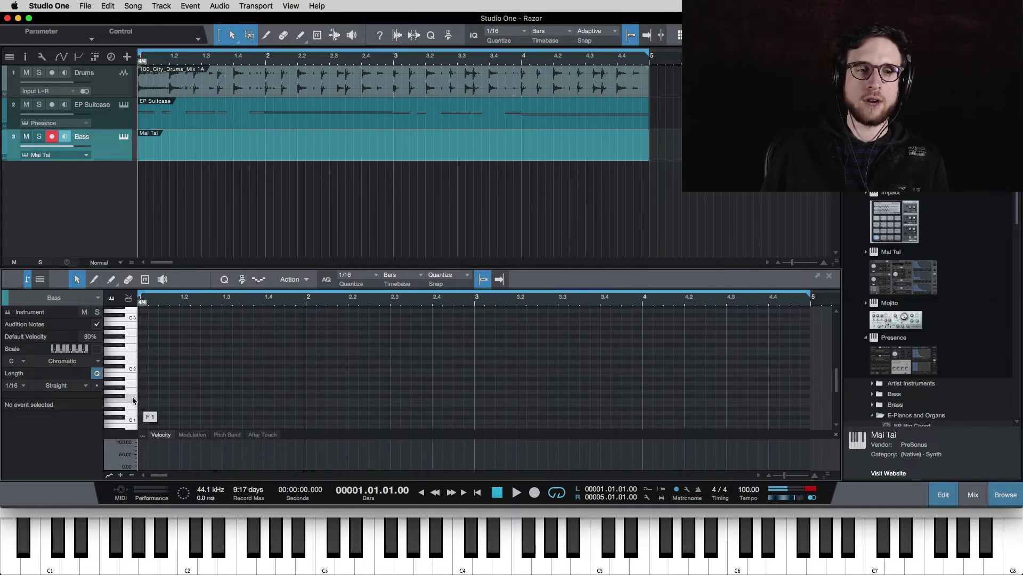
left_click(132, 350)
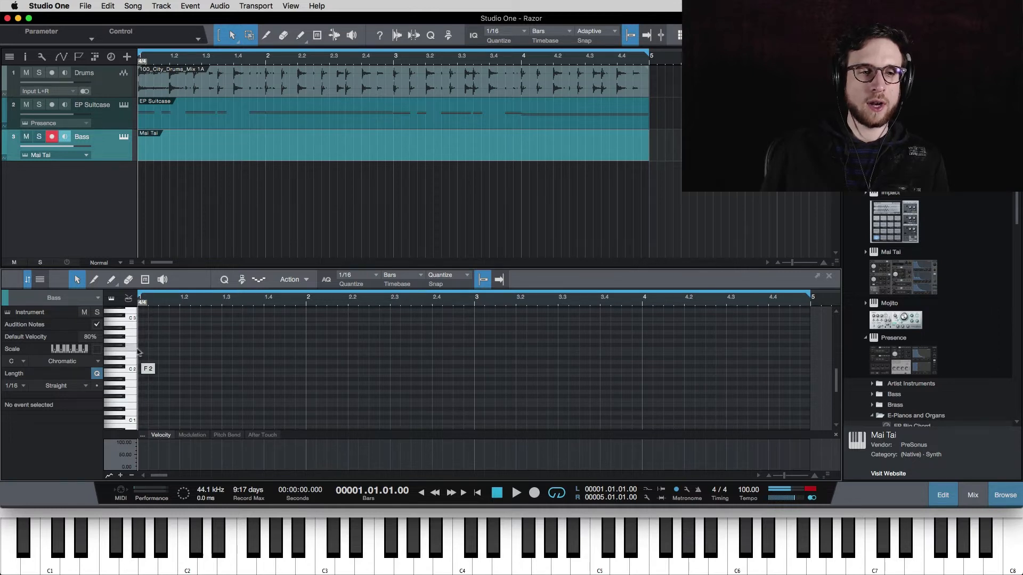
Enter an F2 note filling bar 1 of the bass part and play it with the other tracks
double_click(146, 352)
left_click_drag(151, 350, 310, 351)
key("space")
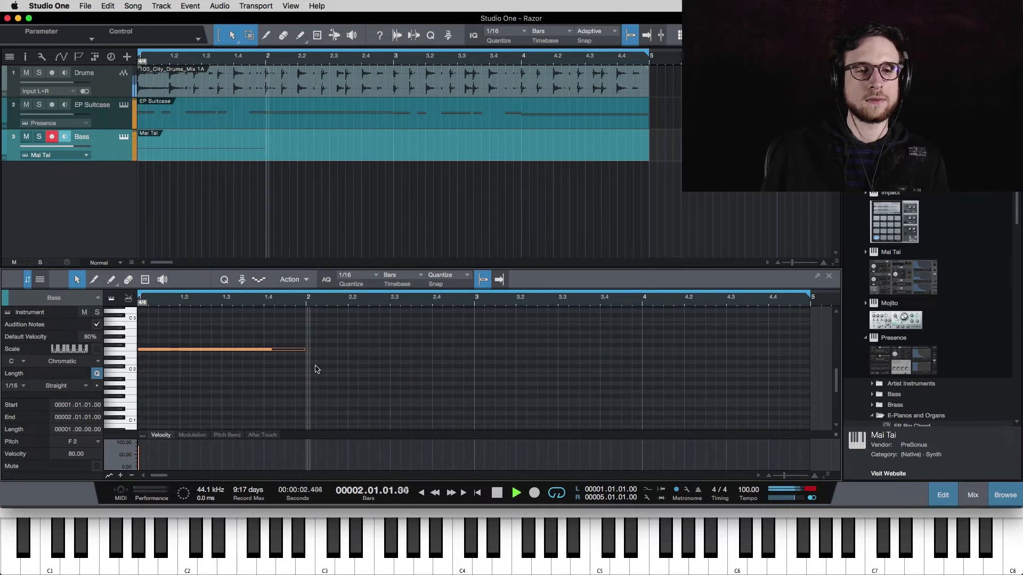
key("space")
key("space")
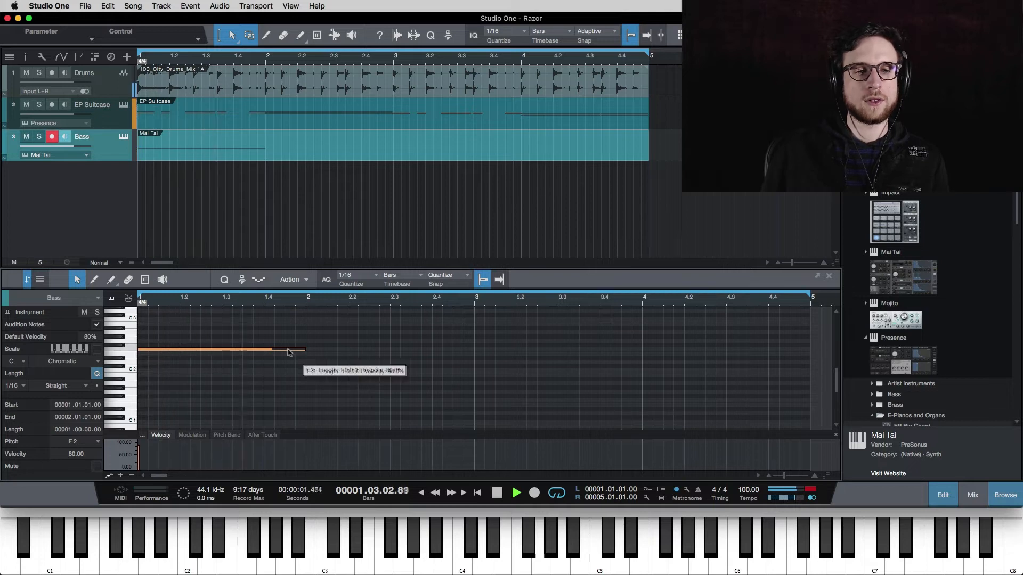
key("space")
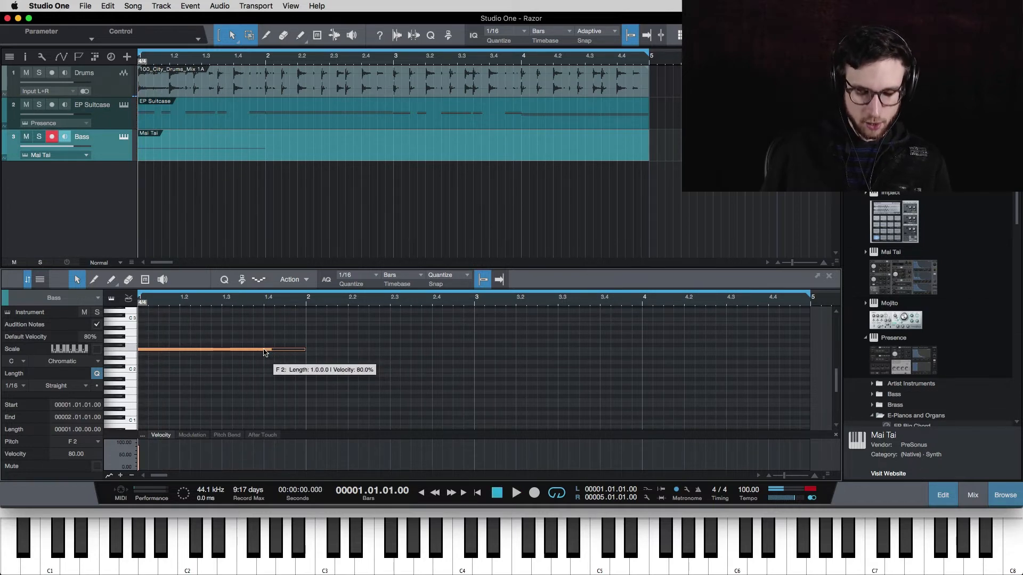
Duplicate the one-bar bass note into bar 2 at E2 and into bar 3 at D3
left_click_drag(265, 351, 381, 355)
key("d")
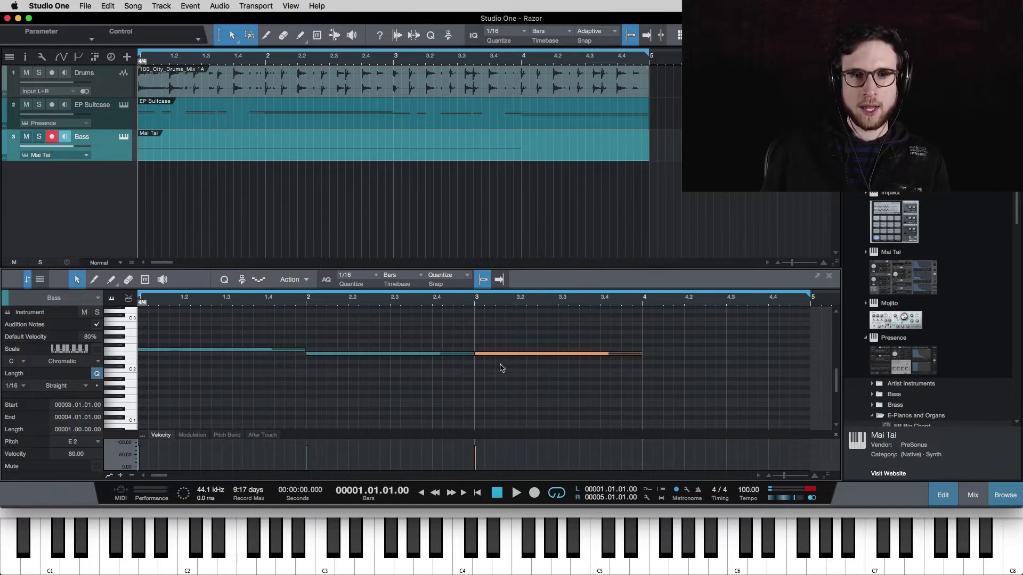
scroll(500, 367, "up", 2)
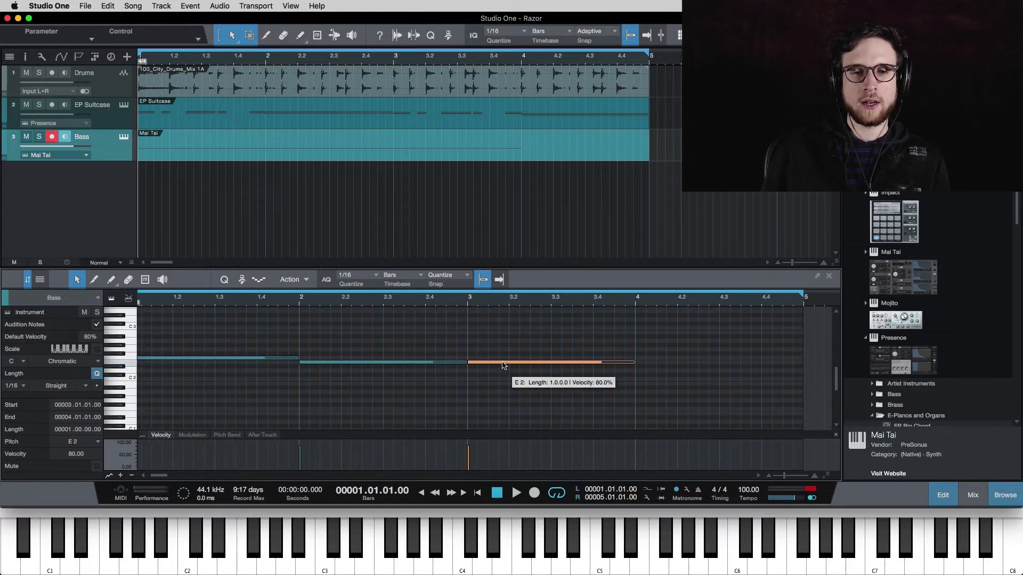
left_click_drag(504, 366, 501, 372)
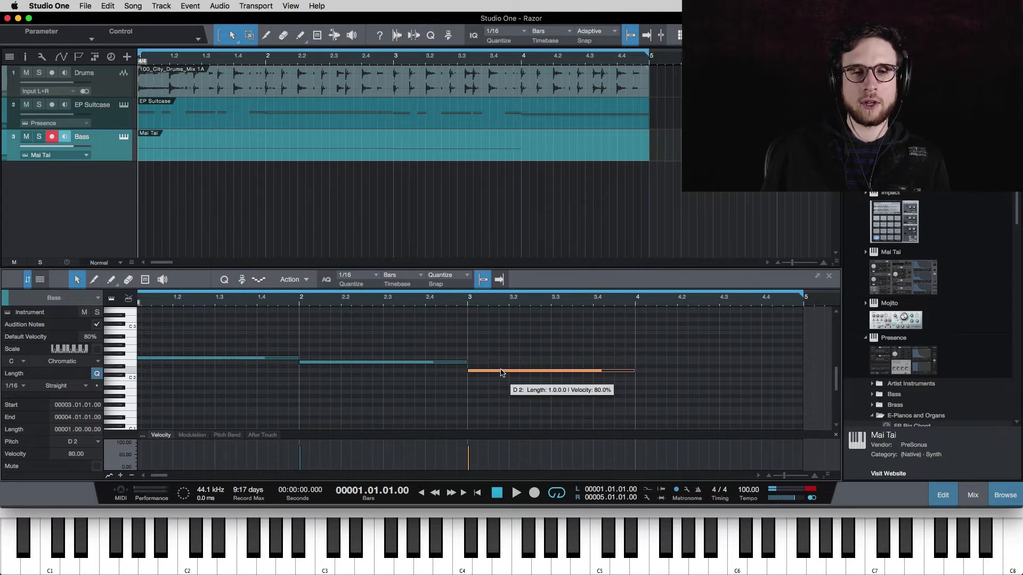
left_click_drag(500, 372, 501, 323)
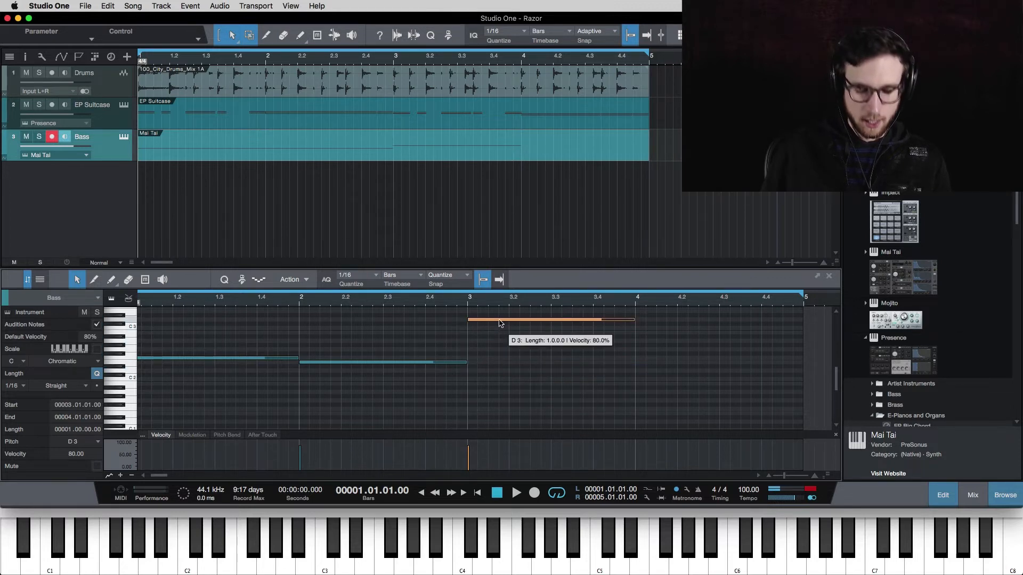
Duplicate the bar 3 bass note into bar 4 at A2 and play the four bars
key("d")
left_click_drag(682, 321, 678, 341)
left_click(556, 353)
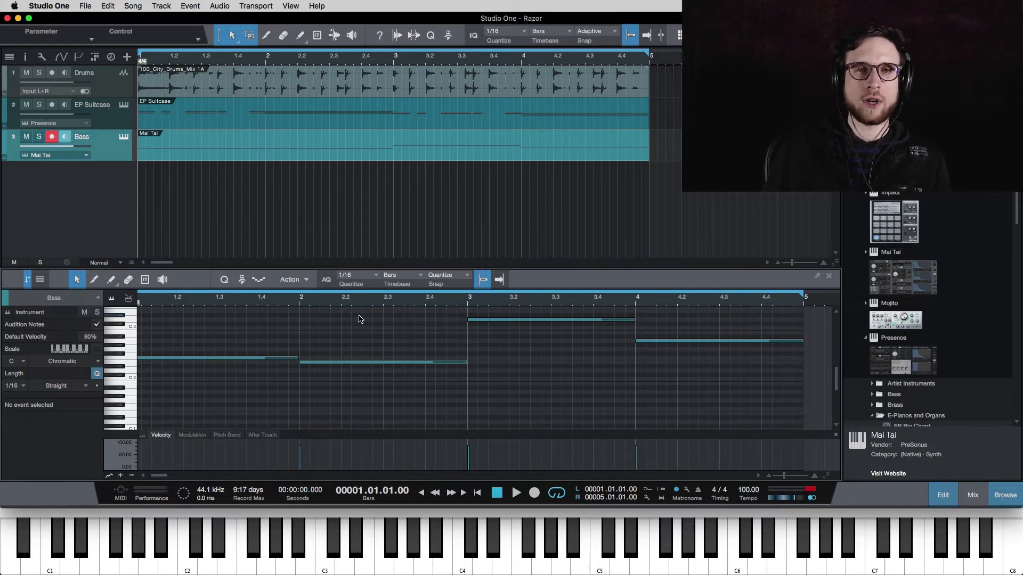
scroll(238, 380, "left", 1)
key("space")
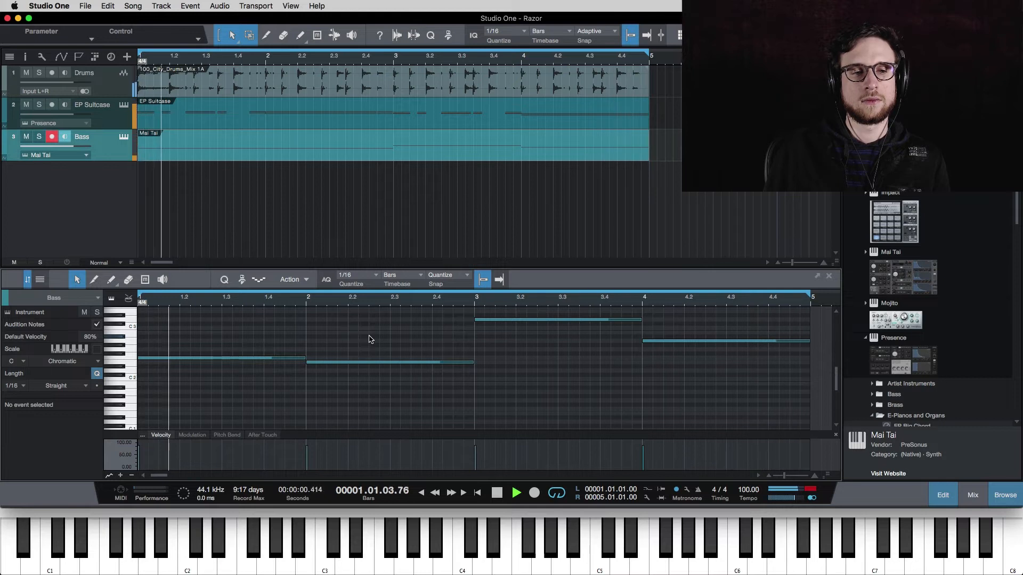
key("space")
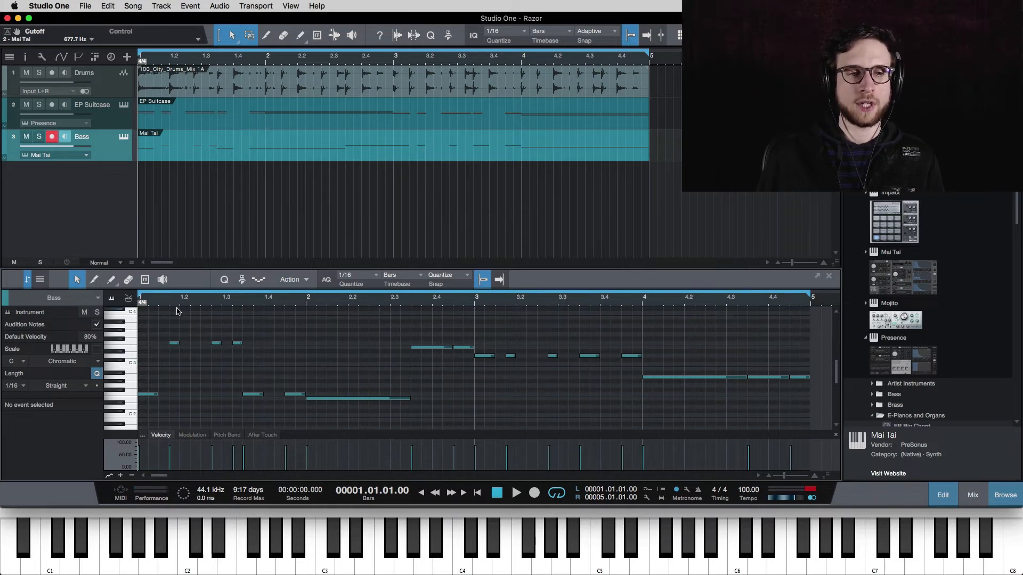
Raise the Bass track's volume to +3.5 dB and play the loop before and after the change to compare
key("space")
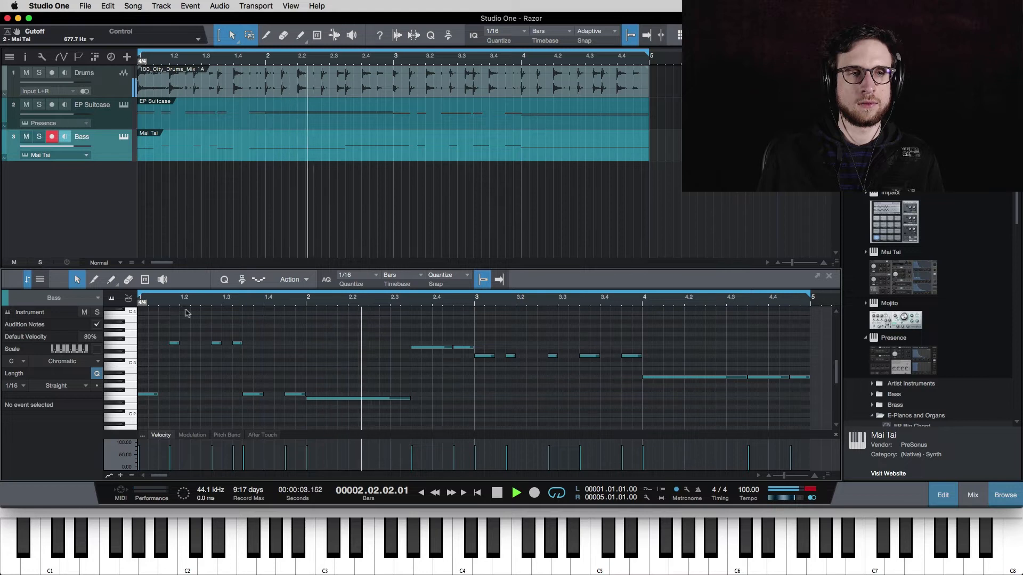
key("space")
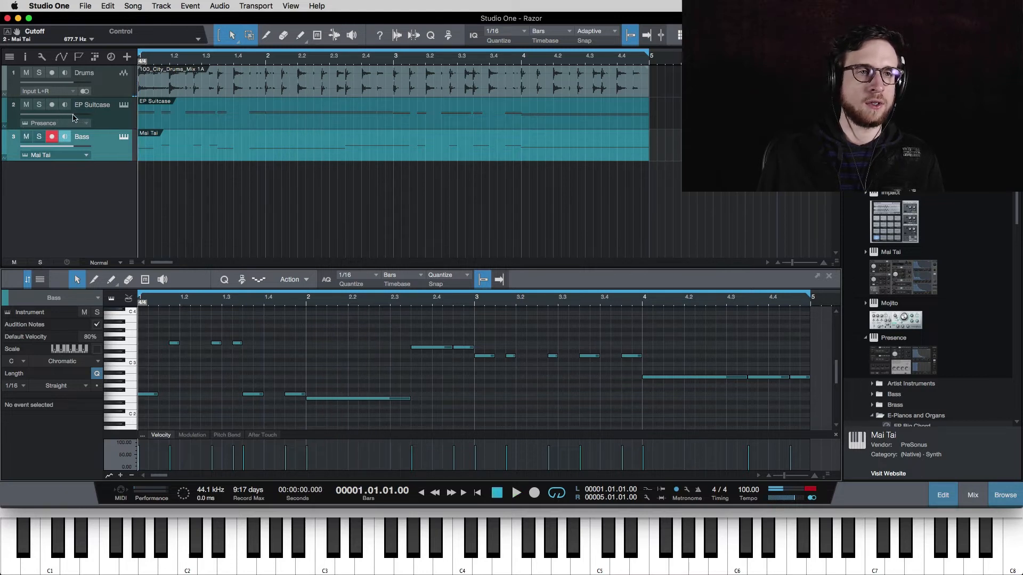
left_click_drag(82, 150, 81, 148)
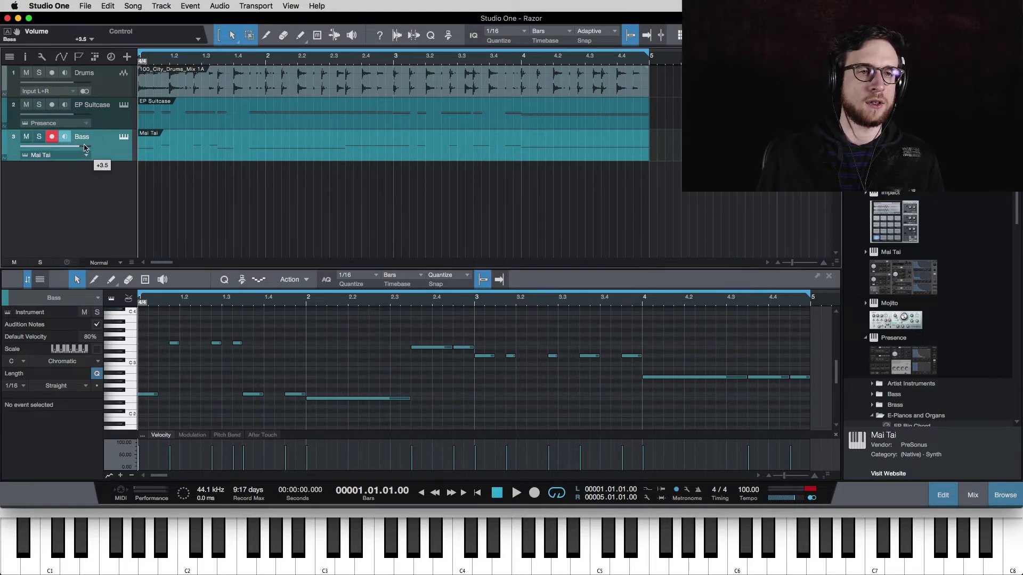
key("space")
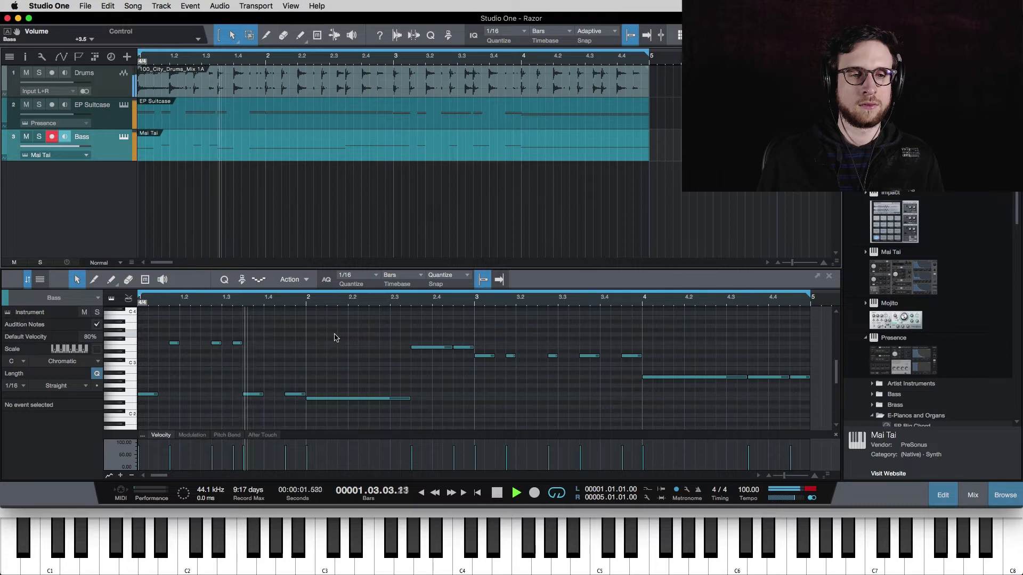
key("space")
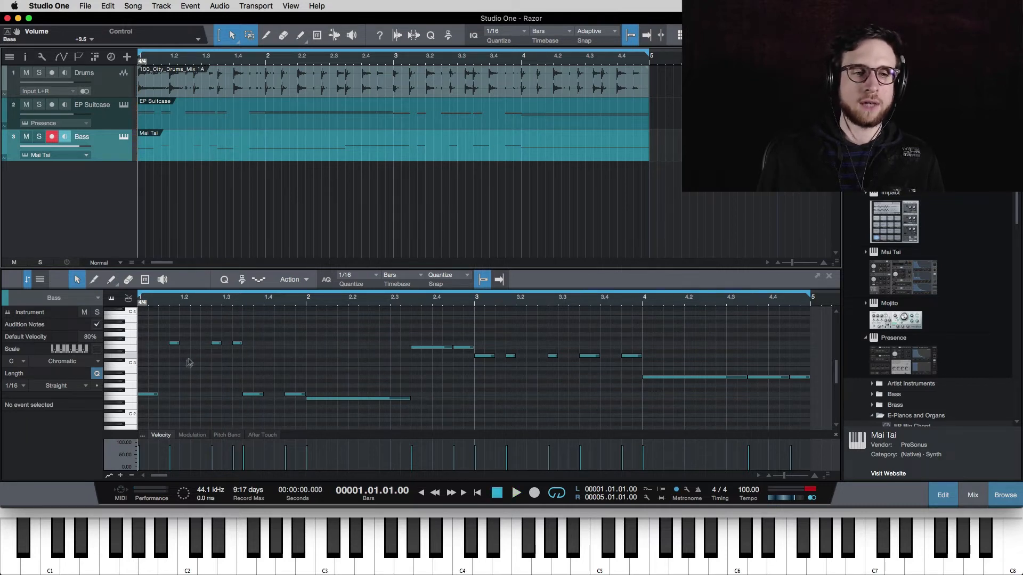
Check the octave jump between the first F2 and F3 bass notes and play the loop to hear the bass rhythm
left_click(154, 394)
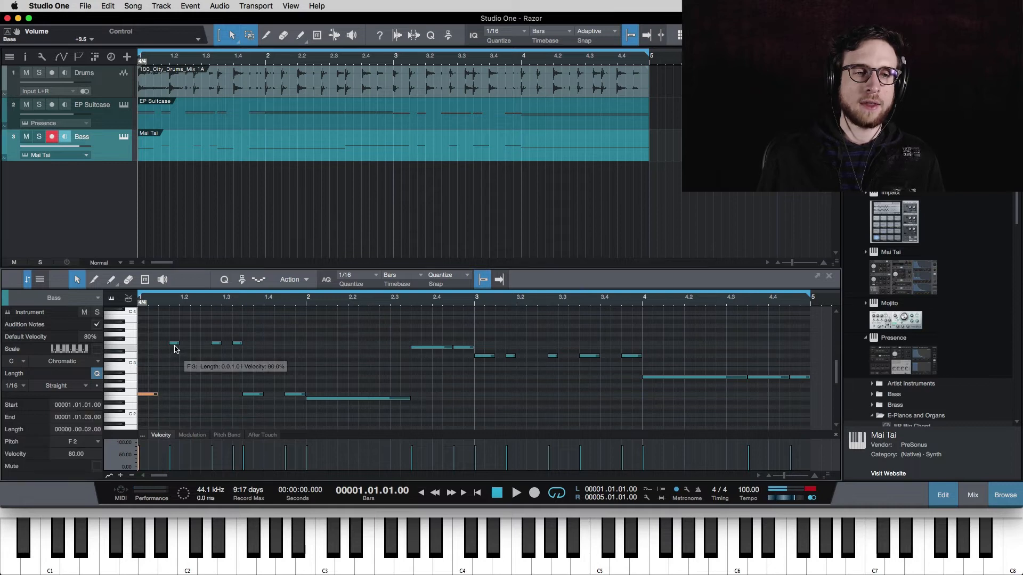
left_click(174, 345)
key("space")
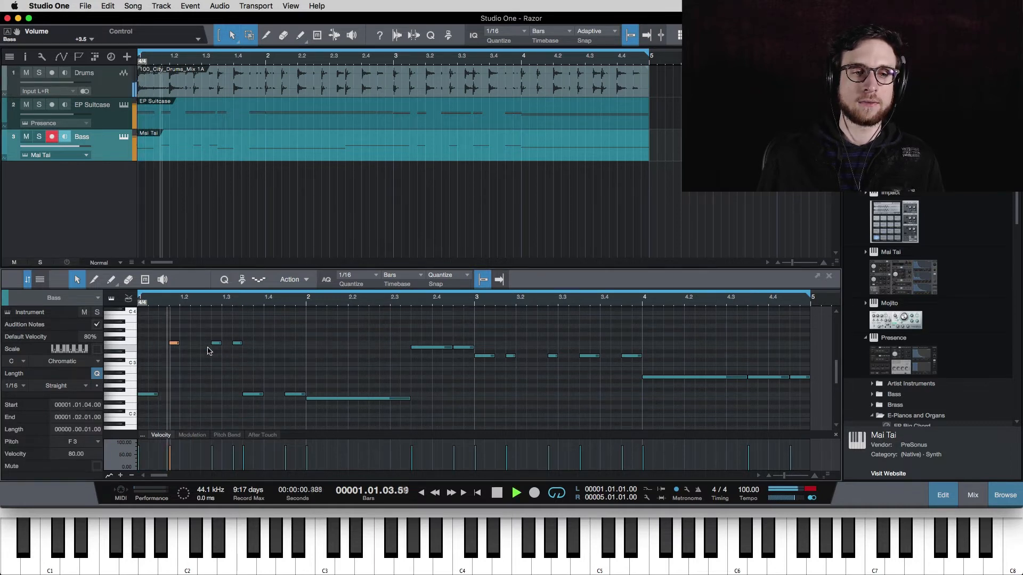
key("space")
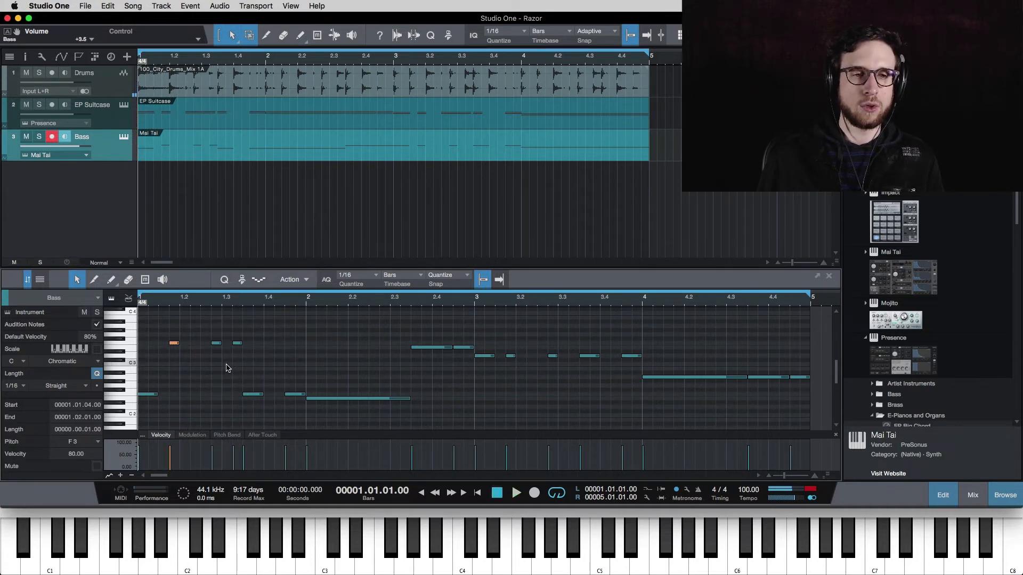
key("space")
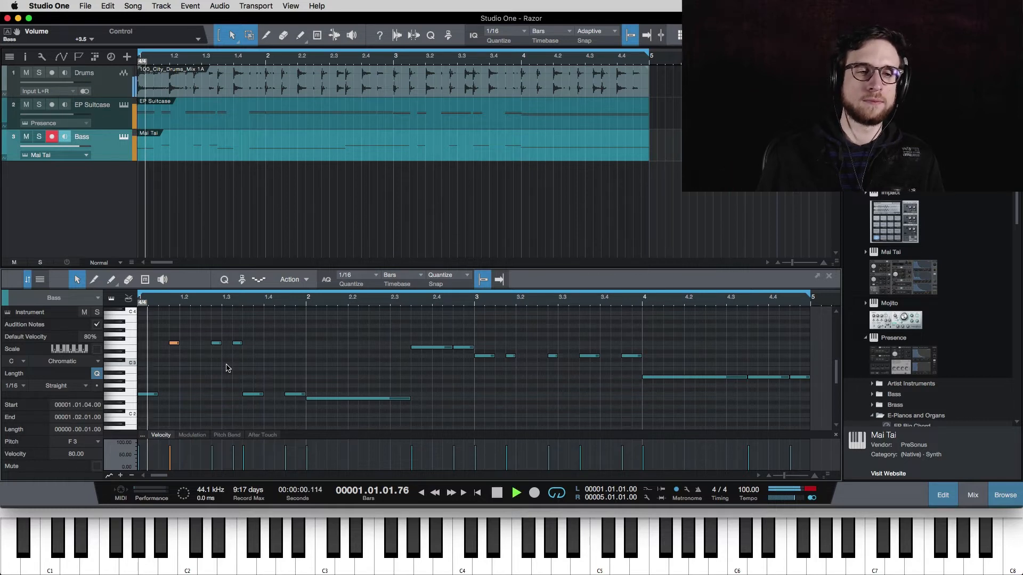
key("space")
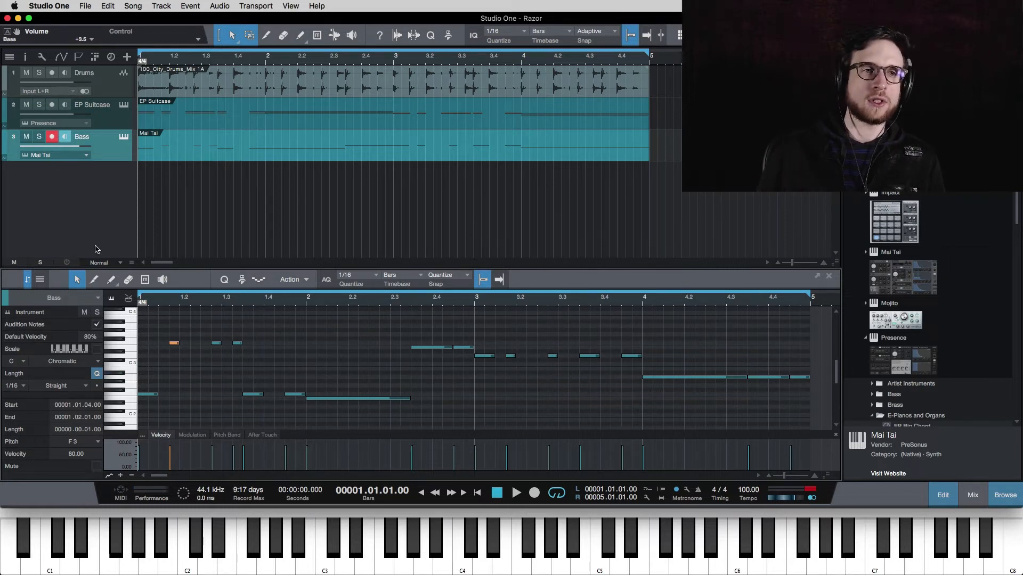
Play the Drums track in solo and the Bass track in solo to compare their rhythms
left_click(38, 73)
key("space")
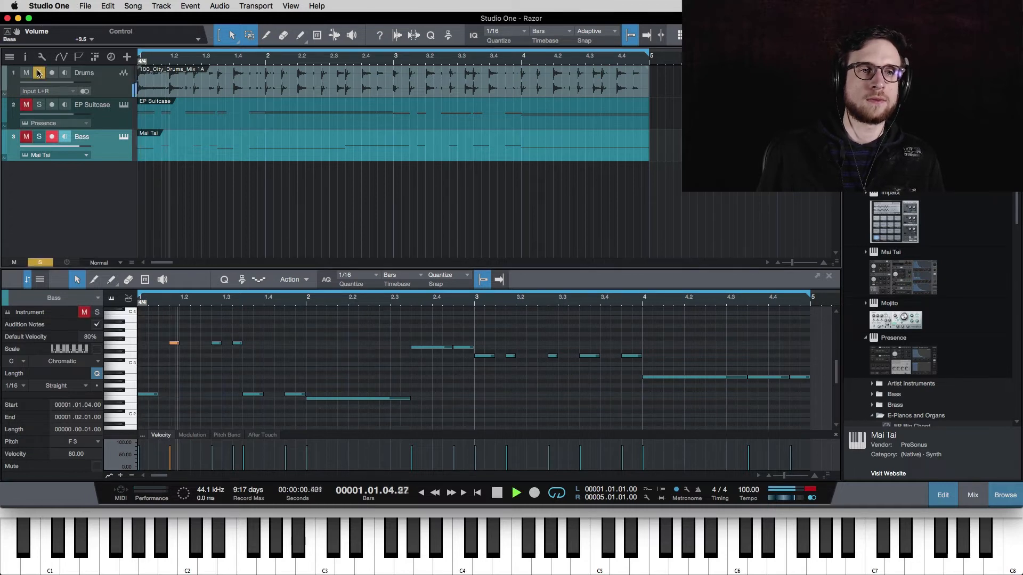
key("space")
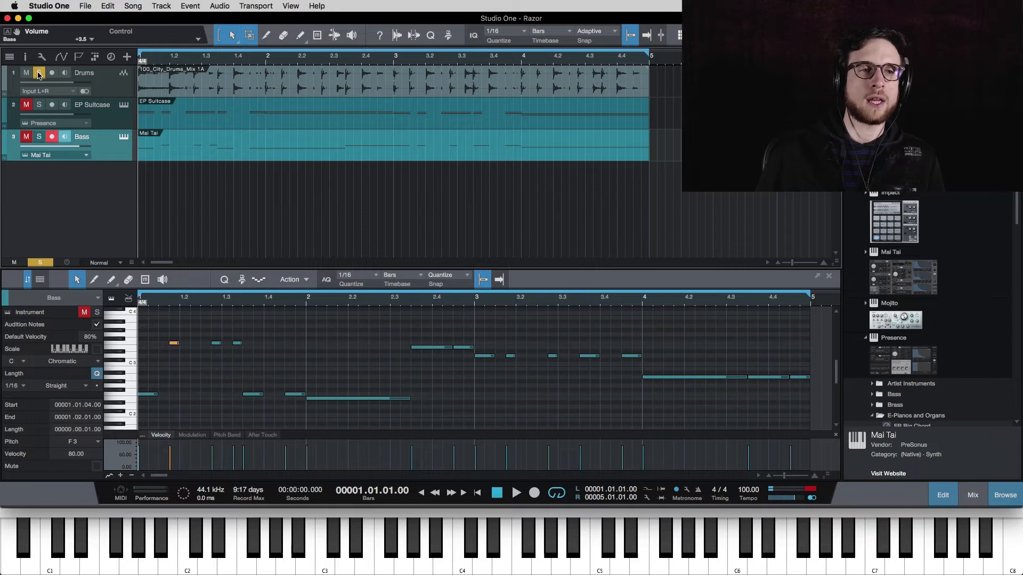
left_click(39, 73)
left_click(39, 137)
key("space")
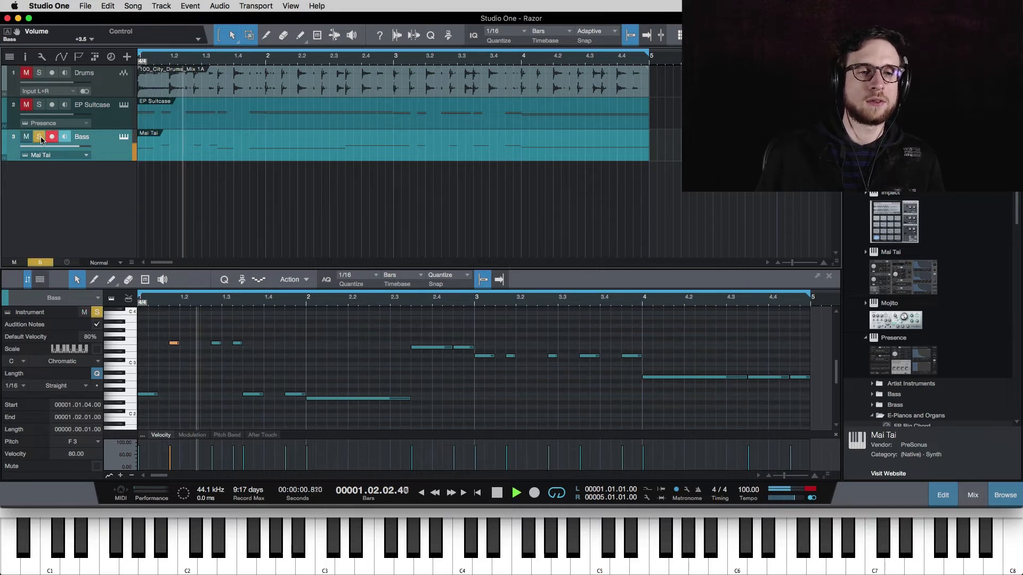
key("space")
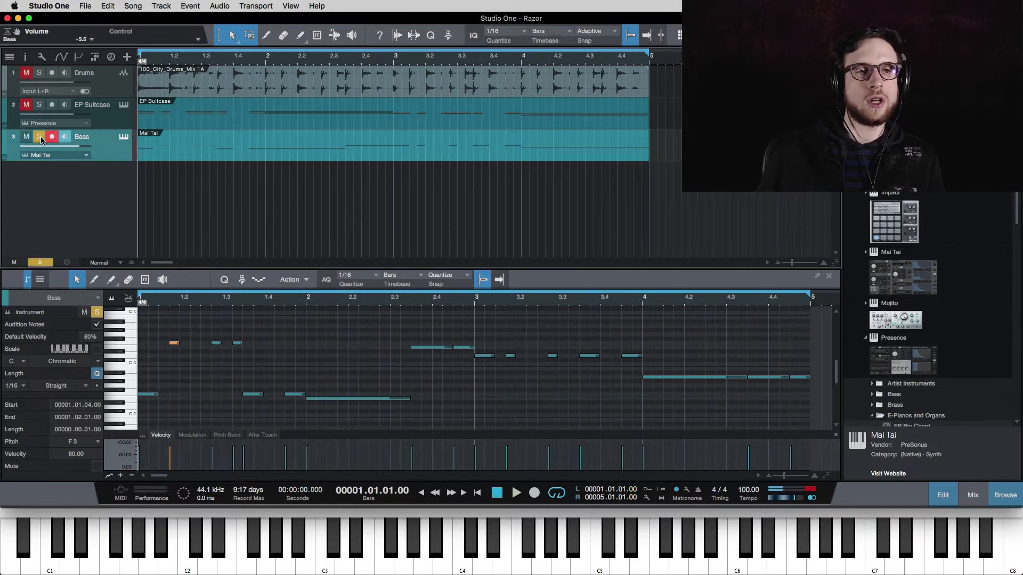
Solo the Drums track together with the Bass track and play the start of bar 1 to hear how they line up
left_click(39, 73)
key("space")
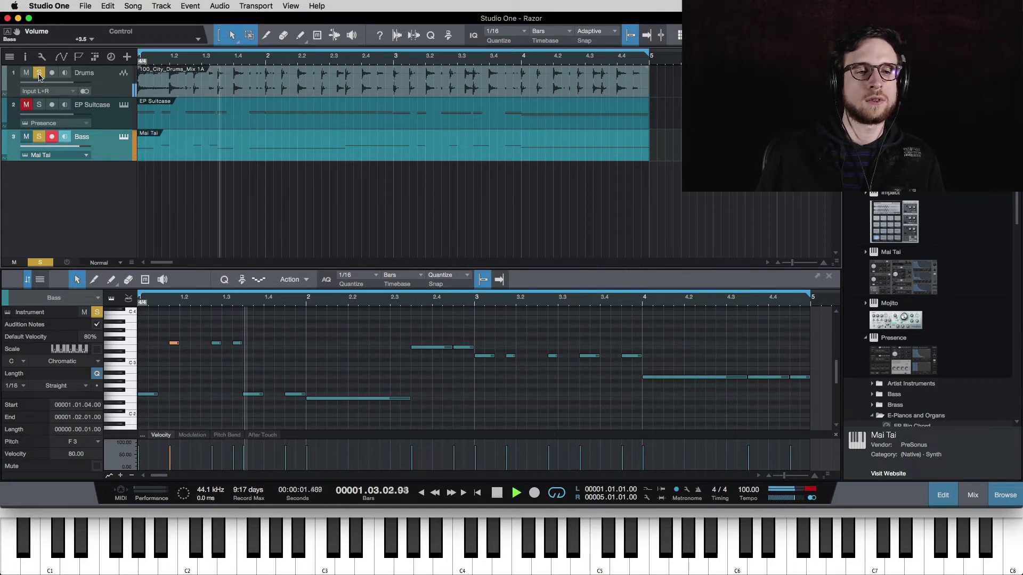
key("space")
key("space")
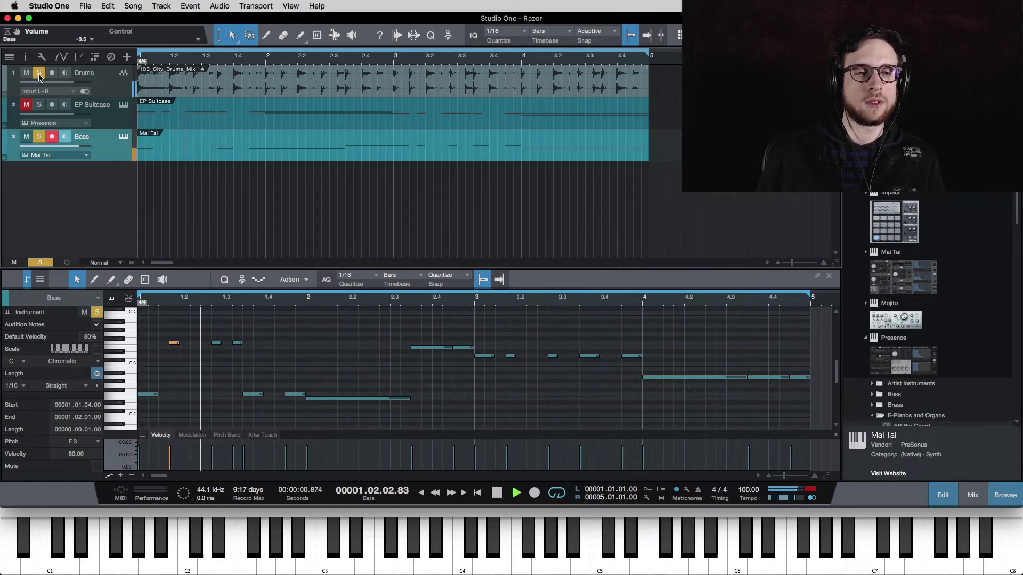
key("space")
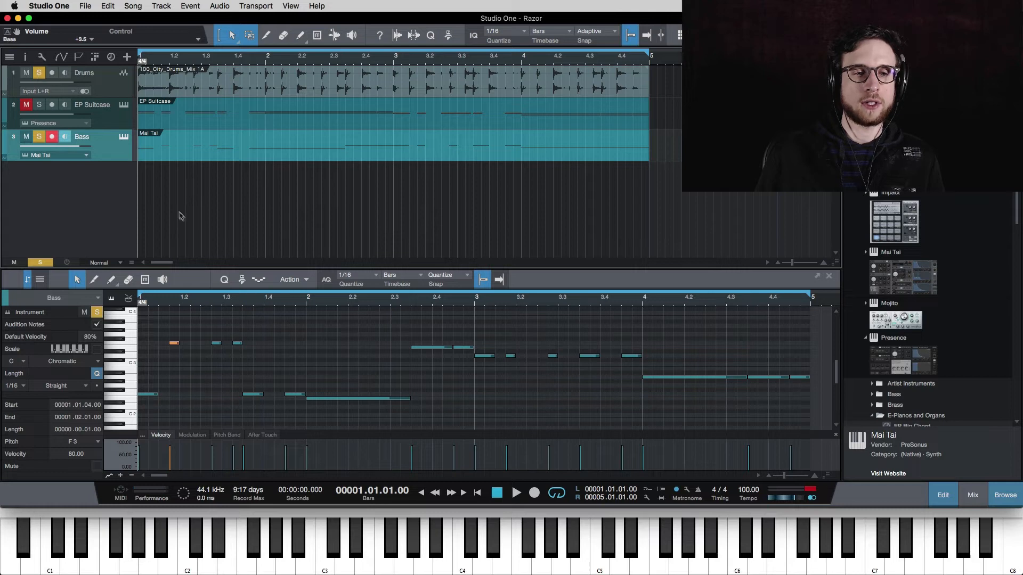
key("space")
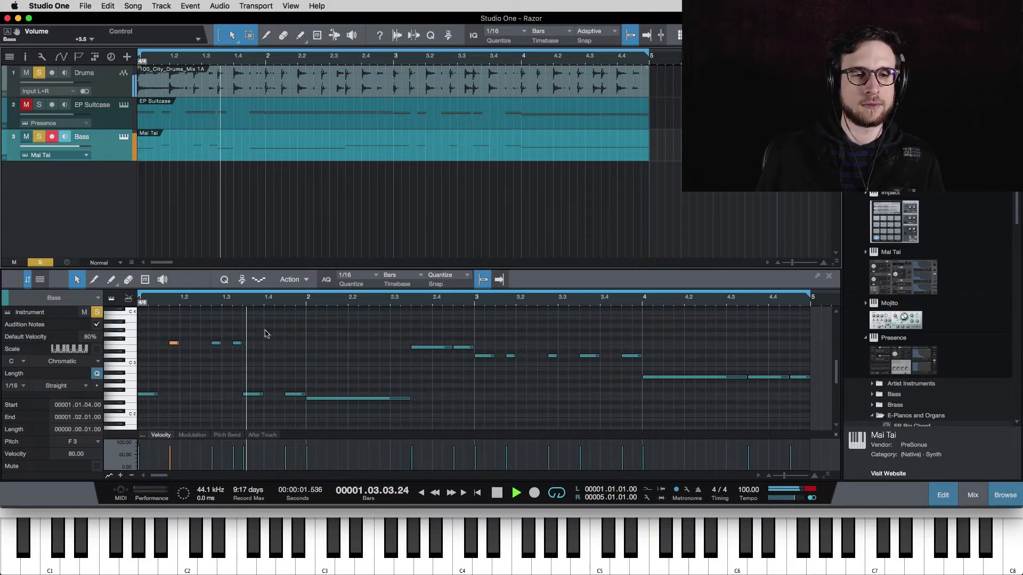
key("space")
Select the F2 bass note at 1.3.3 and play the soloed drums and bass from that position
left_click(252, 395)
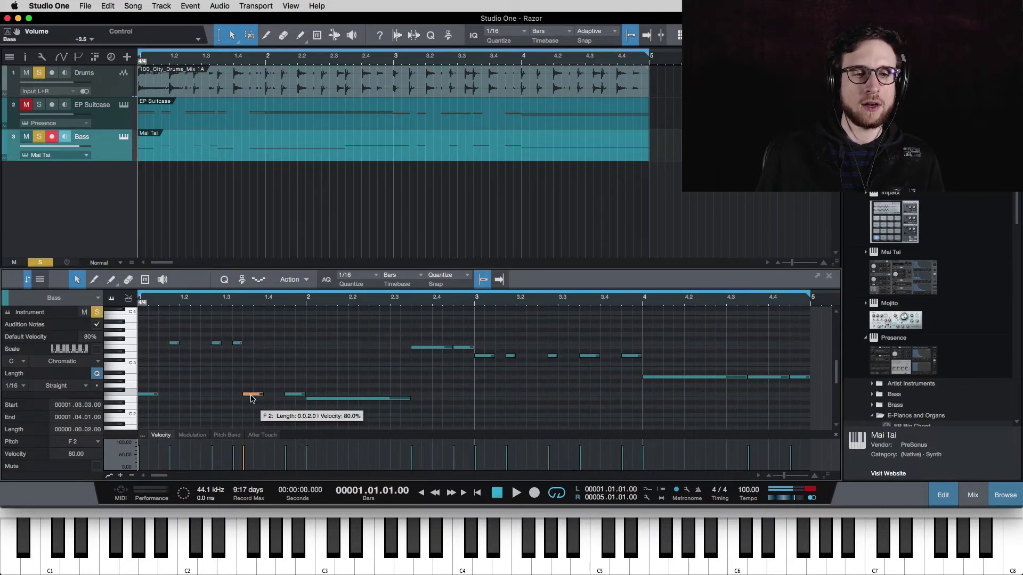
key("space")
key("space")
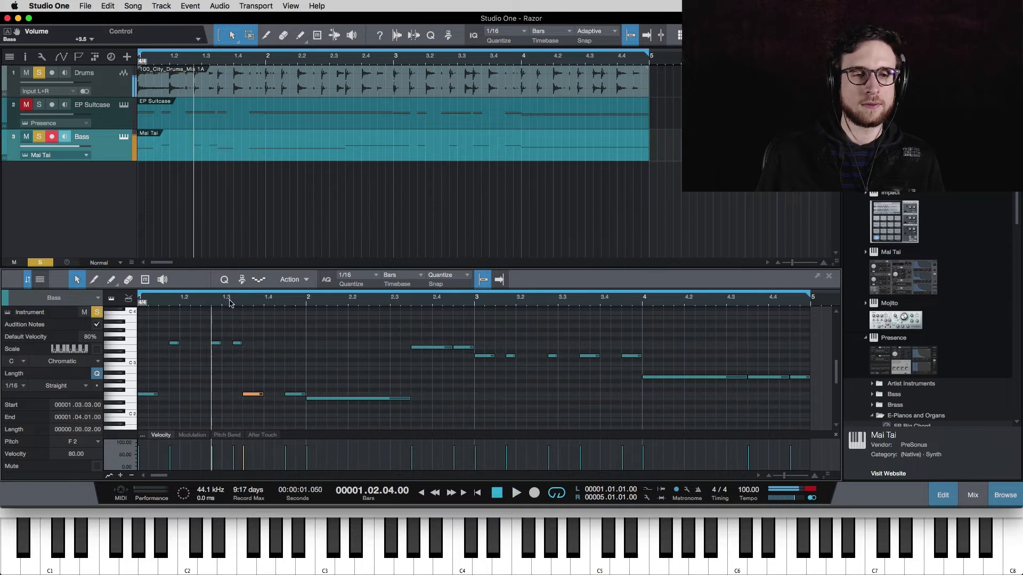
left_click(243, 304)
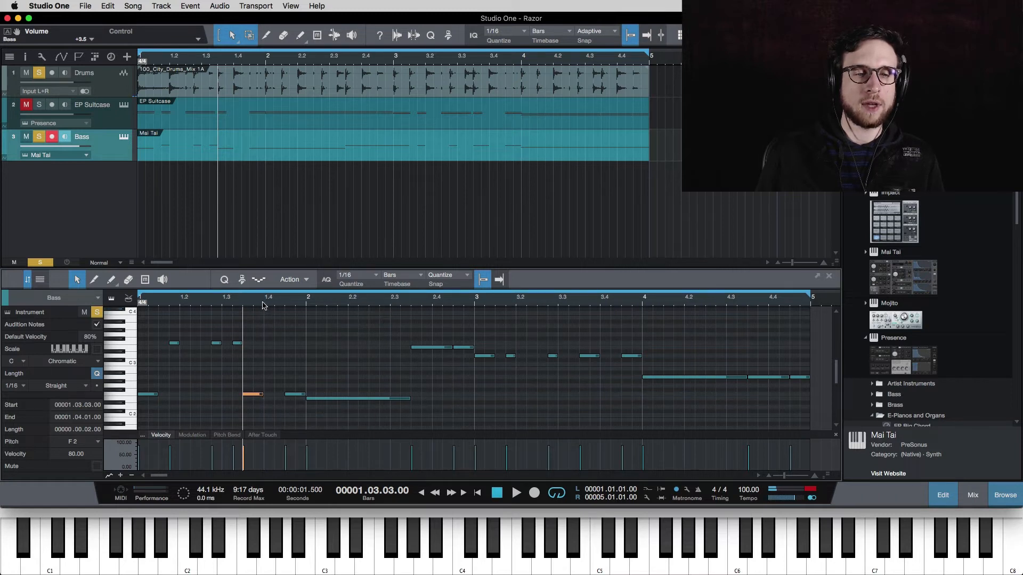
key("space")
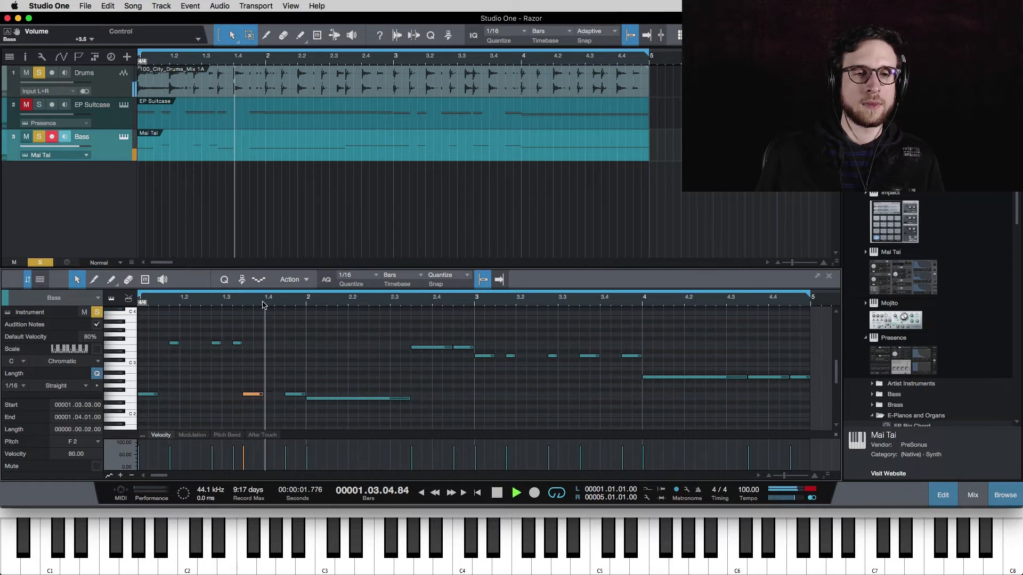
key("space")
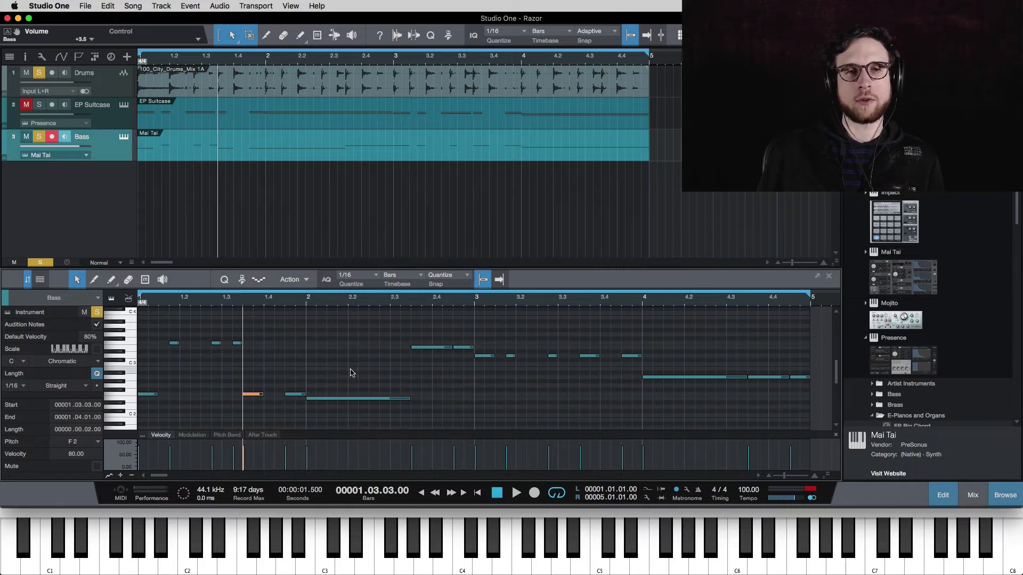
Clear the track solos and play the full mix from the start of bar 2
left_click(308, 301)
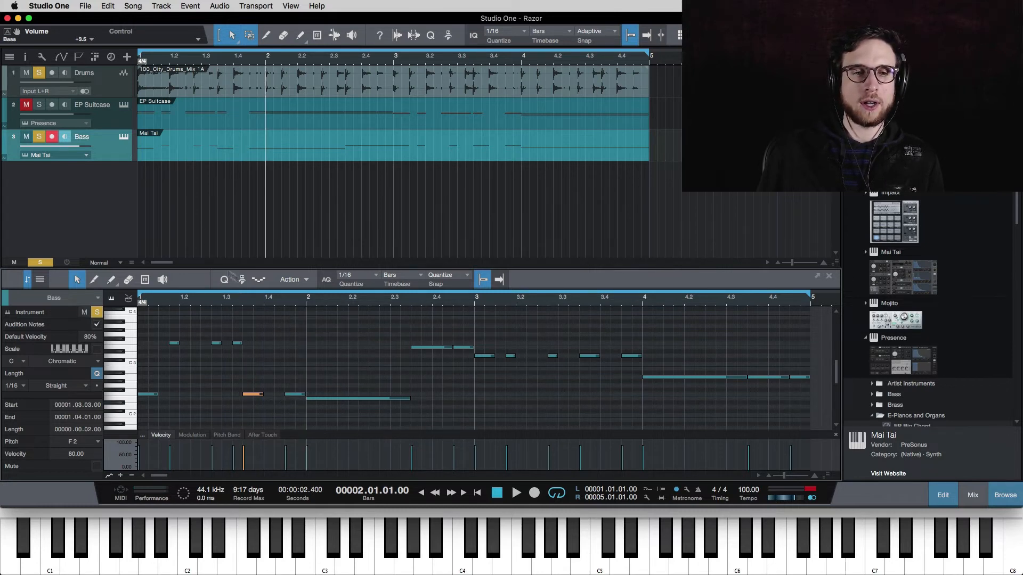
left_click(39, 136)
key("space")
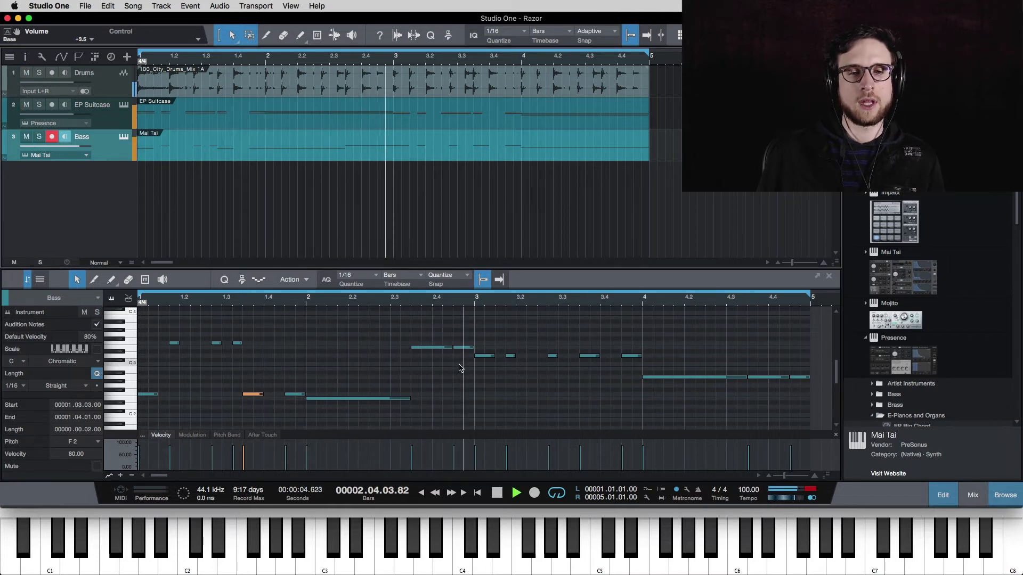
key("space")
key("space")
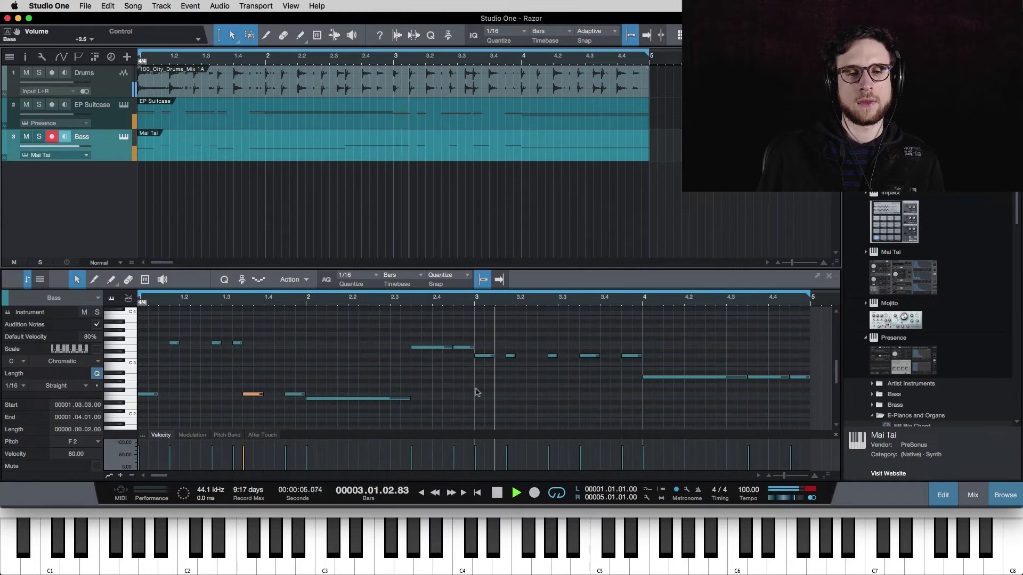
key("space")
Play the full mix from the start of bar 3 to check the D3 bass notes against the drums
left_click(475, 302)
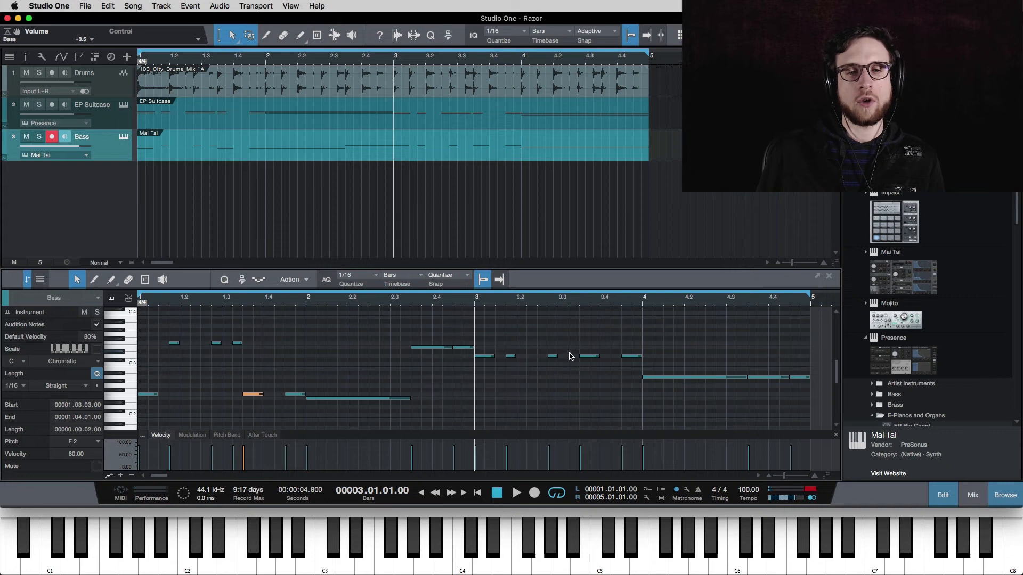
scroll(562, 362, "right", 3)
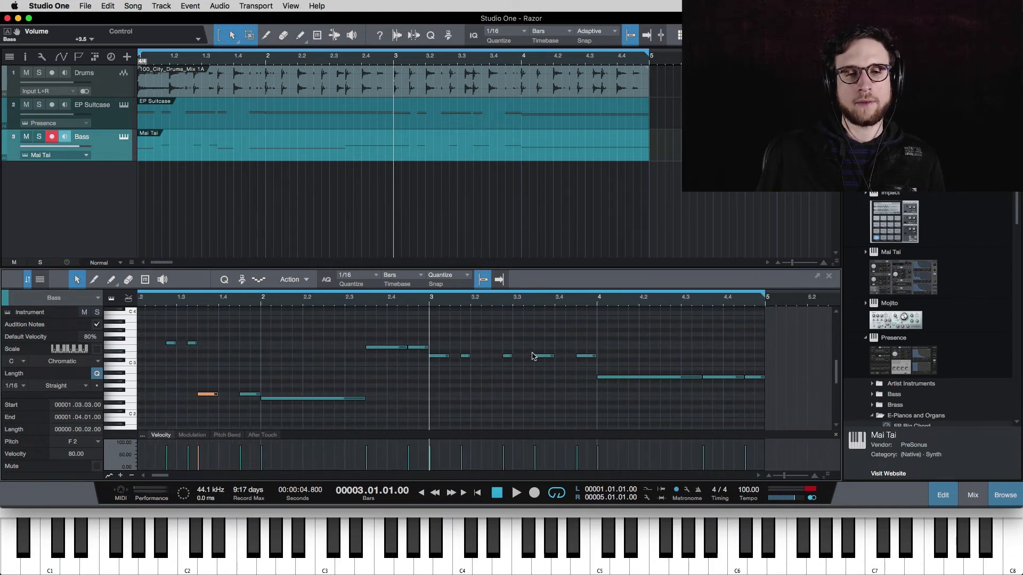
scroll(534, 357, "up", 1)
scroll(503, 341, "up", 1)
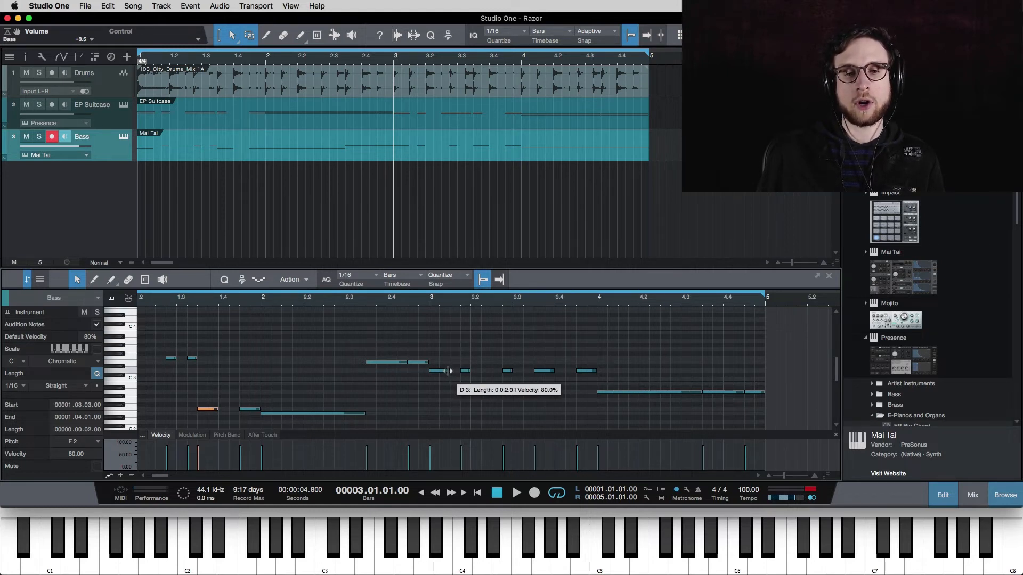
key("space")
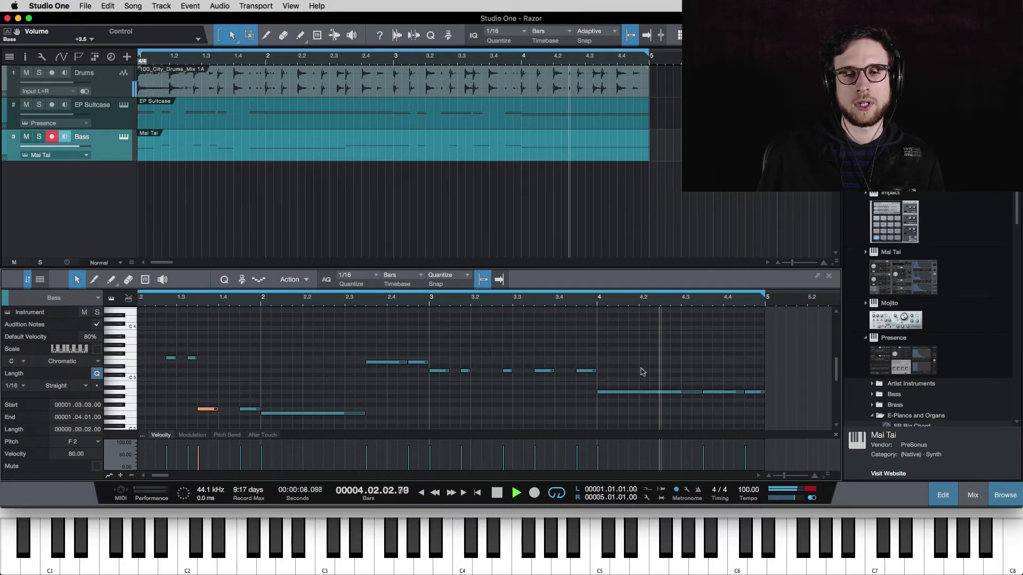
key("space")
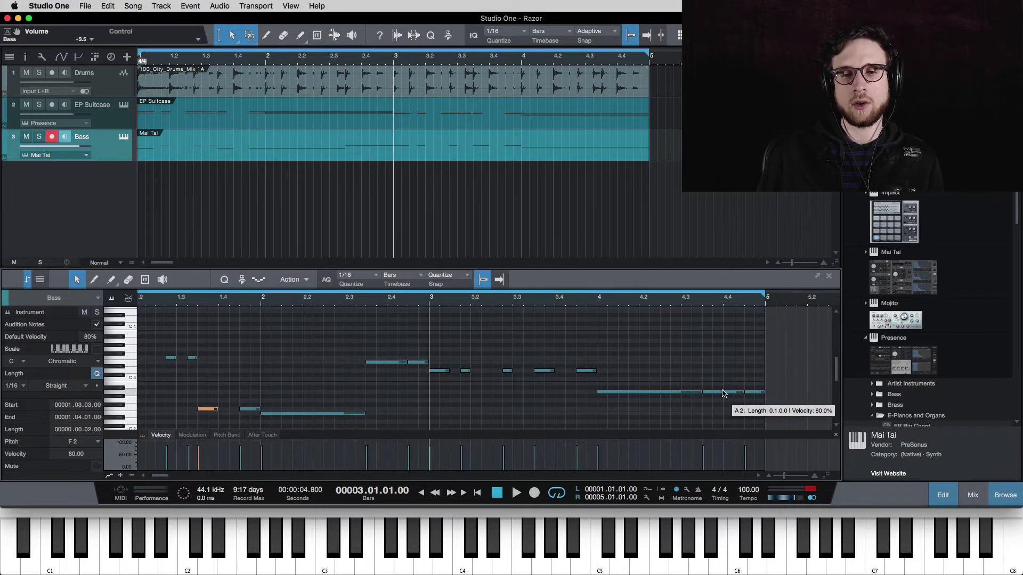
Play the full mix from the start of bar 4 and return the playhead to the song start
left_click(597, 304)
key("space")
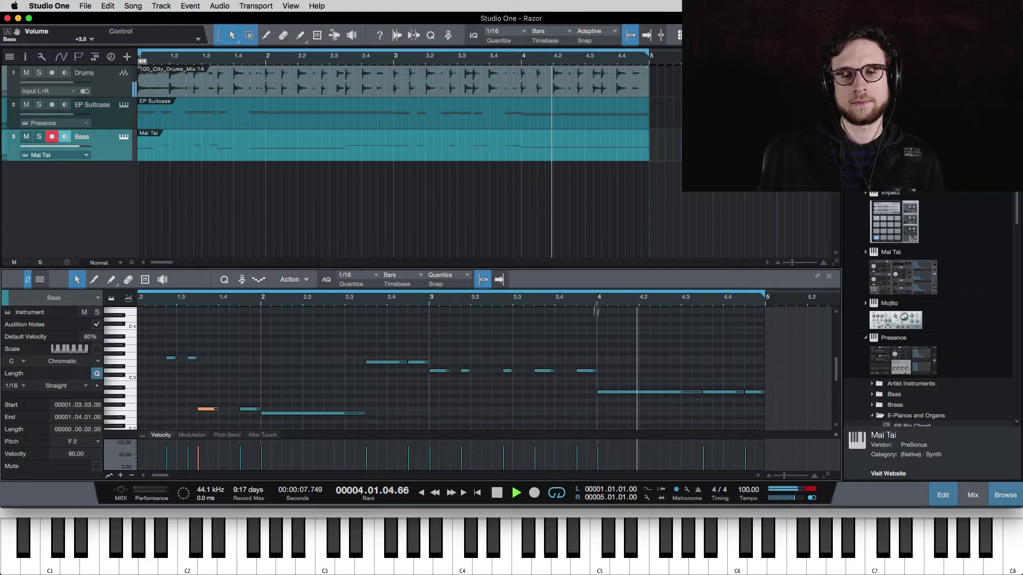
key("space")
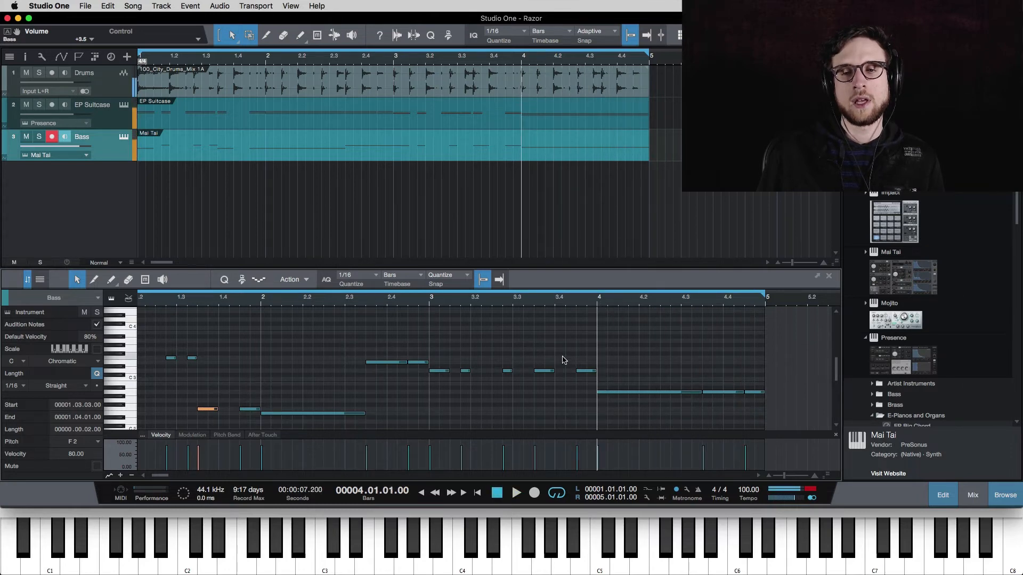
scroll(588, 358, "down", 2)
scroll(588, 358, "left", 3)
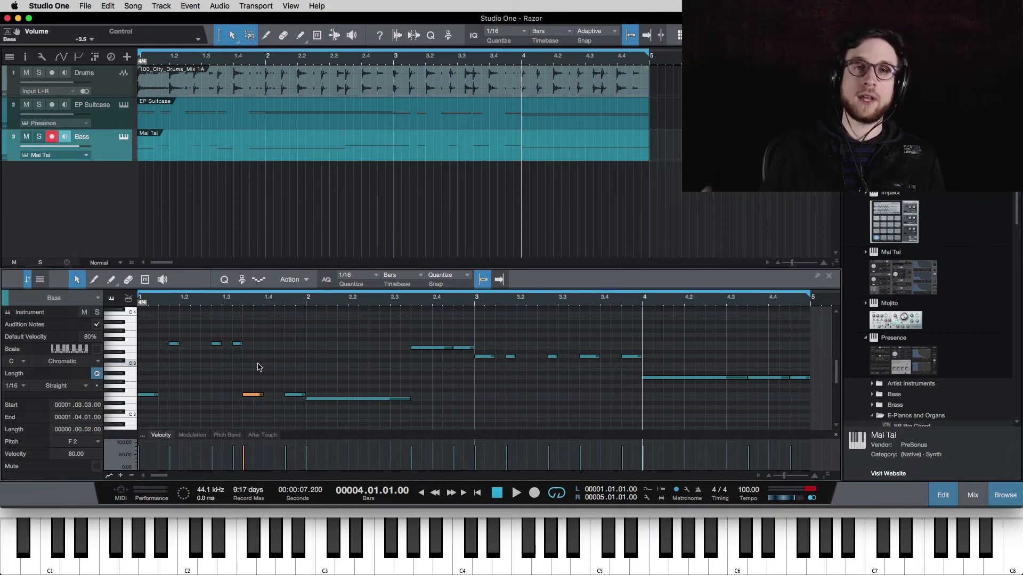
key("comma")
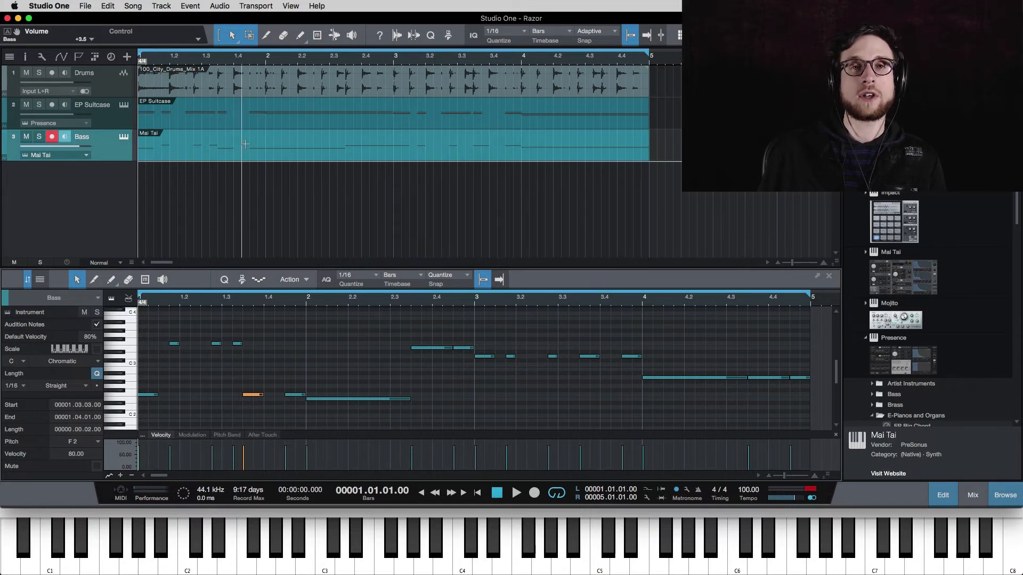
Solo the Bass track and lower the Mai Tai filter cutoff to 240.5 Hz during playback
left_click(123, 138)
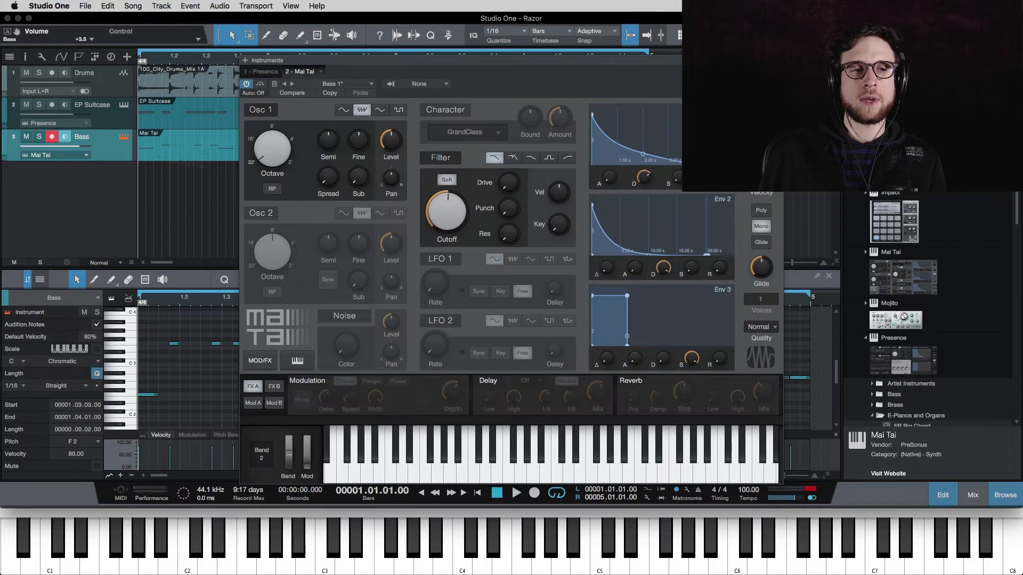
left_click(34, 137)
key("space")
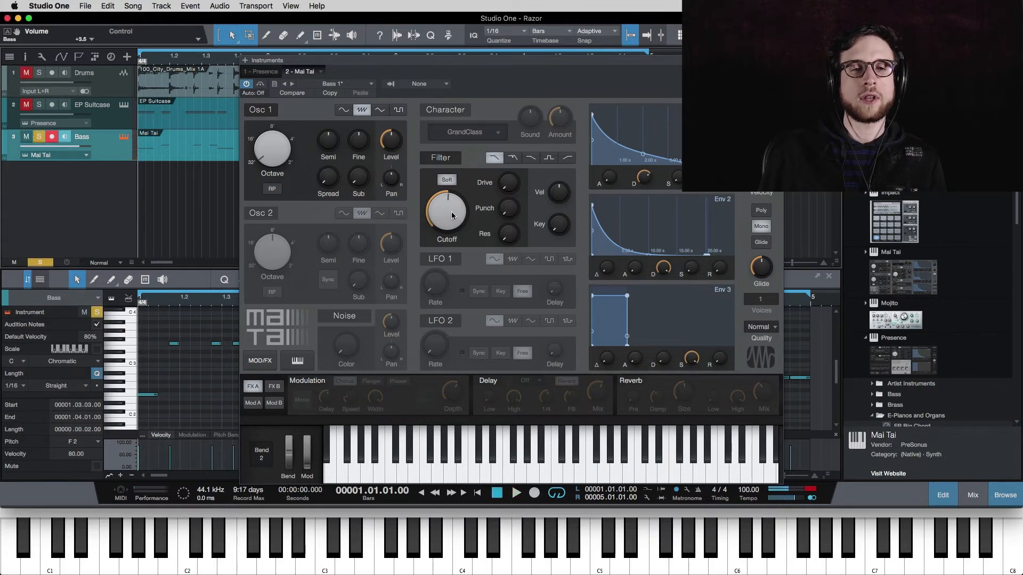
left_click_drag(452, 214, 450, 220)
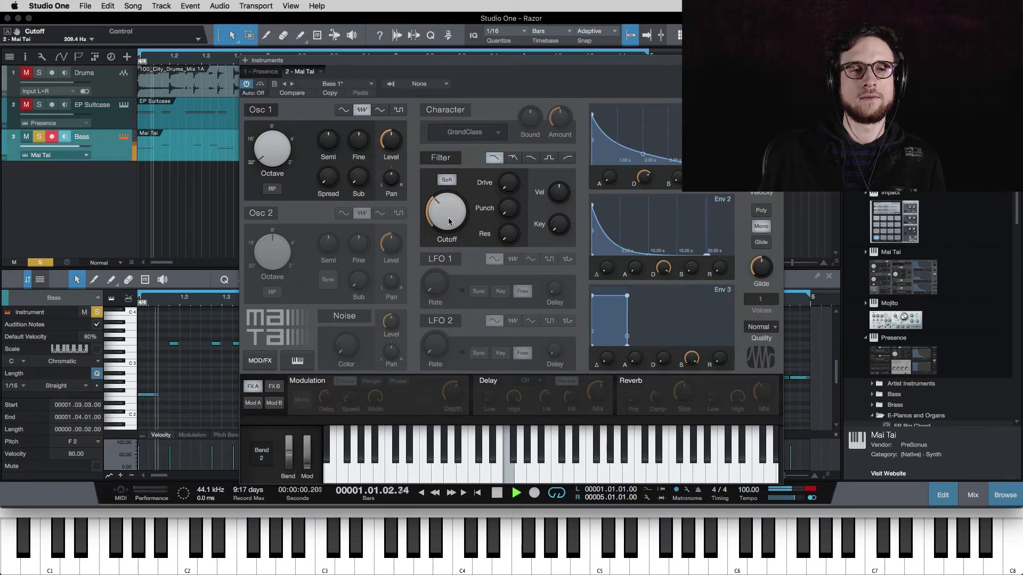
left_click_drag(450, 222, 449, 219)
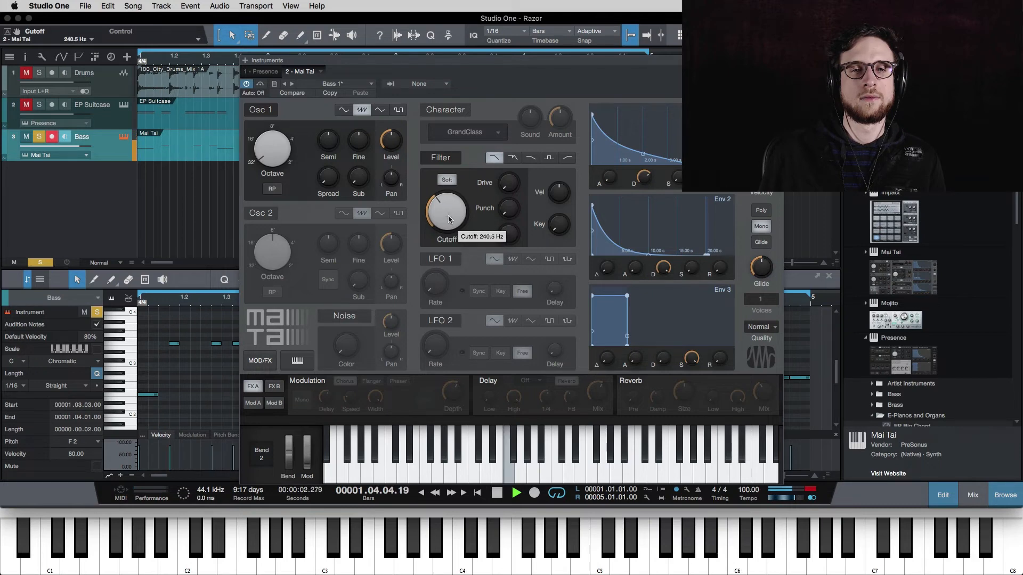
key("space")
left_click(123, 136)
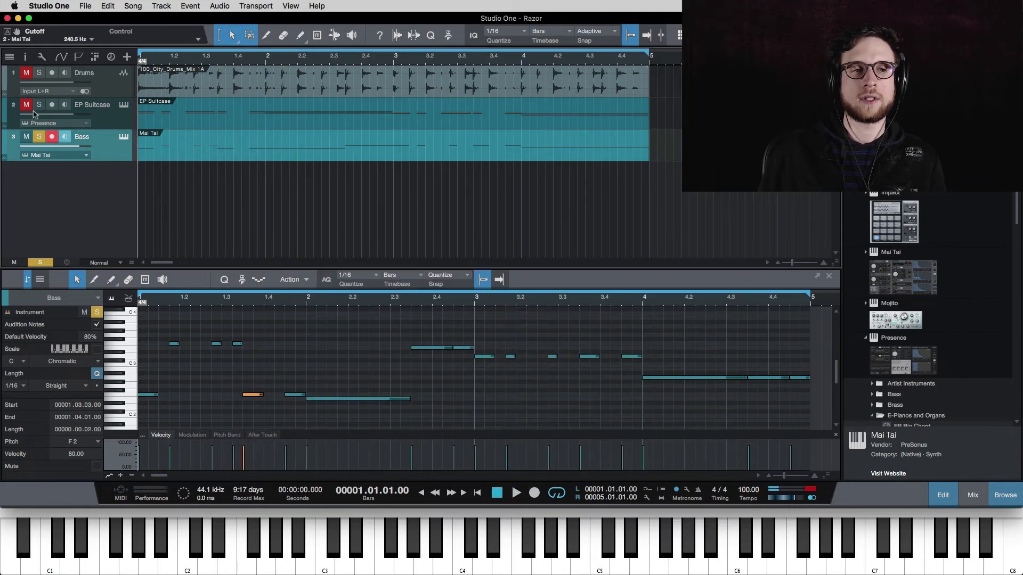
Clear the Bass track's solo and play the full mix from bar 1 to hear the filtered bass
left_click(39, 136)
key("space")
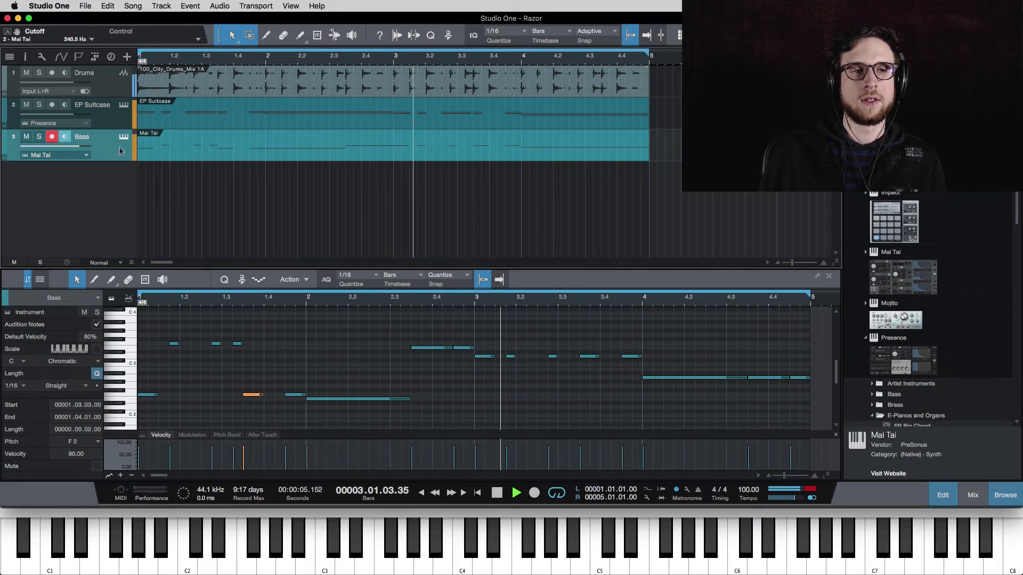
key("space")
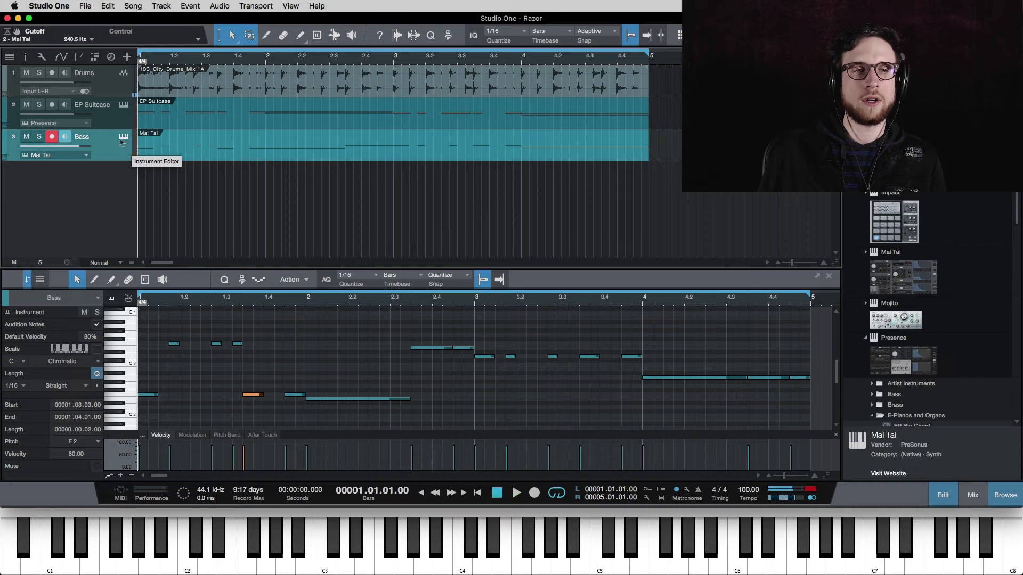
Raise the Mai Tai global volume to about +1.9 dB, play the mix and close the instrument window
left_click(122, 139)
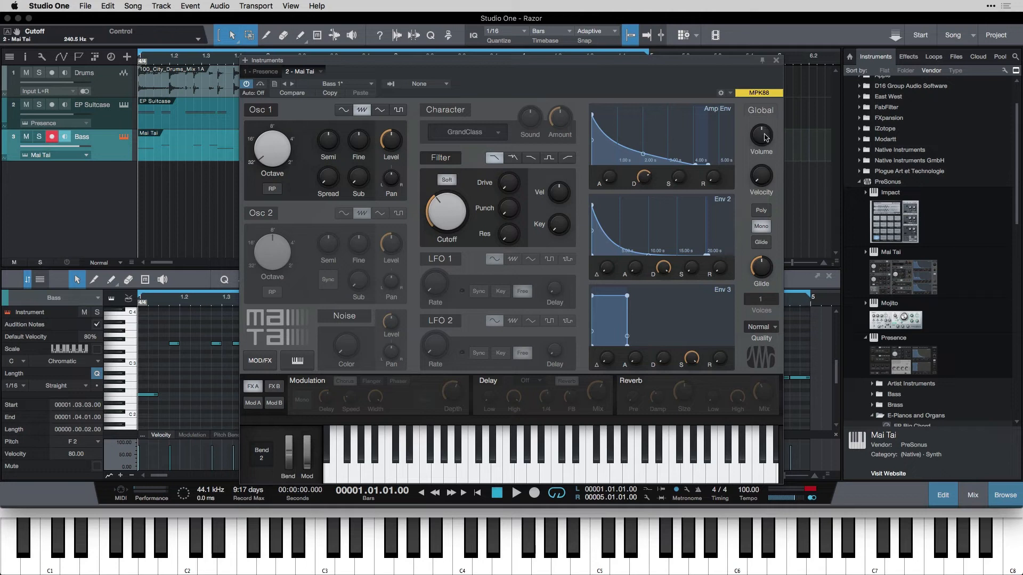
left_click_drag(764, 144, 764, 138)
key("space")
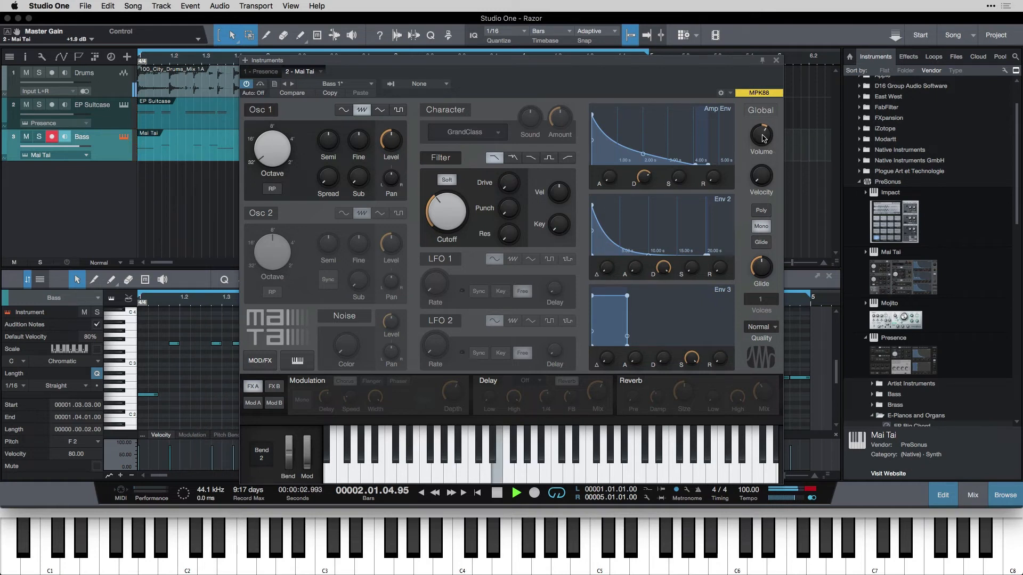
left_click(776, 62)
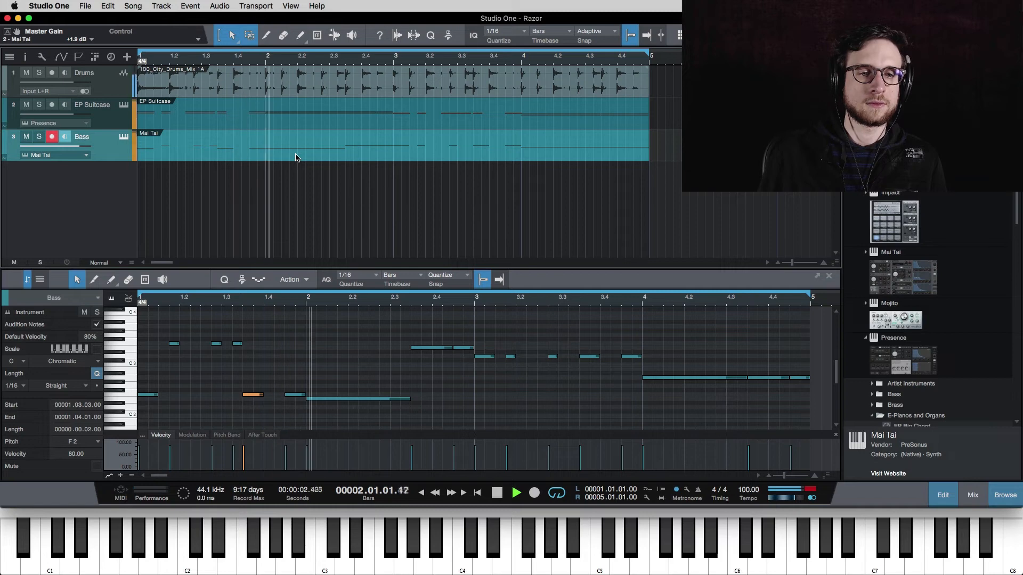
Record a four-bar lead melody with the Mai Tai Lead - Pickup sound on track 4
key("space")
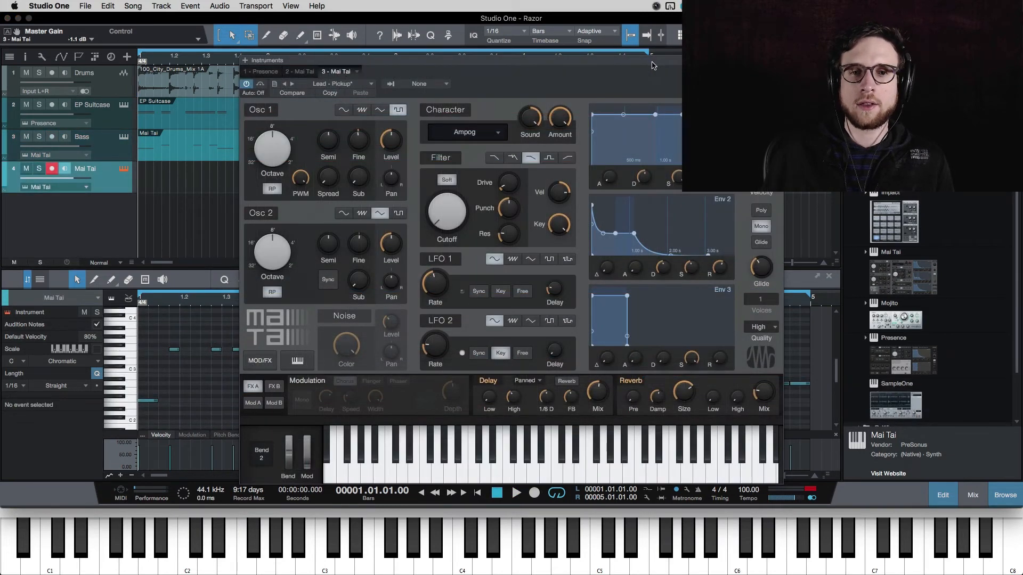
left_click_drag(653, 65, 556, 61)
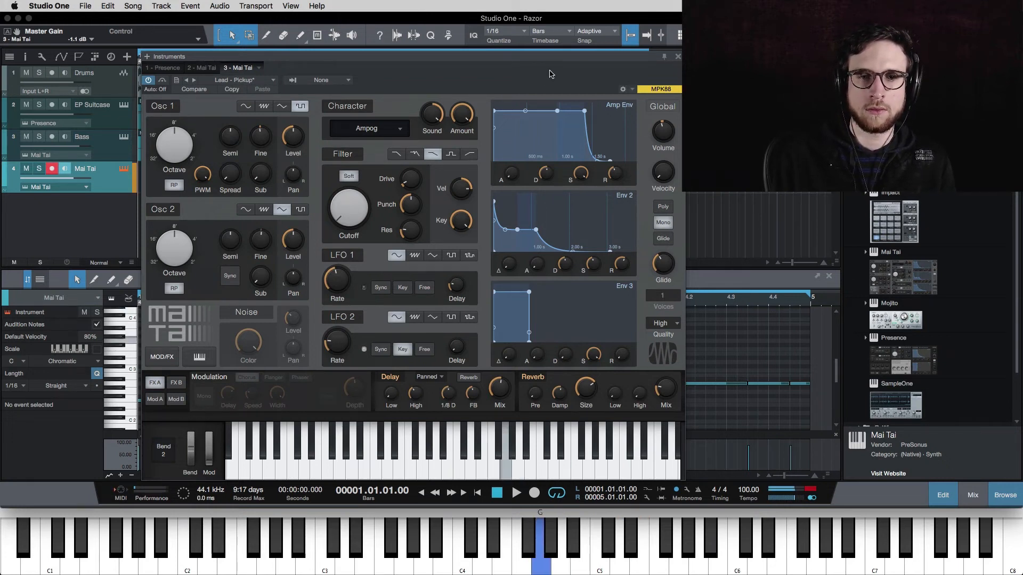
left_click(677, 57)
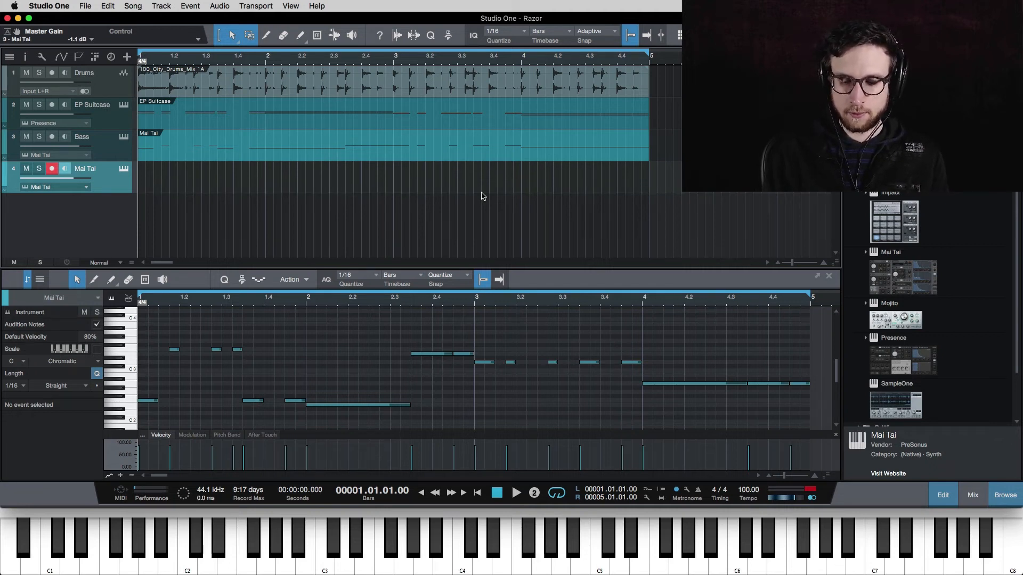
key("KP_Multiply")
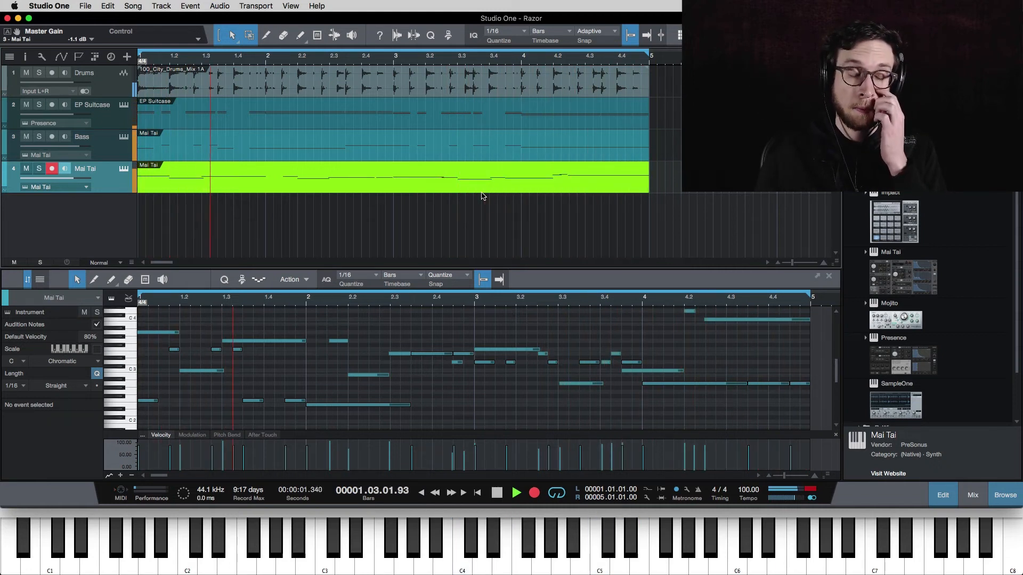
key("KP_Multiply")
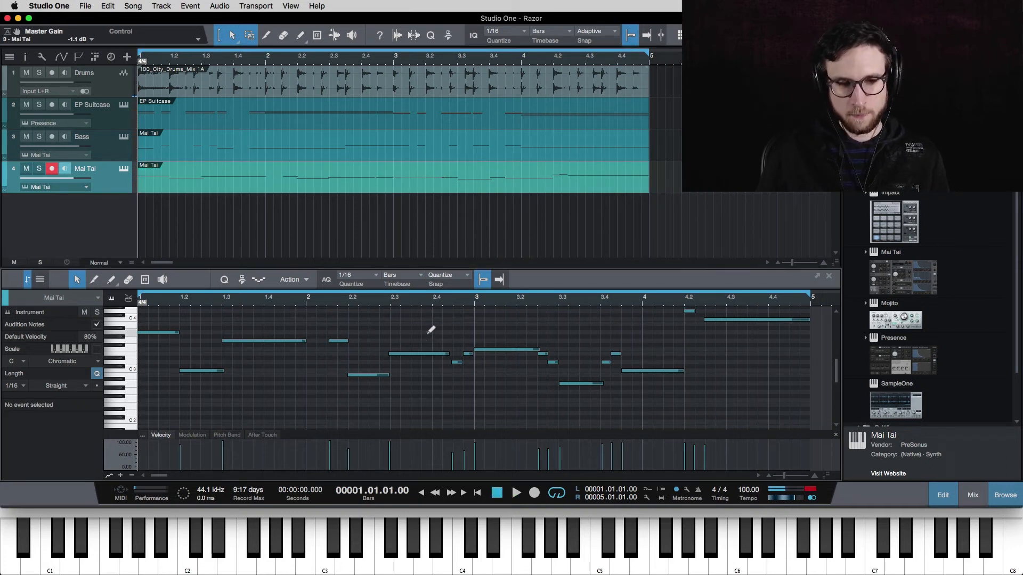
Quantize all notes of the recorded Mai Tai lead melody to the 1/16 grid and clear the selection
key("super+a")
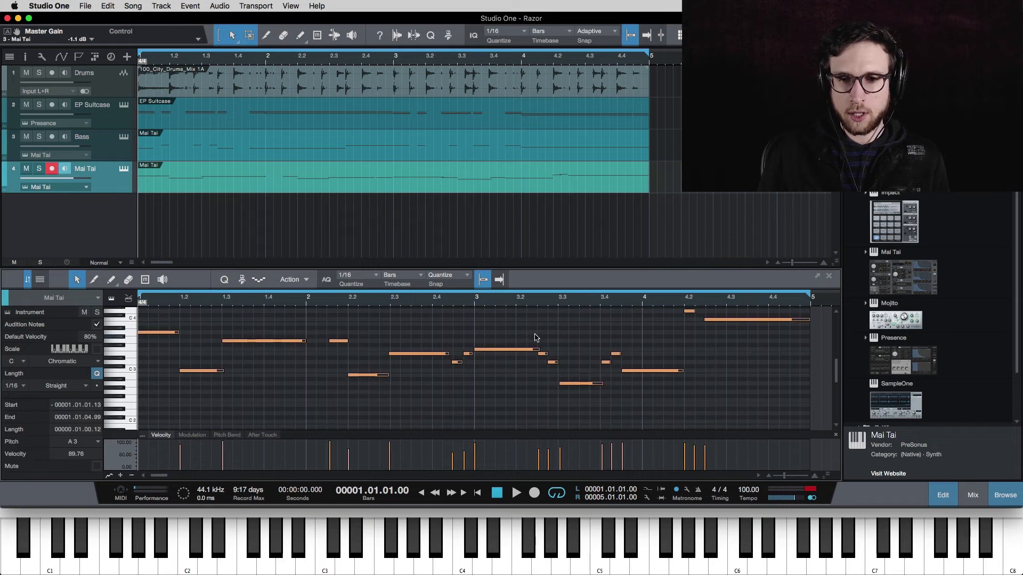
scroll(536, 337, "up", 3)
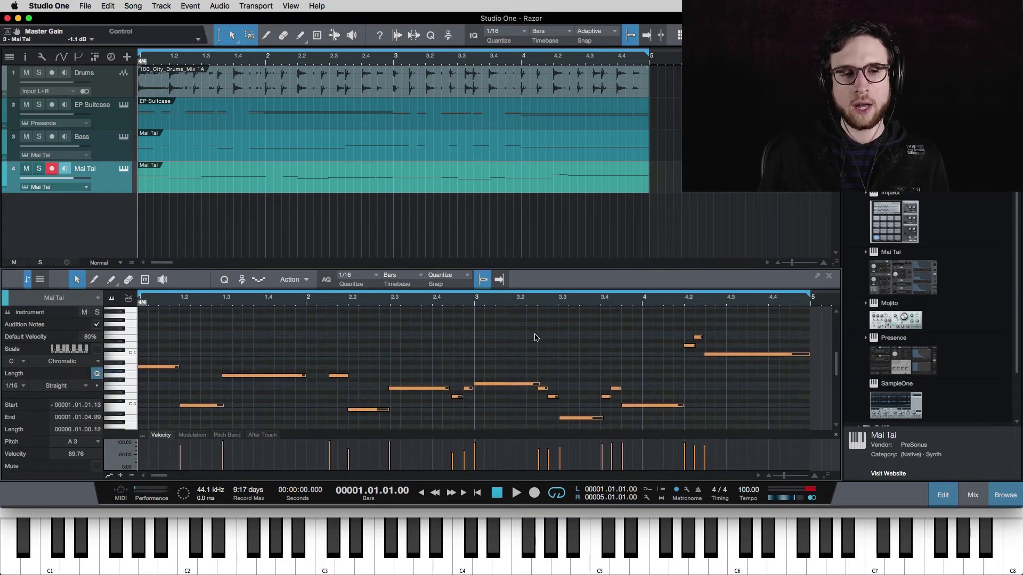
key("q")
left_click(419, 366)
left_click_drag(372, 407, 261, 391)
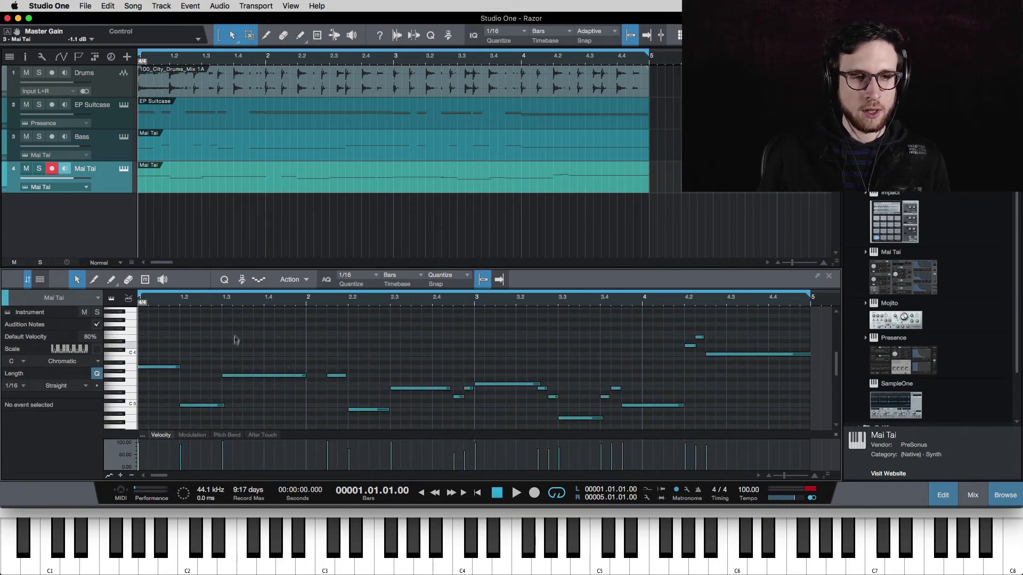
scroll(349, 337, "down", 1)
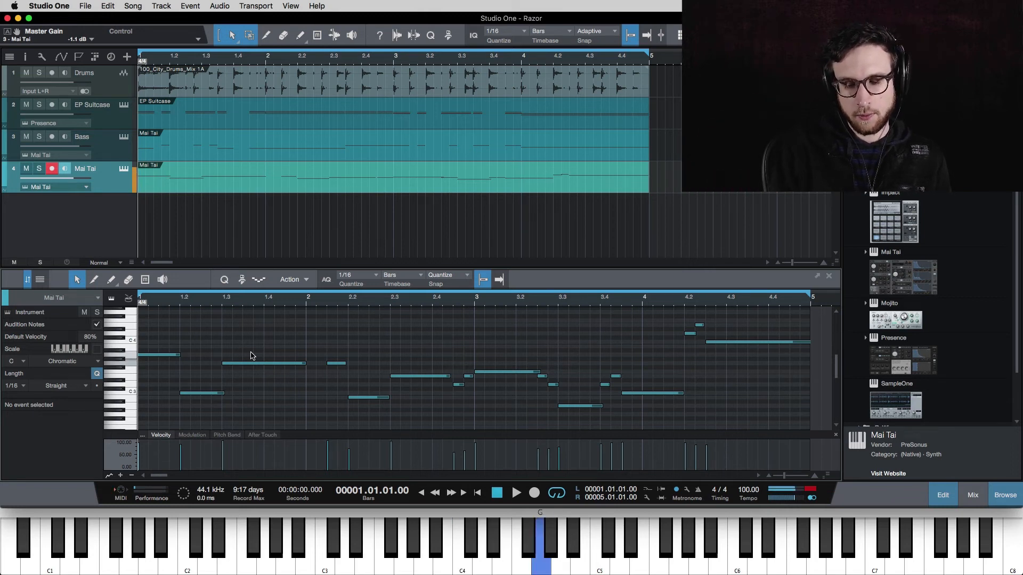
Play the full mix from bar 1 repeatedly to hear the lead melody with drums, chords and bass
key("space")
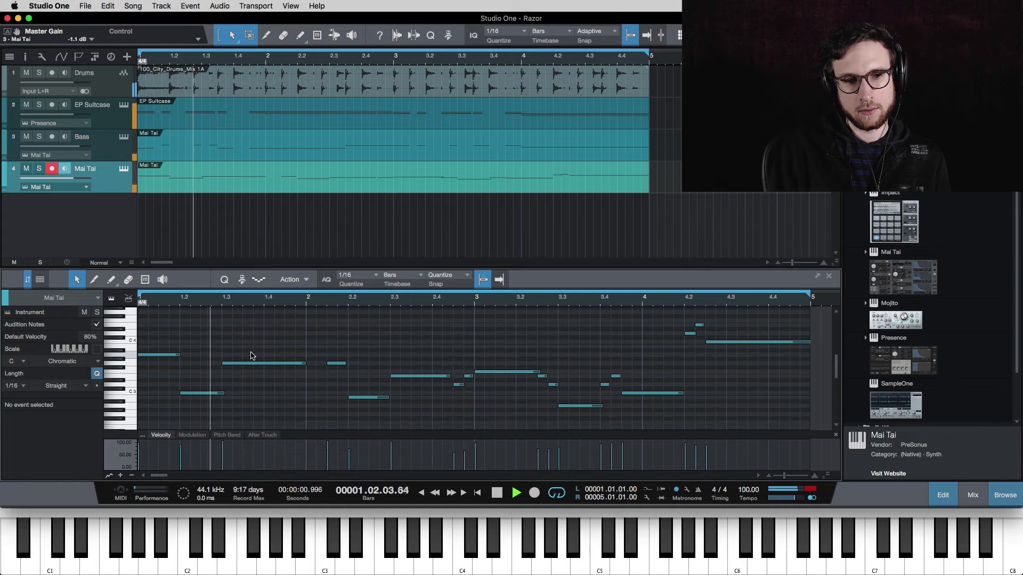
key("space")
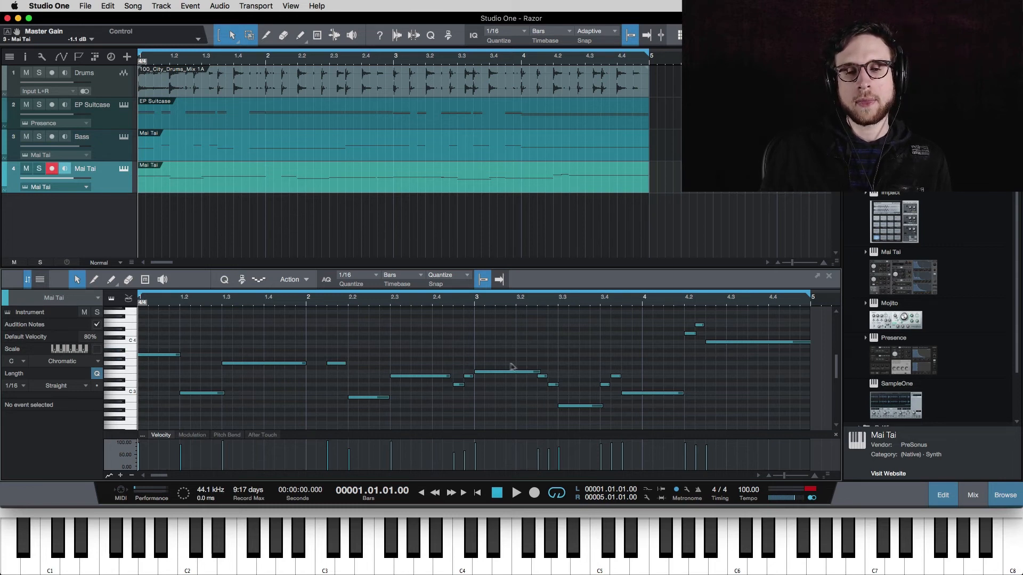
key("space")
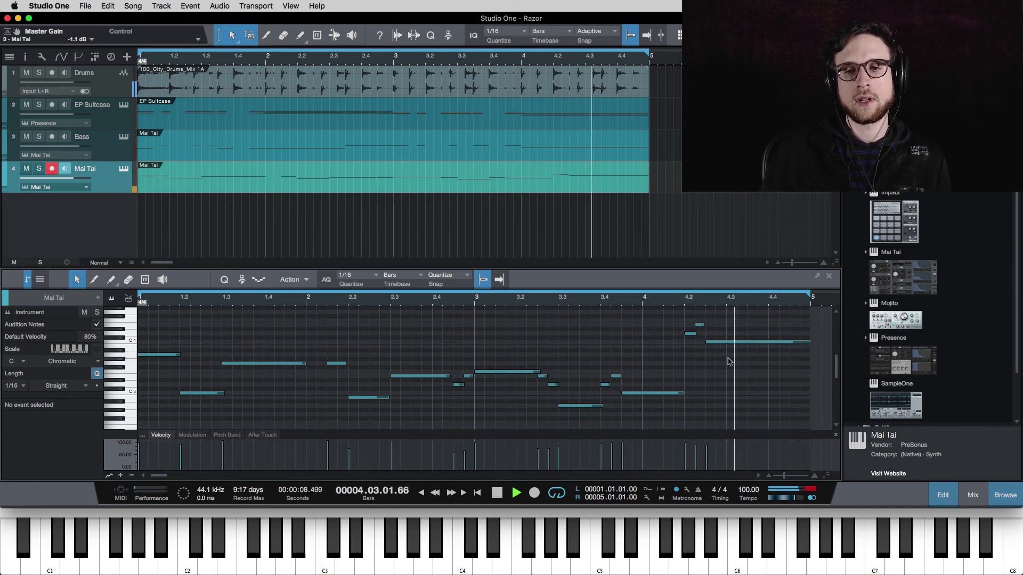
key("space")
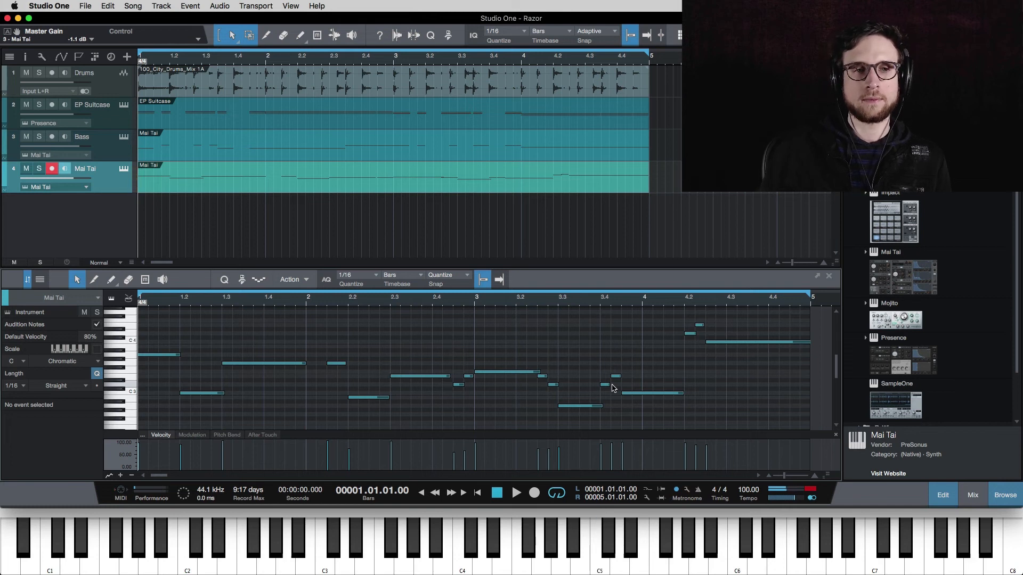
key("space")
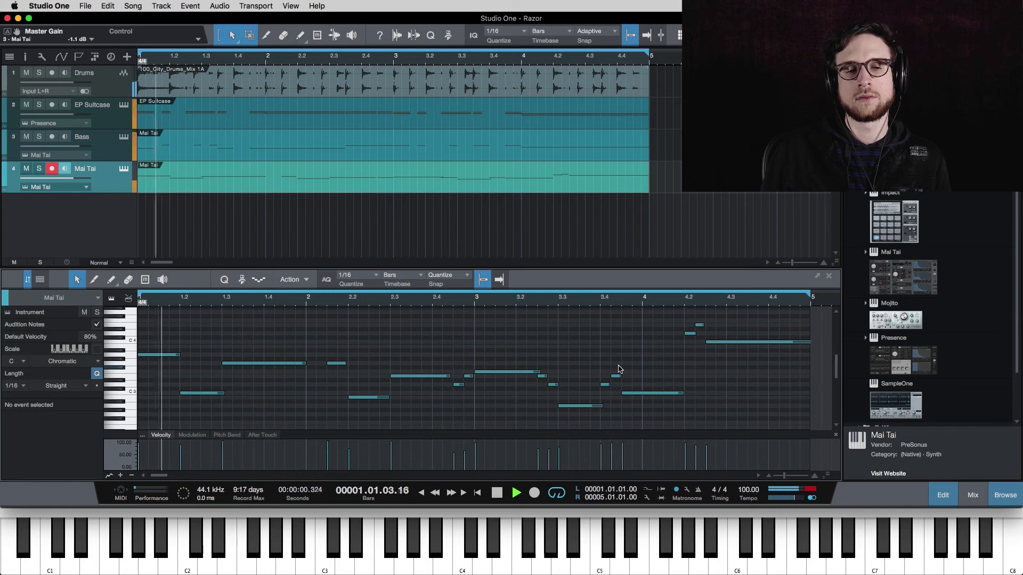
key("space")
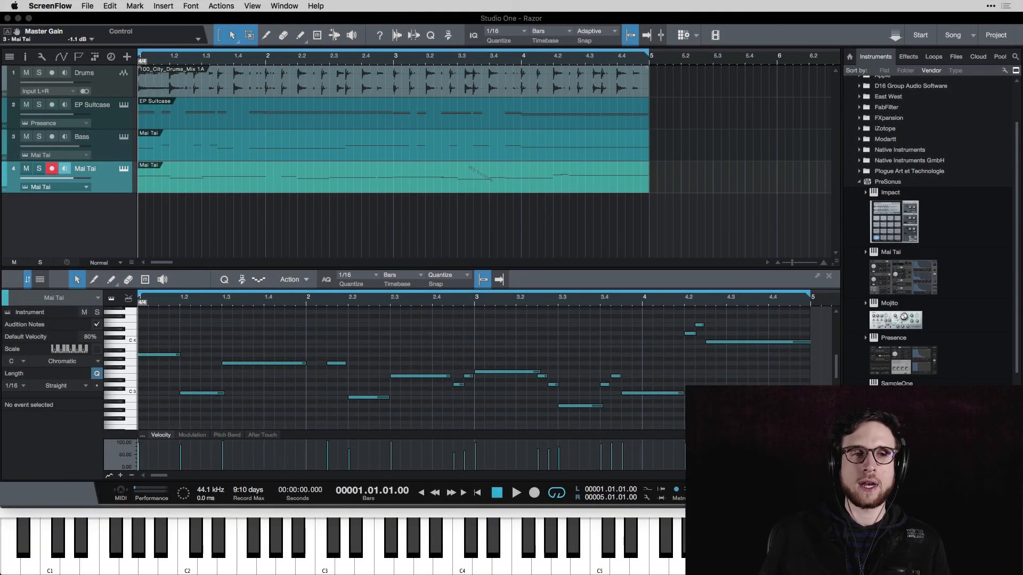
Show the EP Suitcase part's notes and examine the lowest note of its first chord in bar 1
left_click(263, 125)
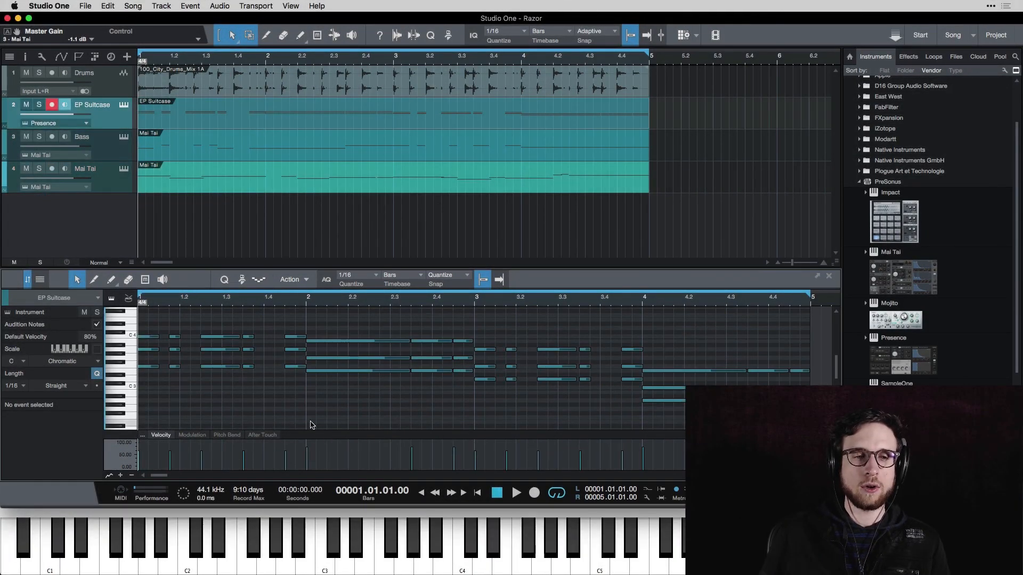
left_click(151, 367)
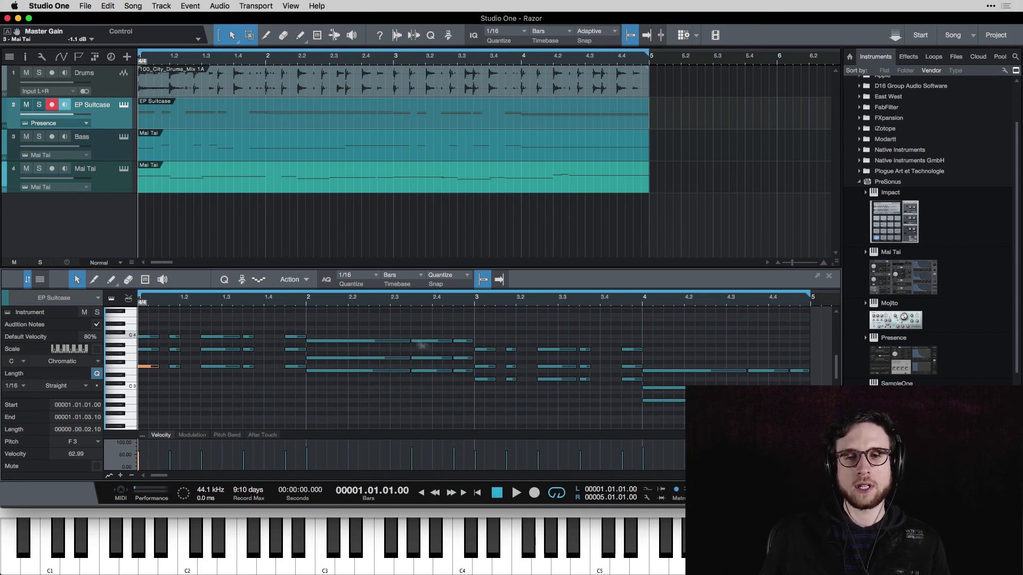
left_click(609, 335)
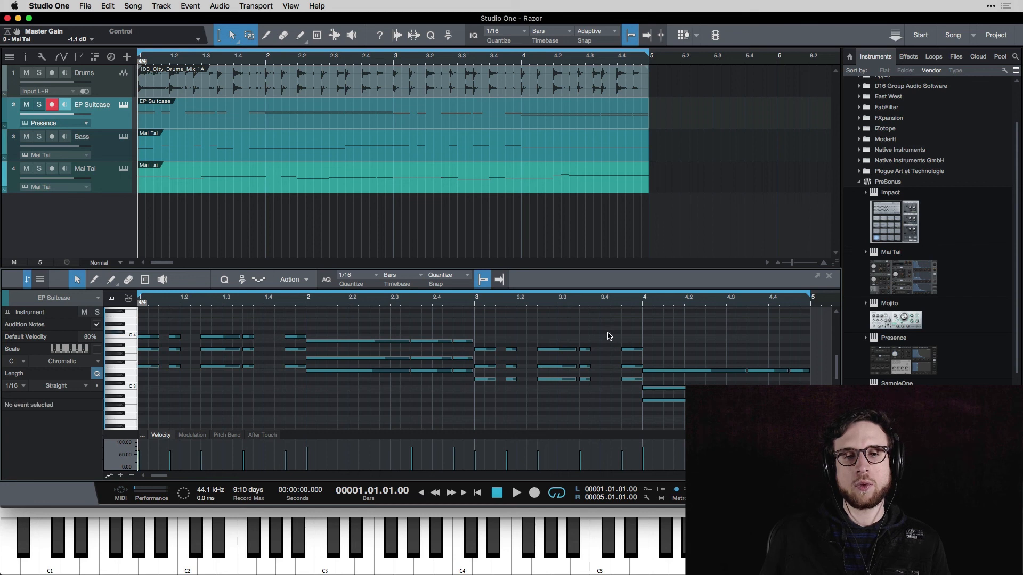